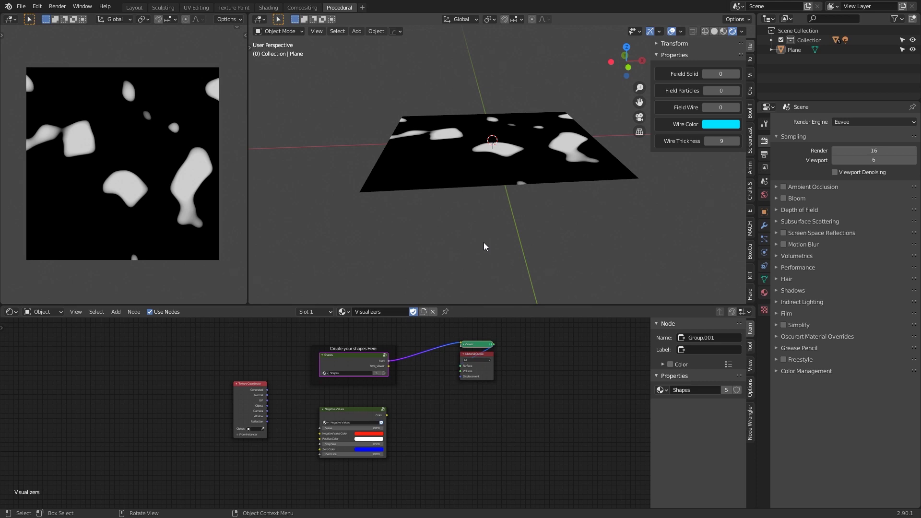
Step: Set the Field Wire property to 1 to display the shape field as a wireframe around the plane
middle_click_drag(520, 216, 495, 258)
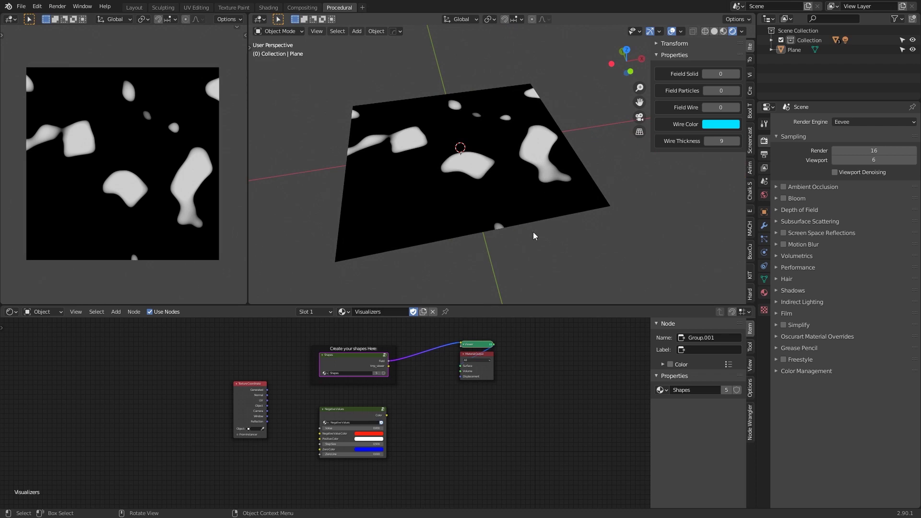
mouse_move(534, 236)
middle_mouse_down()
mouse_move(513, 211)
mouse_move(538, 230)
middle_mouse_up()
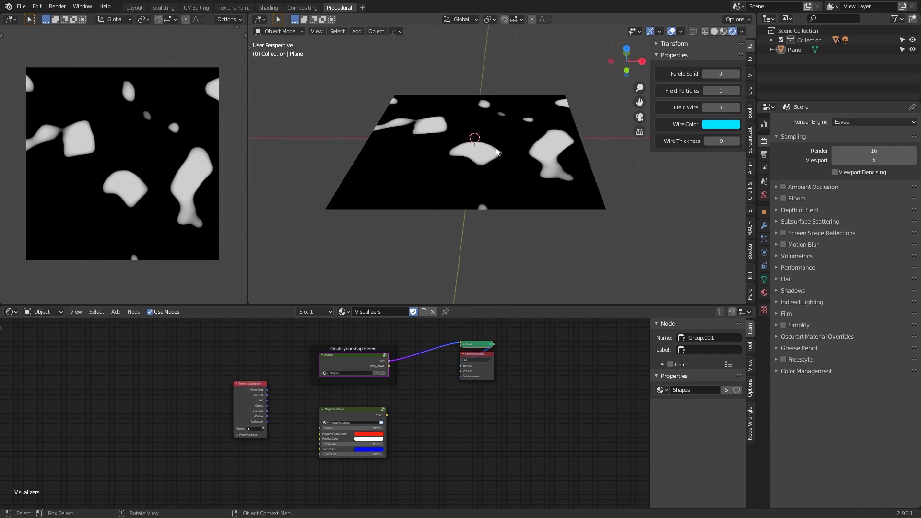
middle_click_drag(472, 157, 477, 145)
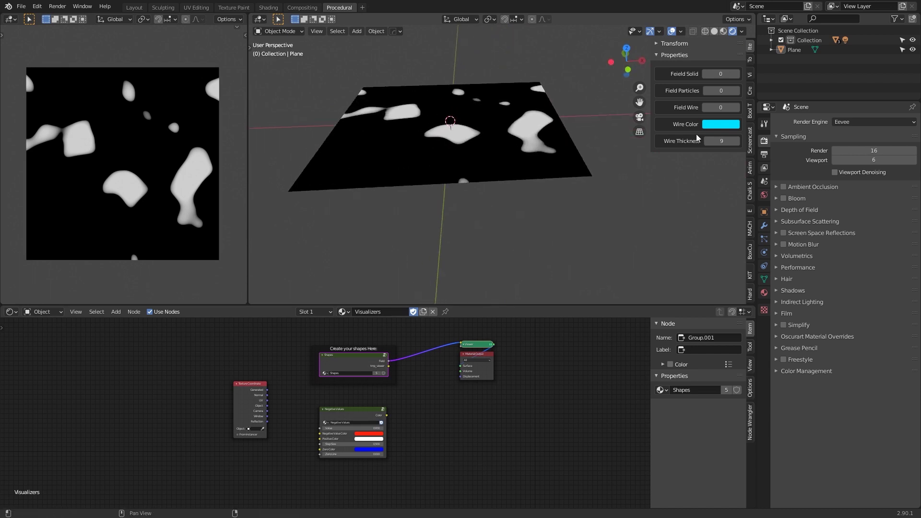
left_click(737, 107)
middle_click_drag(563, 161, 519, 173)
scroll(525, 165, "up", 4)
scroll(525, 165, "down", 1)
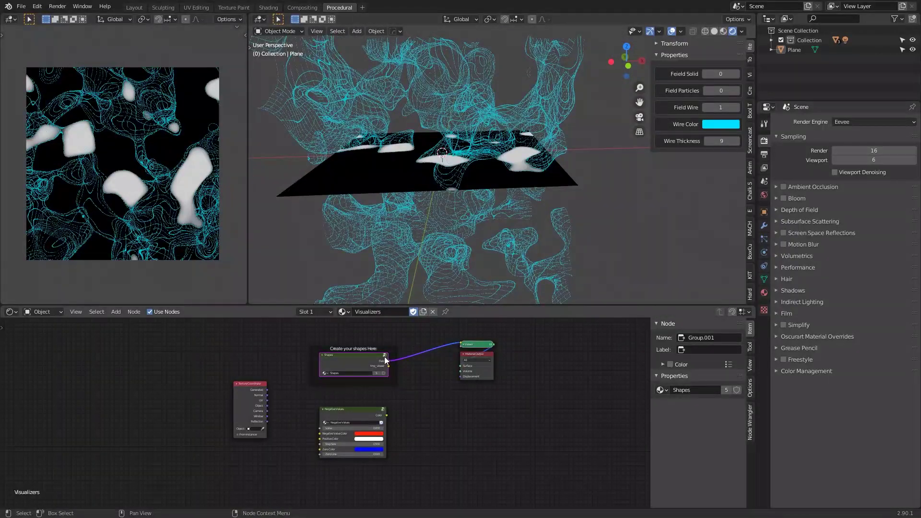
Step: Open the Shapes node group to reach the Musgrave Texture and ColorRamp nodes inside it
scroll(401, 366, "up", 2)
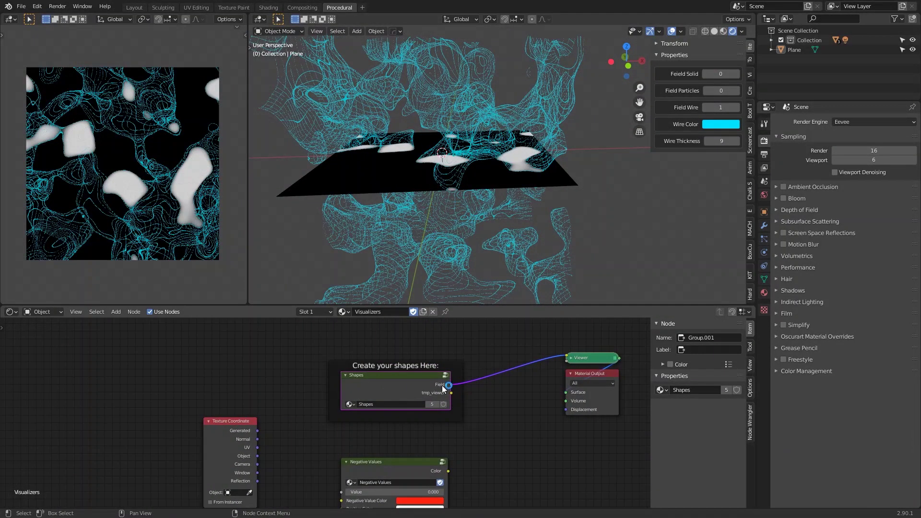
left_click(444, 377)
left_click(444, 377)
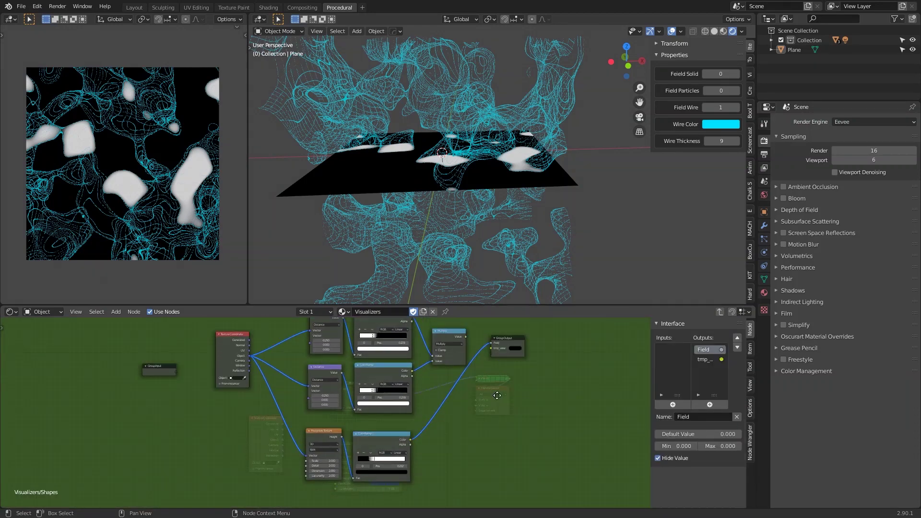
middle_click_drag(467, 427, 553, 342)
scroll(432, 381, "up", 4)
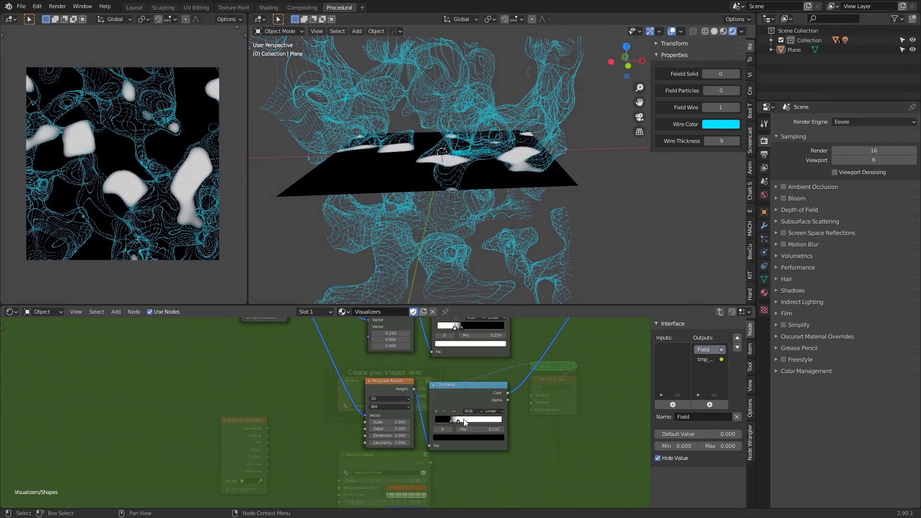
Step: Examine the Musgrave field's wireframe above and below the plane from several angles, along with the node network producing it
middle_click_drag(465, 170, 490, 183)
scroll(487, 186, "down", 3)
scroll(491, 211, "up", 4)
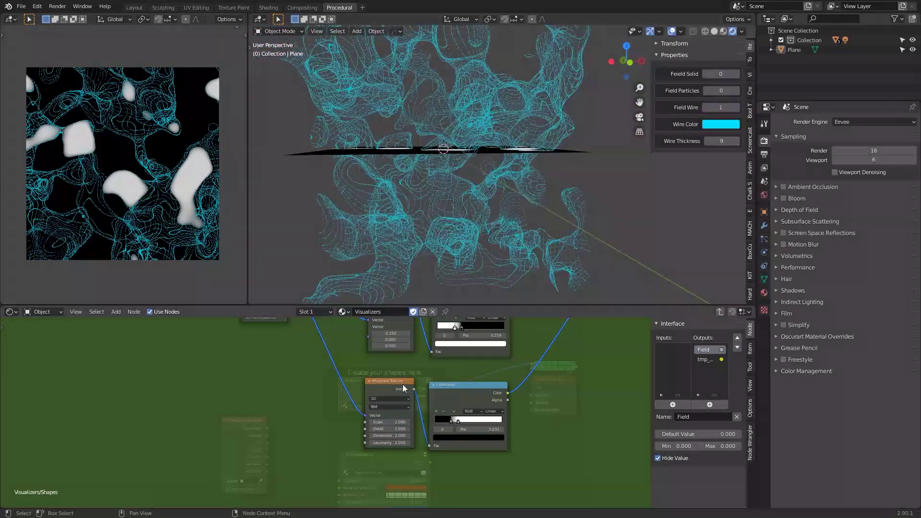
middle_click_drag(386, 157, 480, 185)
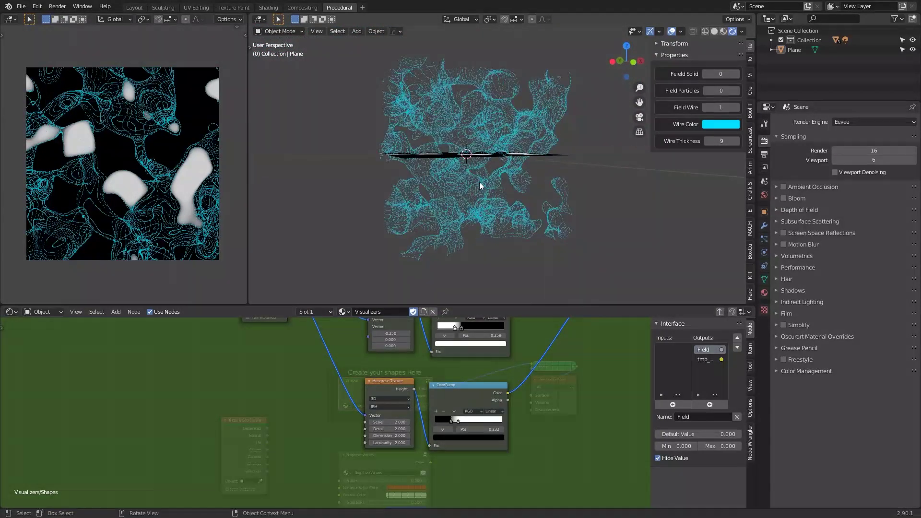
mouse_move(504, 155)
middle_mouse_down()
mouse_move(513, 157)
mouse_move(439, 165)
mouse_move(488, 196)
mouse_move(501, 160)
mouse_move(468, 168)
mouse_move(517, 161)
mouse_move(474, 165)
mouse_move(491, 156)
middle_mouse_up()
scroll(461, 172, "up", 2)
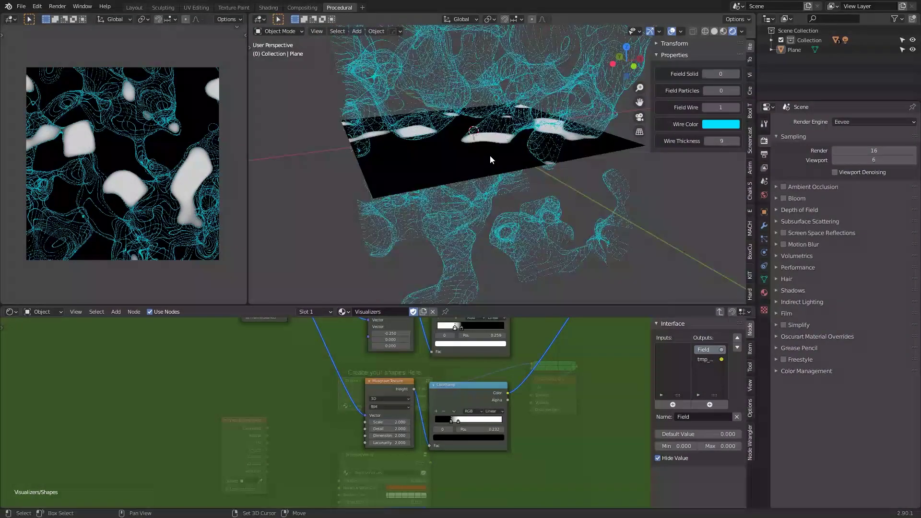
scroll(506, 151, "up", 1)
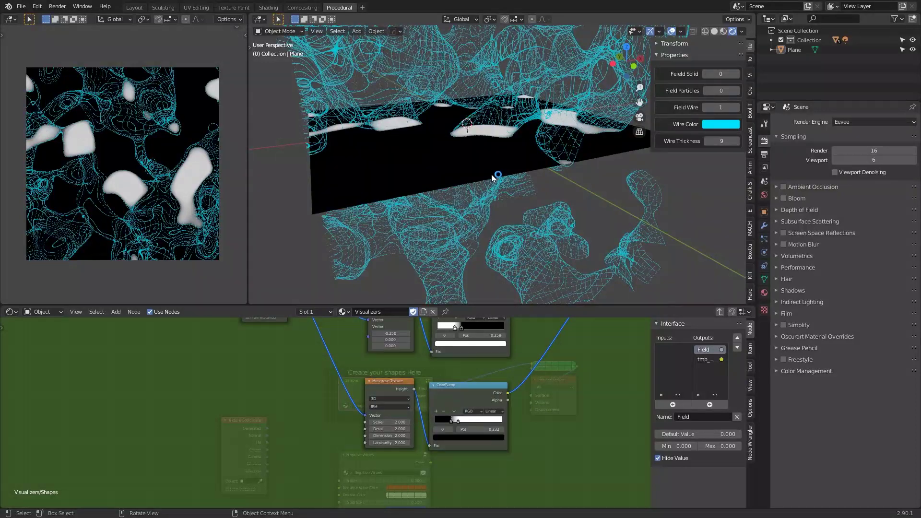
middle_click_drag(428, 153, 386, 155)
middle_click_drag(571, 144, 553, 138)
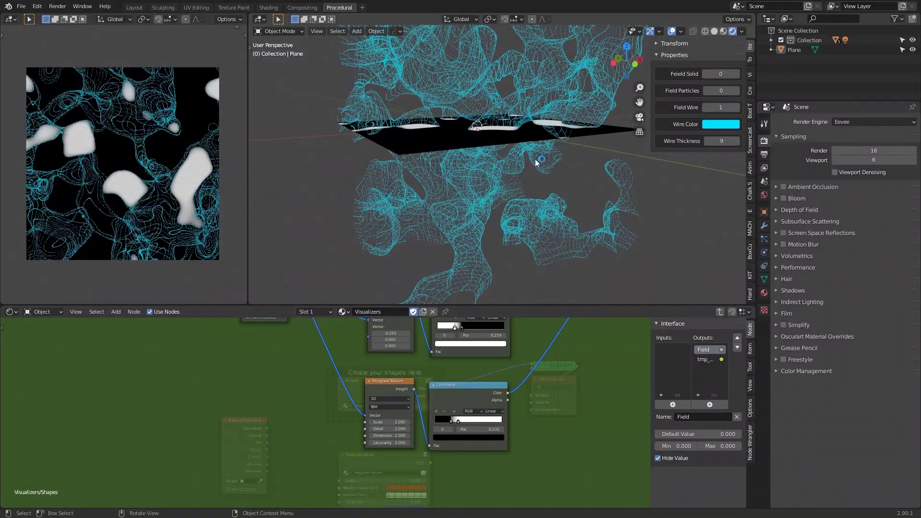
middle_click_drag(537, 159, 445, 158)
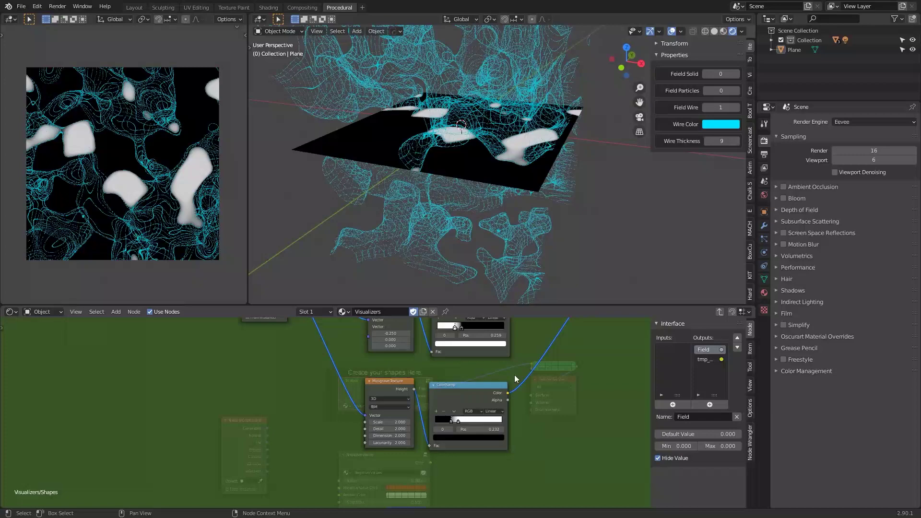
middle_click_drag(565, 324, 470, 408)
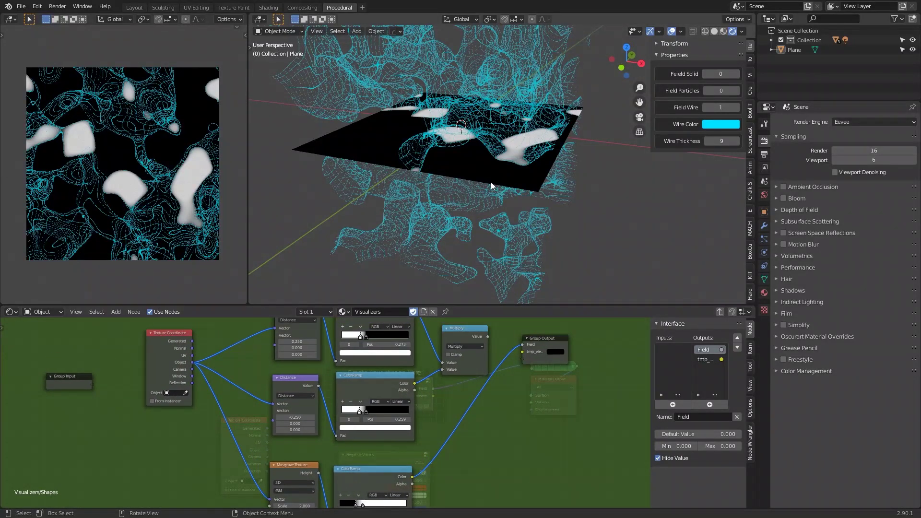
middle_click_drag(491, 183, 505, 171)
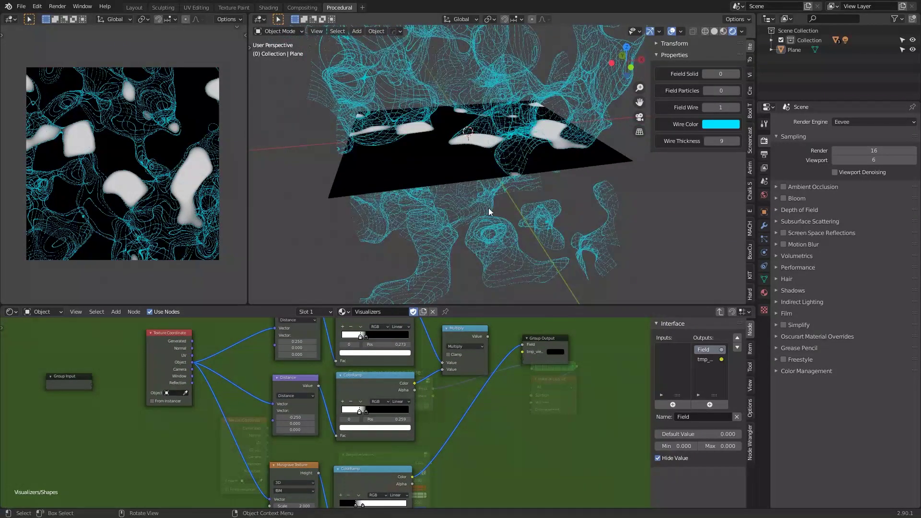
middle_click_drag(508, 216, 475, 211)
Step: Insert a single reroute point across the three links leaving the Texture Coordinate node's Object output
scroll(295, 410, "up", 3)
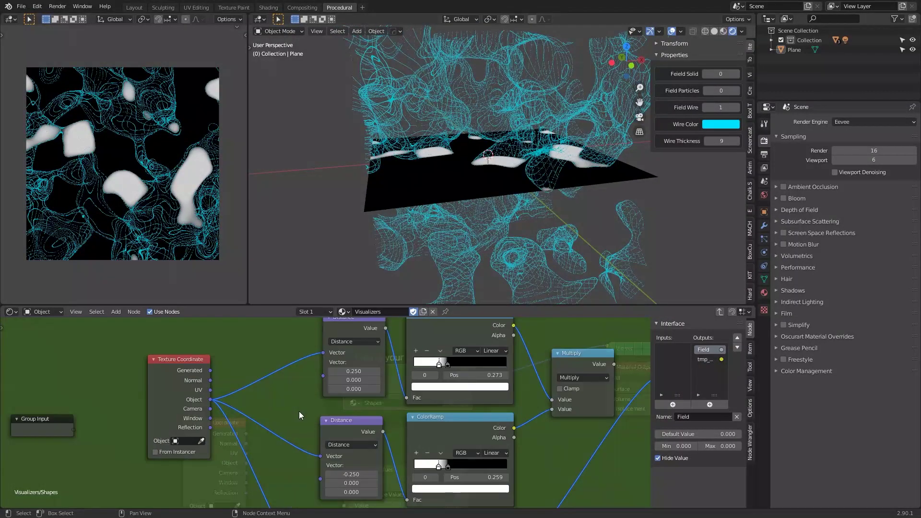
middle_click_drag(298, 425, 404, 368)
scroll(329, 419, "down", 4)
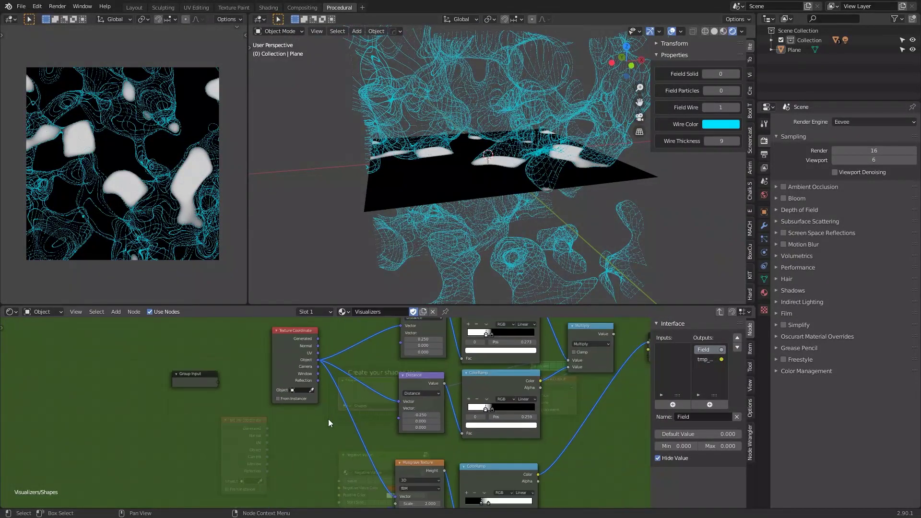
left_click(289, 350)
scroll(302, 370, "down", 3)
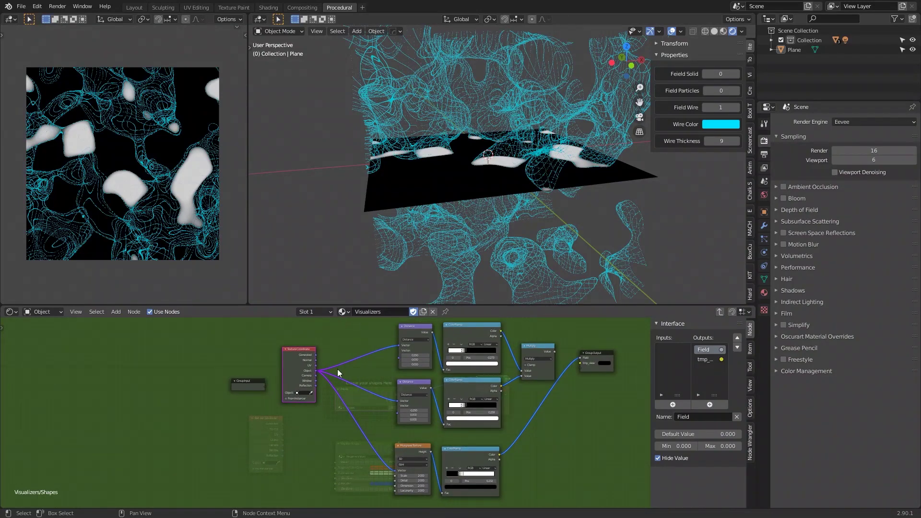
right_click_drag(341, 339, 340, 431, "shift")
scroll(341, 427, "up", 1)
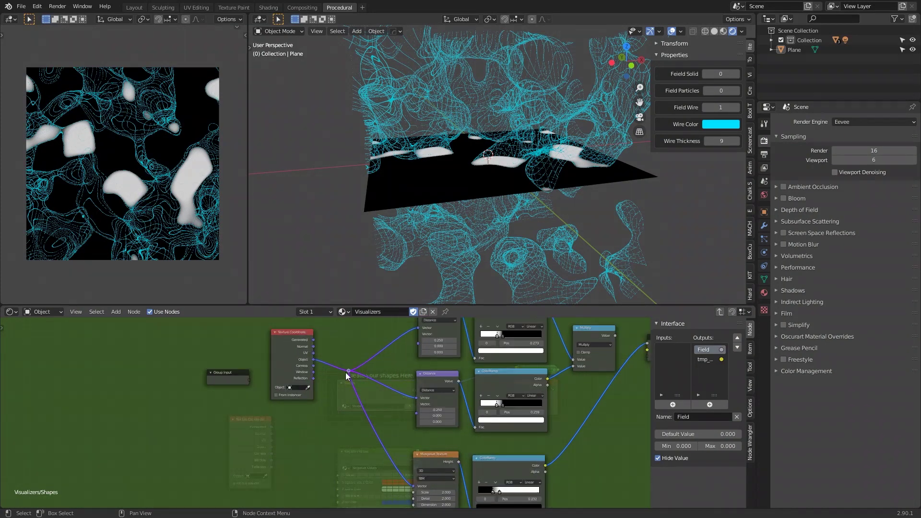
Step: Add a Mapping node on the link between the Texture Coordinate's Object output and the reroute point
left_click(375, 359)
key("shift+a")
type("map")
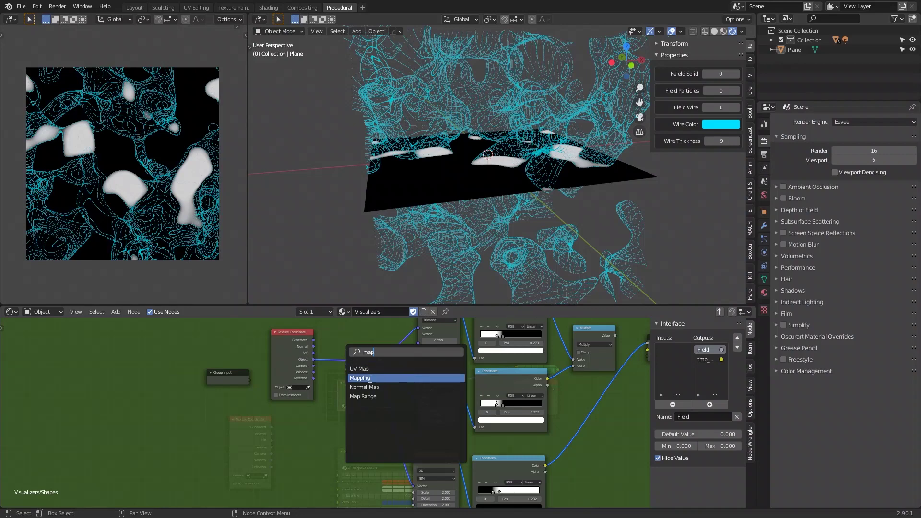
left_click(370, 379)
left_click(353, 369)
scroll(331, 408, "up", 3)
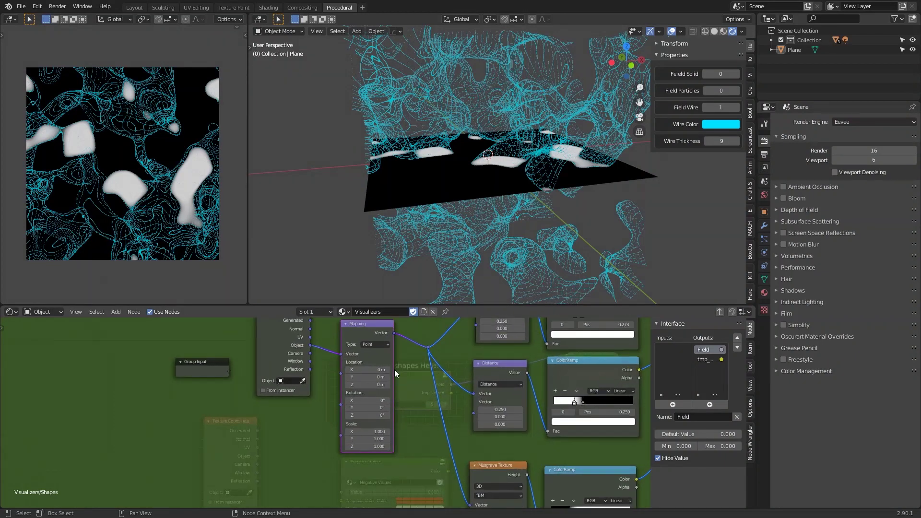
Step: Shift the field vertically by setting the Mapping node's Location Z to 0.59 m
middle_click_drag(474, 209, 495, 198)
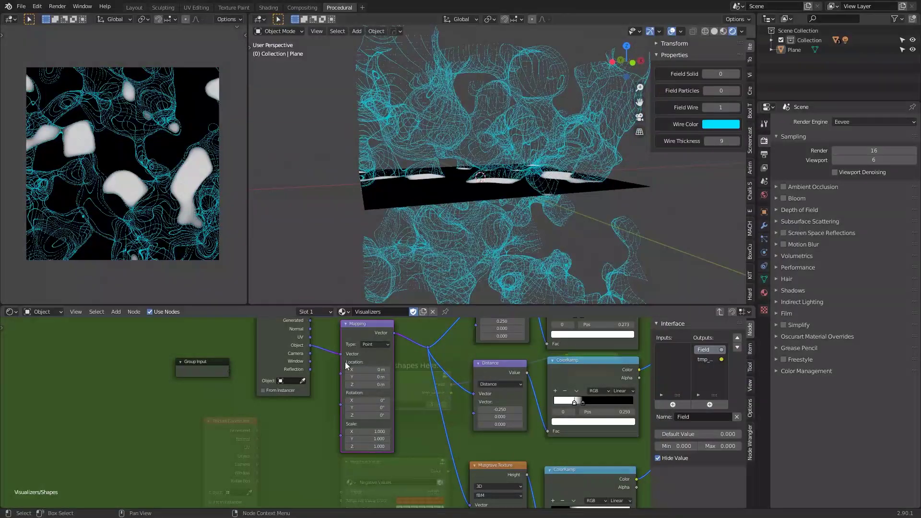
left_click_drag(370, 385, 382, 383)
left_click_drag(367, 385, 388, 385, "shift")
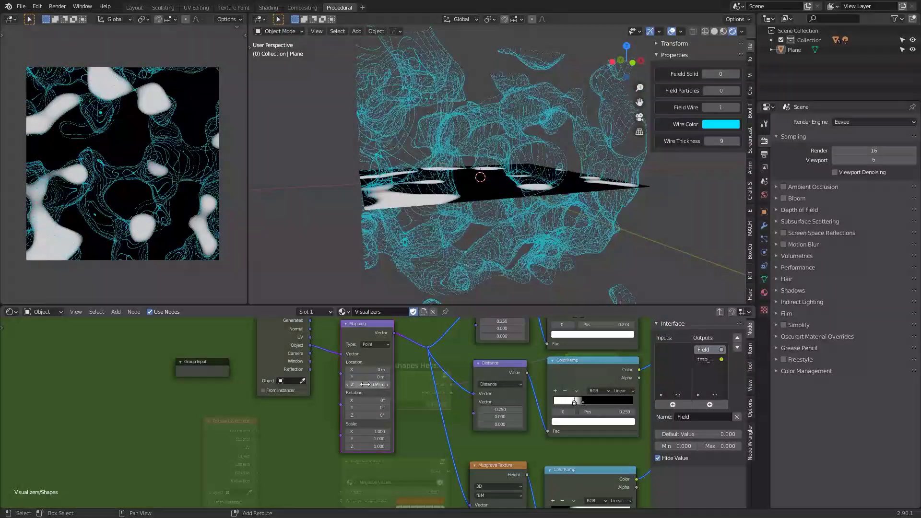
Step: Set the Mapping node's Location Z to 0.74 m and inspect how the plane slices the shifted field
middle_click_drag(525, 152, 483, 161)
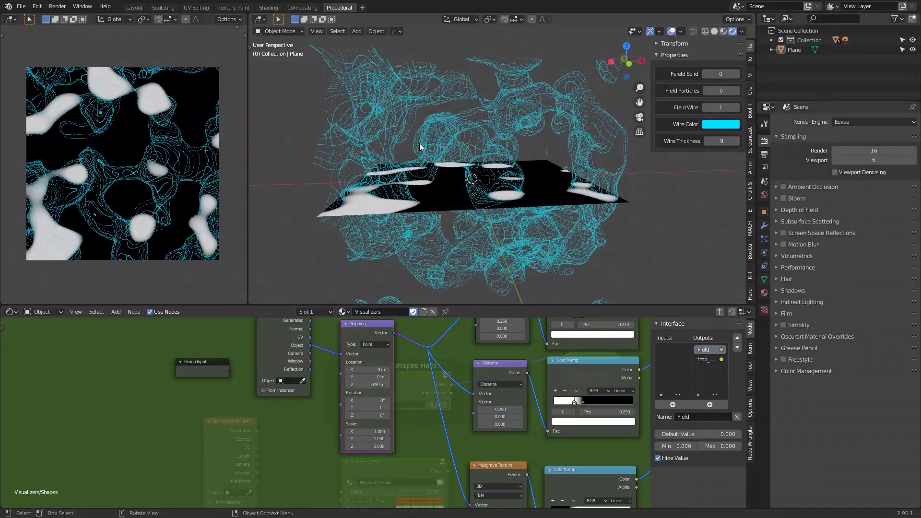
middle_click_drag(427, 147, 471, 186)
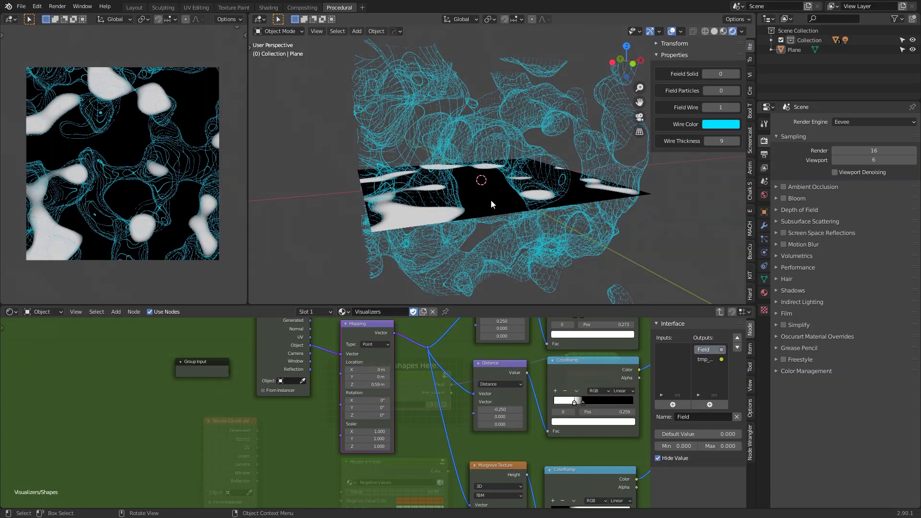
mouse_move(451, 209)
middle_mouse_down()
mouse_move(482, 199)
mouse_move(451, 210)
middle_mouse_up()
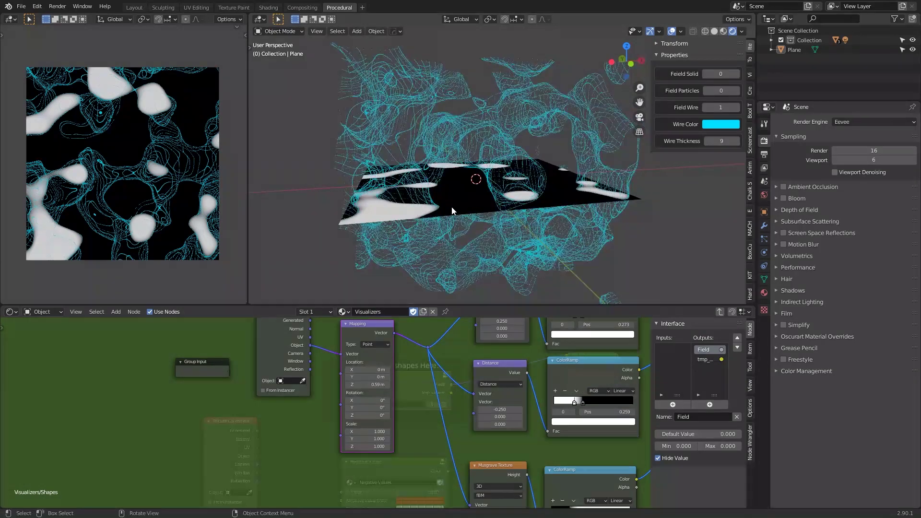
middle_click_drag(478, 209, 430, 146)
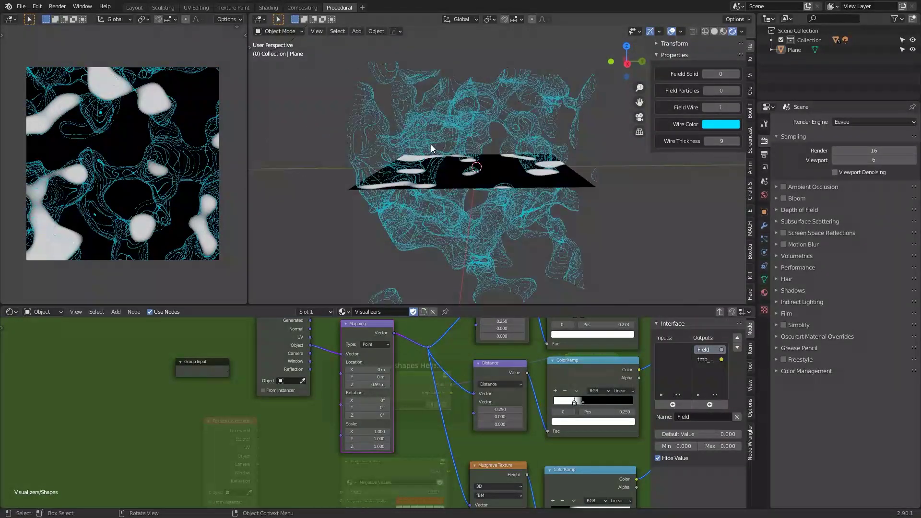
middle_click_drag(496, 166, 497, 218)
scroll(547, 172, "up", 4)
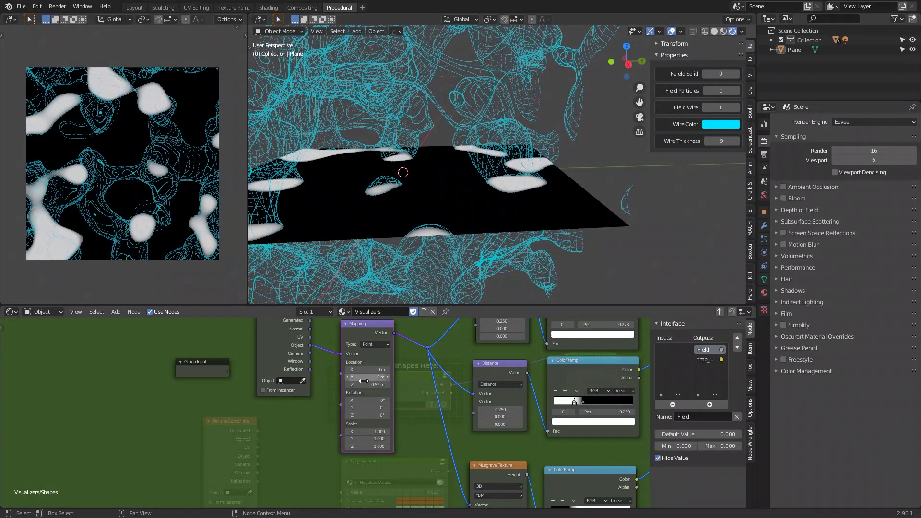
left_click_drag(372, 385, 394, 384)
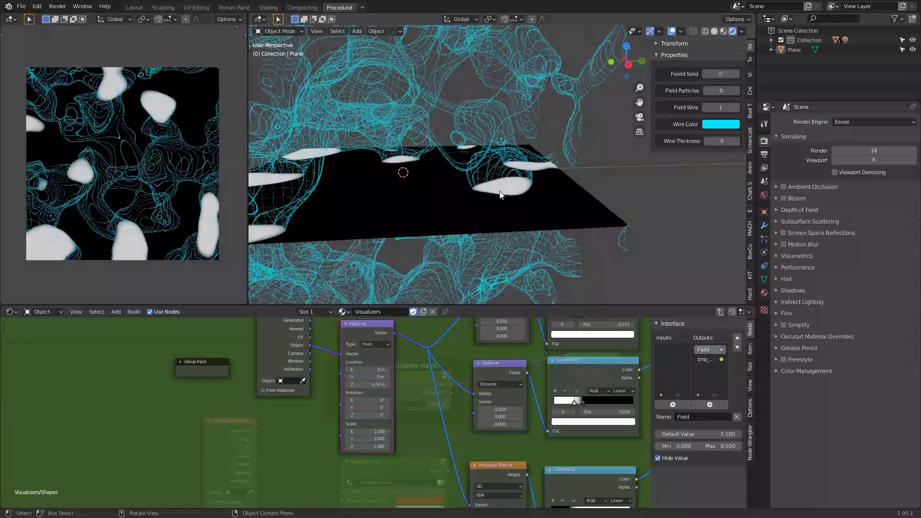
scroll(517, 184, "down", 3)
middle_click_drag(517, 184, 483, 122)
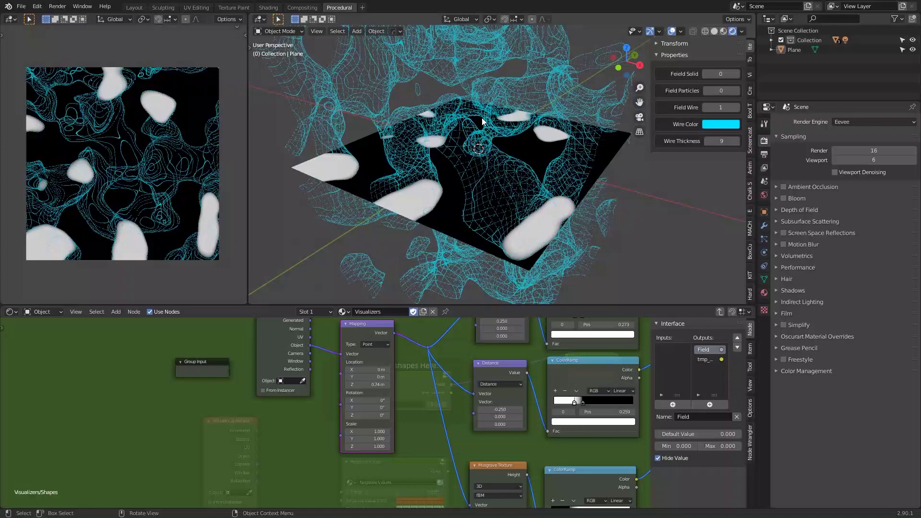
middle_click_drag(491, 183, 509, 159)
Step: Connect the upper Distance branch's ColorRamp Color output to the Group Output's Field input and inspect the resulting shape against the plane
left_click_drag(429, 355, 448, 334)
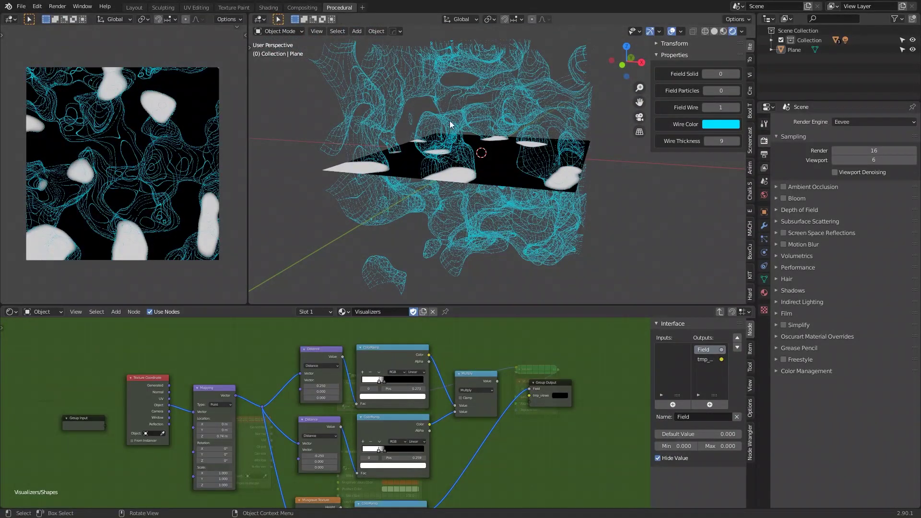
middle_click_drag(511, 226, 497, 358)
scroll(449, 361, "down", 3)
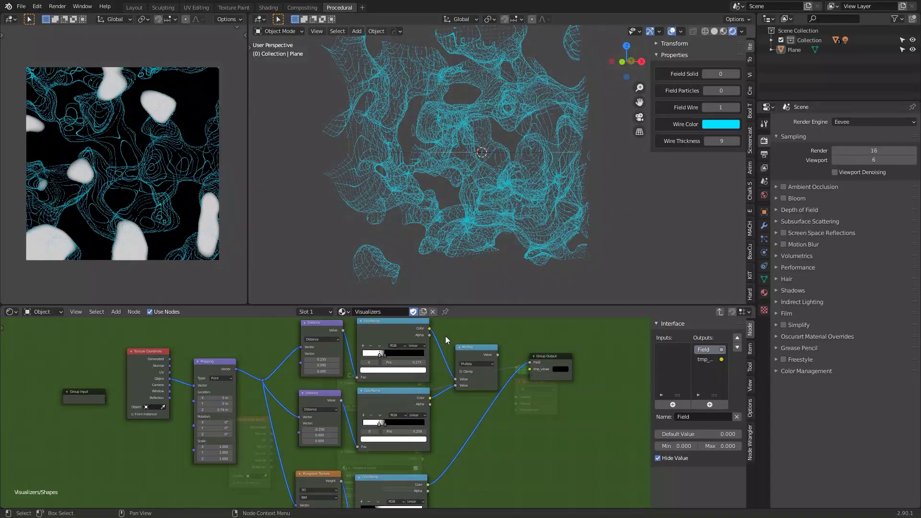
middle_click_drag(433, 355, 379, 363)
left_click_drag(370, 365, 467, 397)
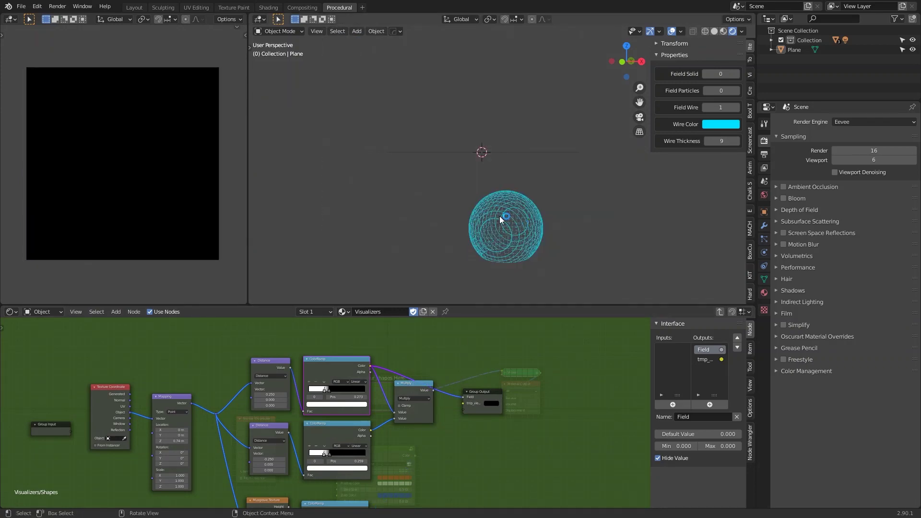
middle_click_drag(200, 414, 275, 368)
middle_click_drag(368, 251, 393, 226)
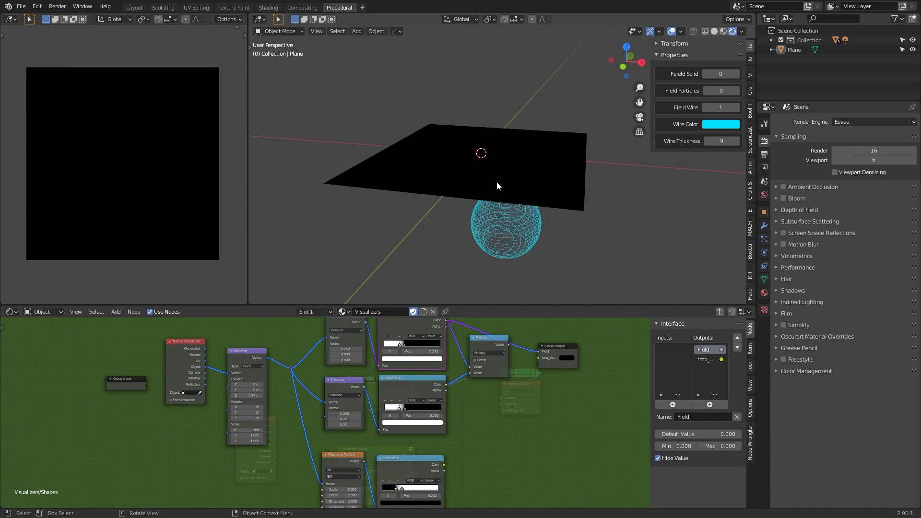
middle_click_drag(497, 186, 505, 166)
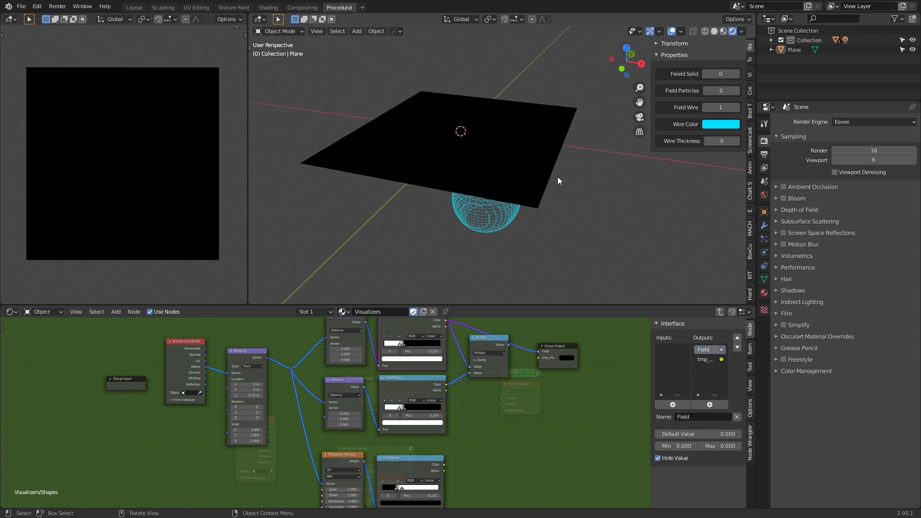
Step: Reset the Mapping node's Location Z to 0 m
middle_click_drag(558, 178, 545, 162)
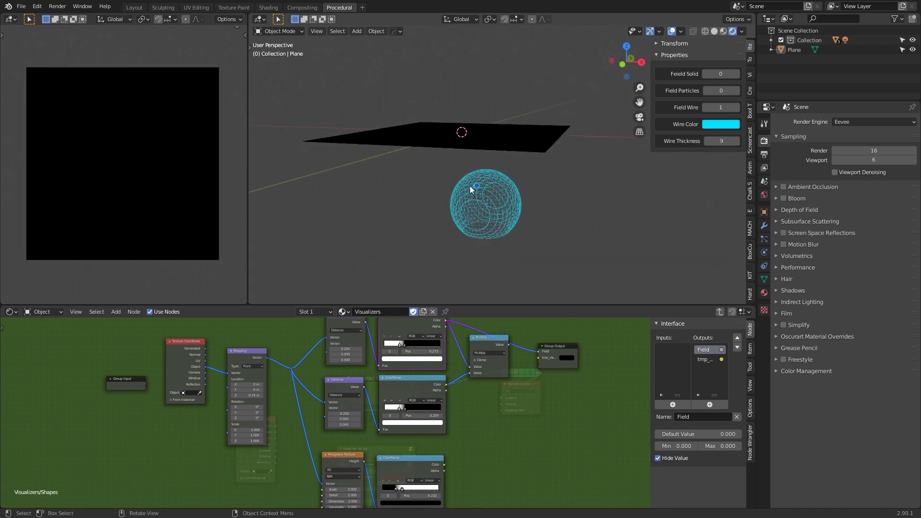
middle_click_drag(470, 186, 473, 170)
middle_click_drag(480, 129, 471, 164)
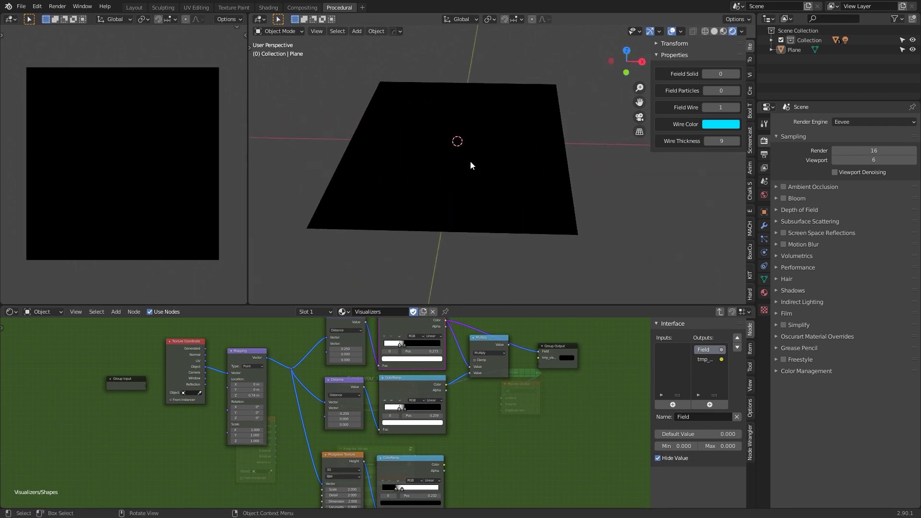
middle_click_drag(357, 352, 324, 391)
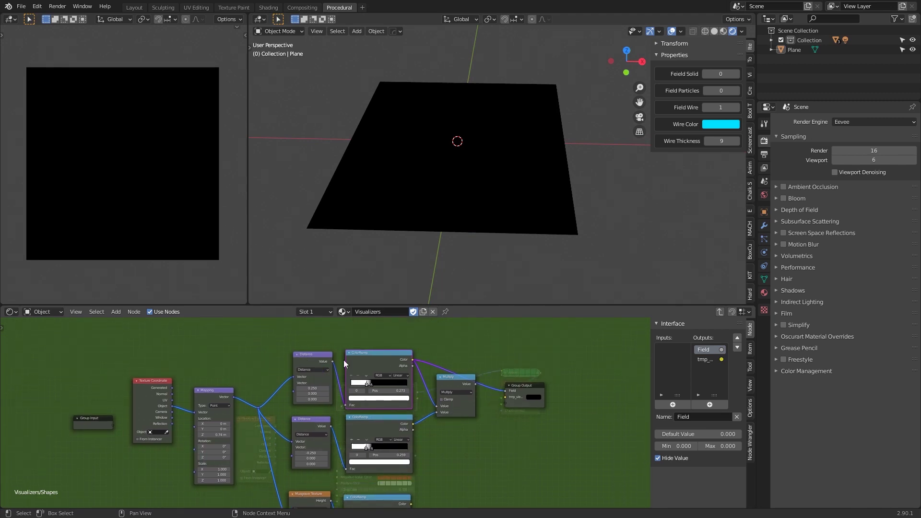
scroll(348, 376, "up", 3)
middle_click_drag(238, 383, 379, 341)
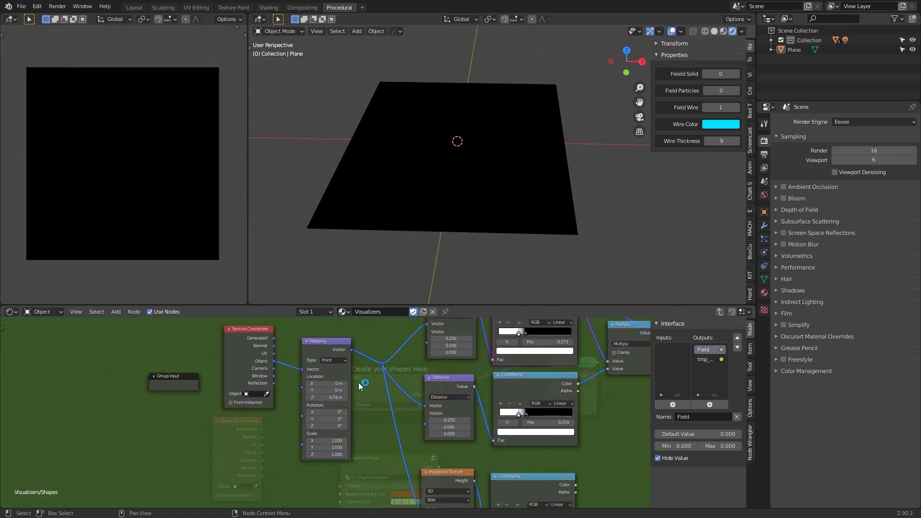
scroll(360, 386, "up", 2)
middle_click_drag(446, 216, 465, 206)
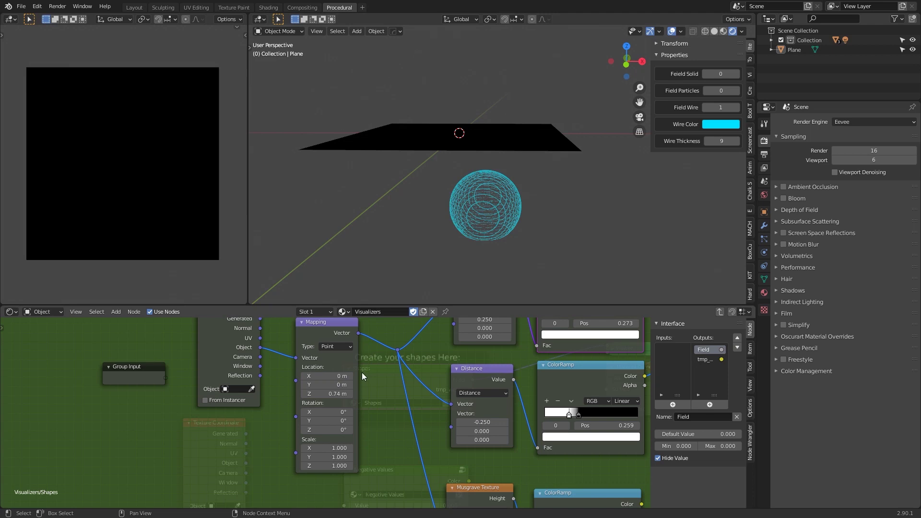
left_click_drag(329, 397, 334, 397)
left_click(333, 395)
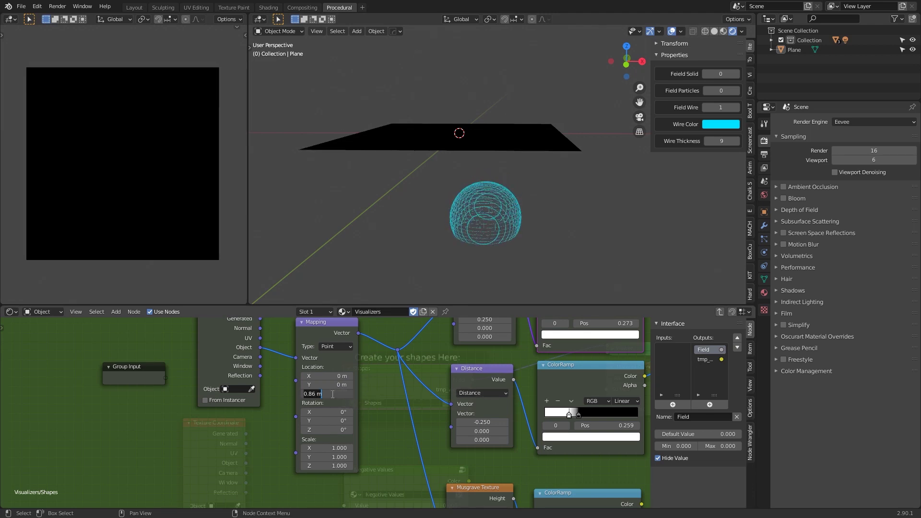
type("0")
key("Return")
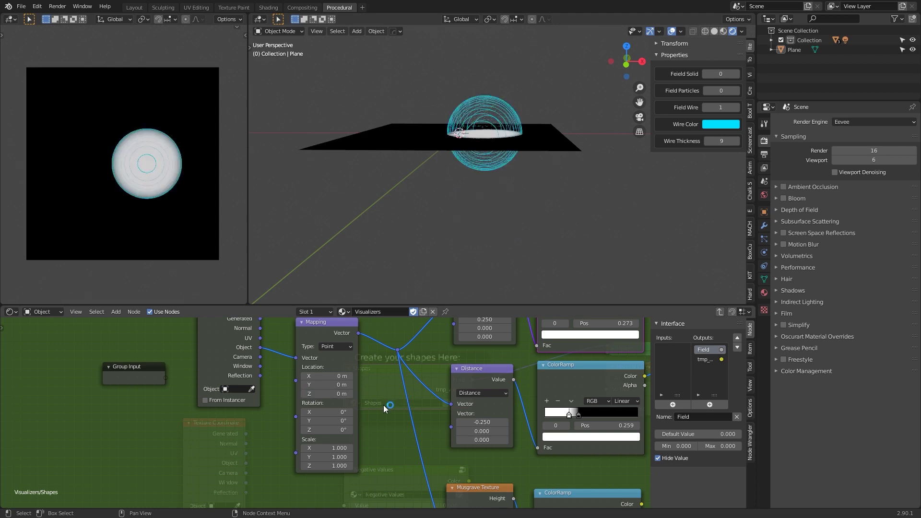
Step: Move the Multiply node clear of the upper ColorRamp's link to the Group Output and inspect the sphere's intersection with the plane
middle_click_drag(488, 223, 386, 418)
scroll(386, 416, "down", 2)
middle_click_drag(457, 254, 496, 253)
middle_click_drag(456, 352, 370, 344)
left_click_drag(467, 378, 469, 391)
middle_click_drag(471, 391, 414, 364)
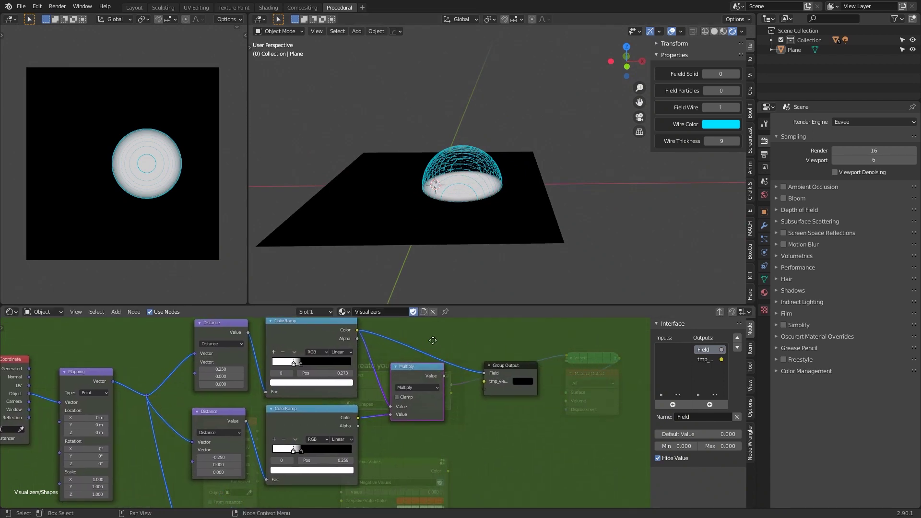
scroll(414, 364, "up", 1)
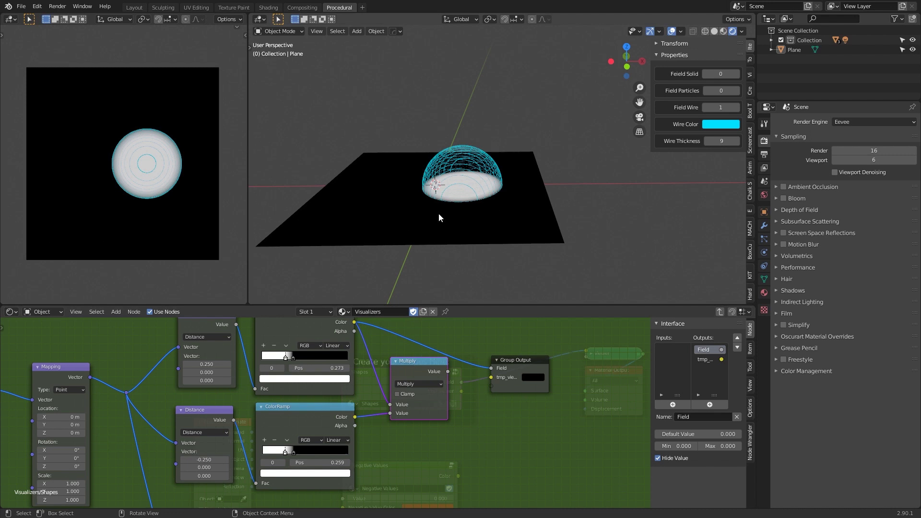
middle_click_drag(459, 194, 494, 198, "shift")
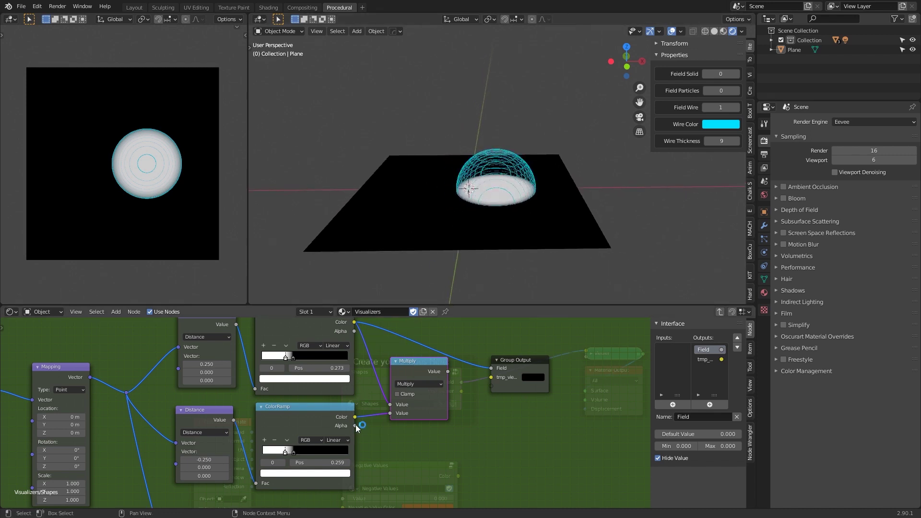
Step: Connect the lower Distance branch's ColorRamp Color output to the Group Output's Field input
left_click_drag(356, 425, 491, 370)
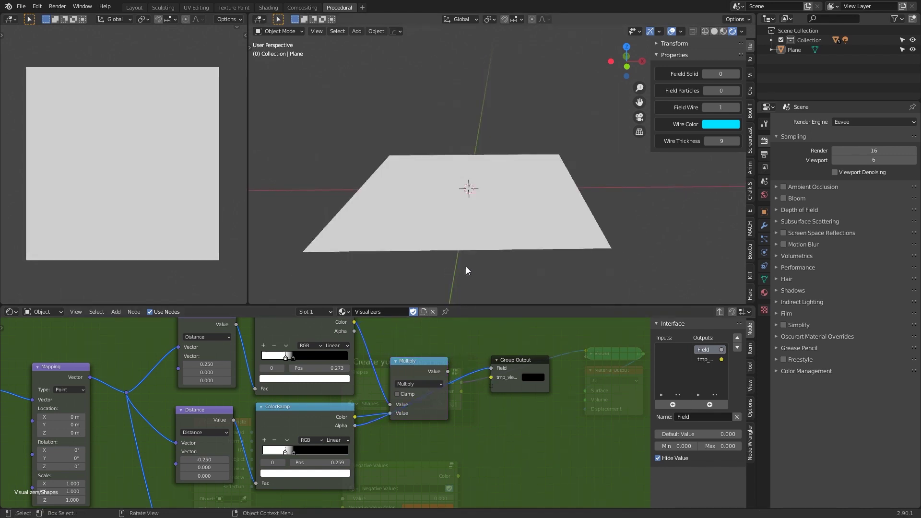
key("ctrl+z")
left_click_drag(355, 417, 502, 369)
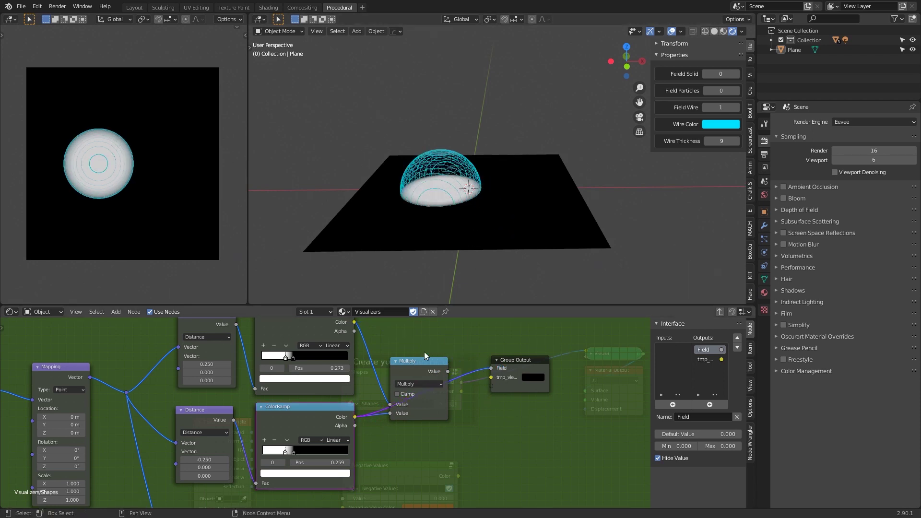
Step: Connect the Multiply node's Value output to the Group Output's Field input and reposition the Multiply node between the ColorRamps and the output
left_click_drag(414, 362, 400, 333)
middle_click_drag(452, 232, 472, 223)
left_click_drag(433, 343, 491, 368)
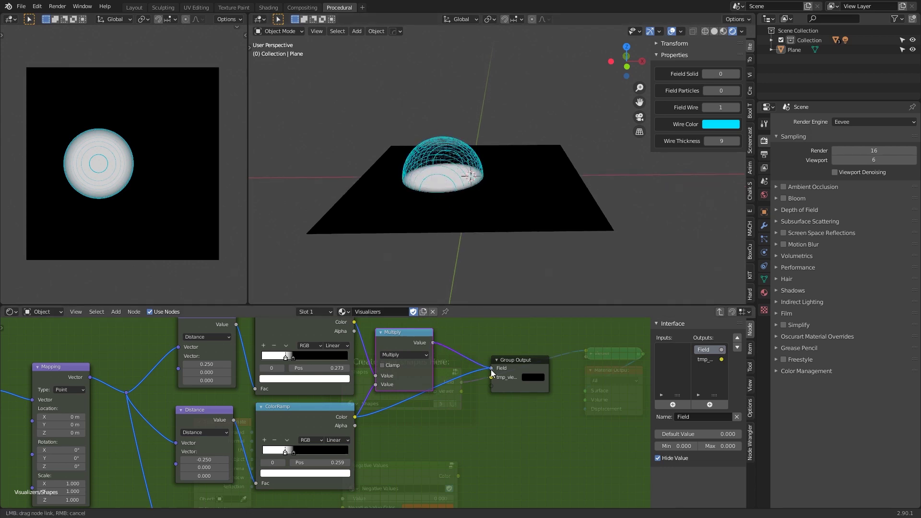
left_click_drag(410, 333, 402, 360)
Step: Examine the multiplied shape of the two spheres and its slice through the plane from several angles
scroll(486, 199, "up", 2)
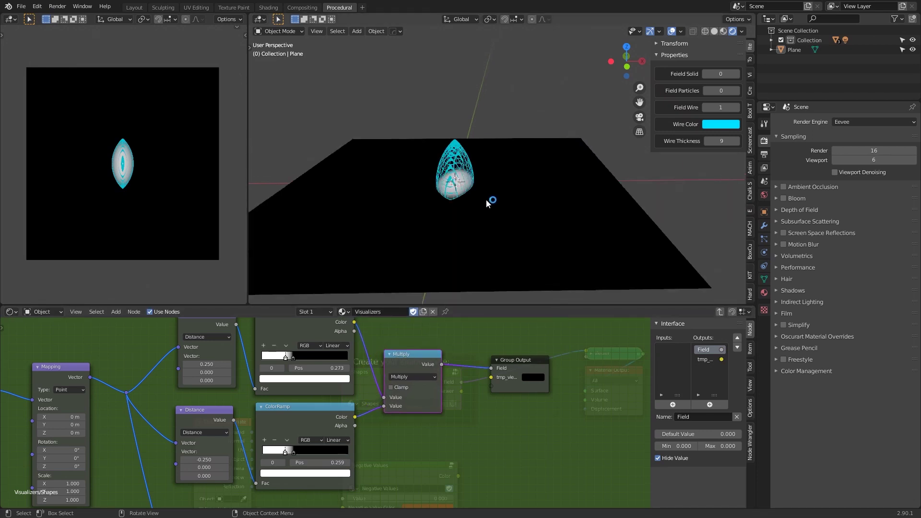
mouse_move(476, 205)
middle_mouse_down()
mouse_move(490, 201)
mouse_move(479, 215)
middle_mouse_up()
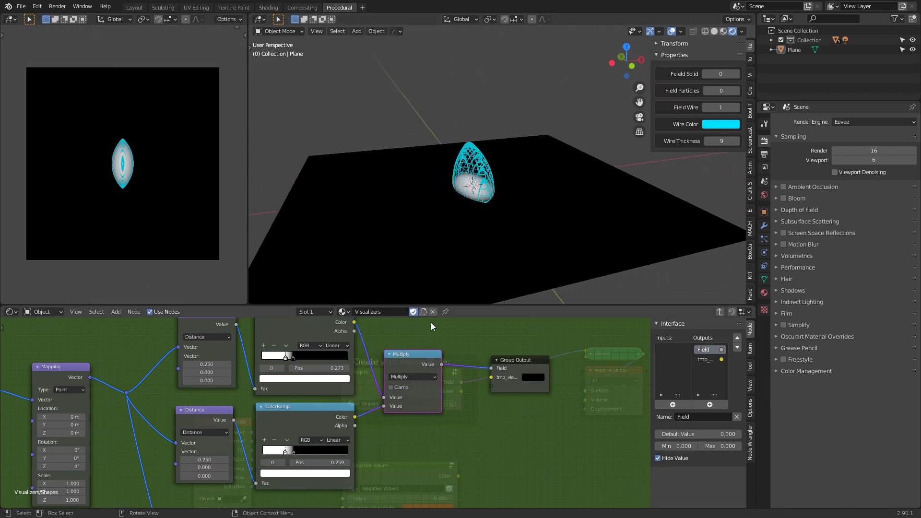
middle_click_drag(456, 249, 489, 220)
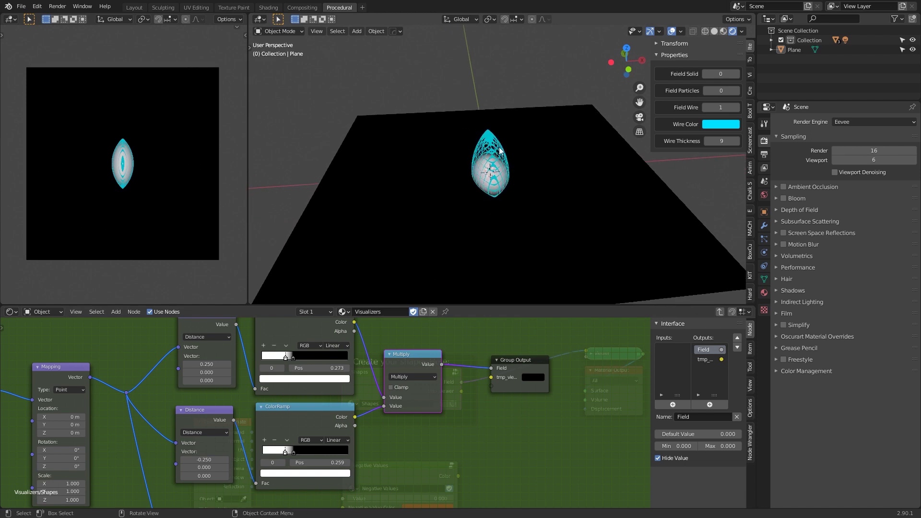
middle_click_drag(499, 151, 477, 188)
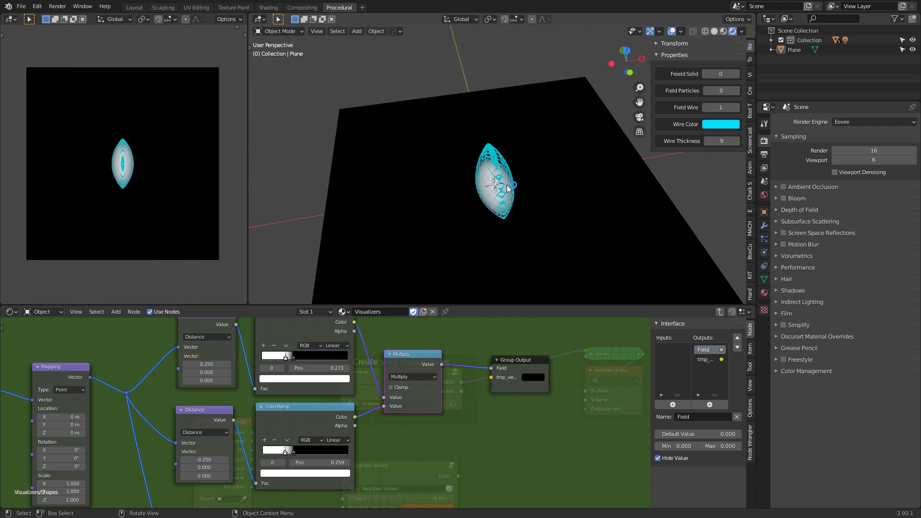
middle_click_drag(513, 195, 513, 191)
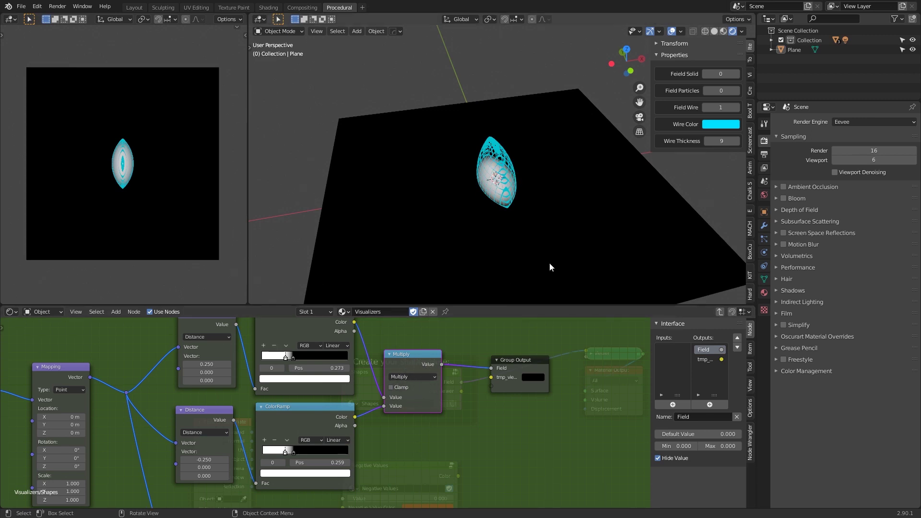
middle_click_drag(549, 263, 513, 163)
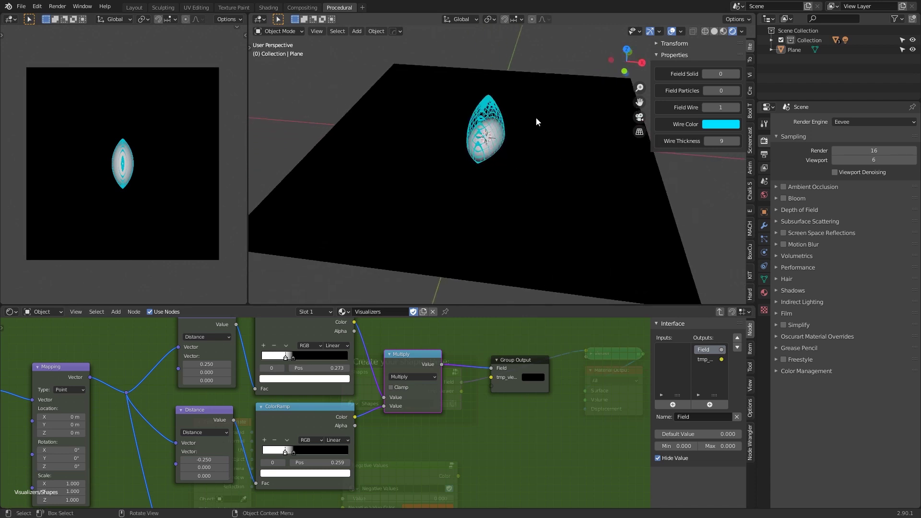
middle_click_drag(536, 118, 469, 195)
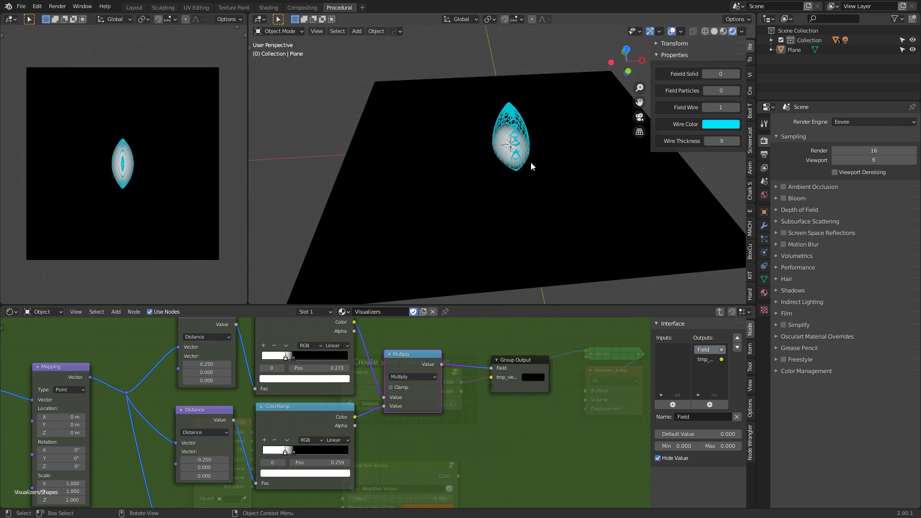
Step: Change the Multiply node's operation to Subtract and inspect the resulting cut sphere
scroll(433, 385, "down", 1)
scroll(433, 388, "up", 2)
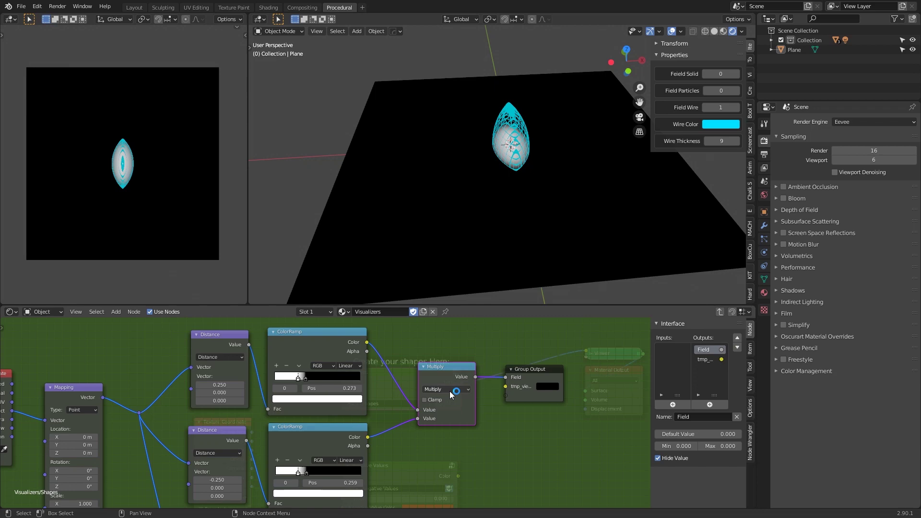
left_click(446, 389)
left_click(445, 296)
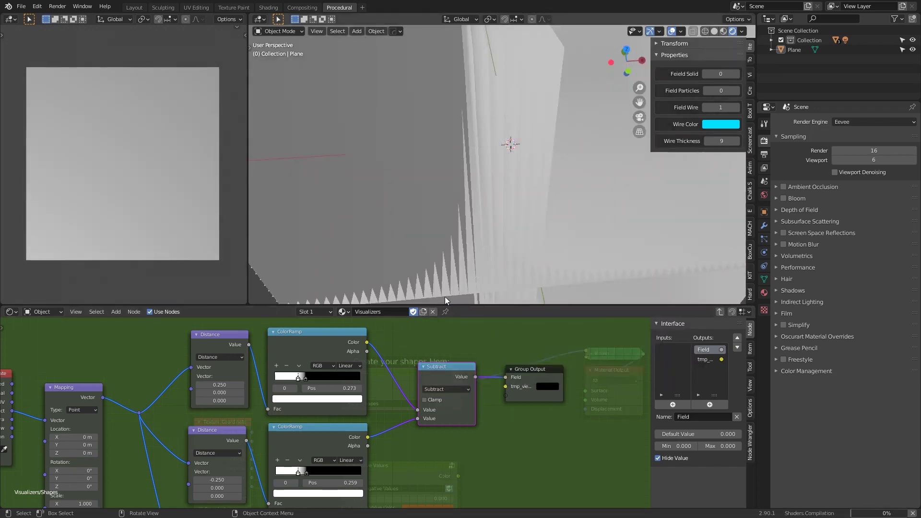
middle_click_drag(516, 201, 465, 223)
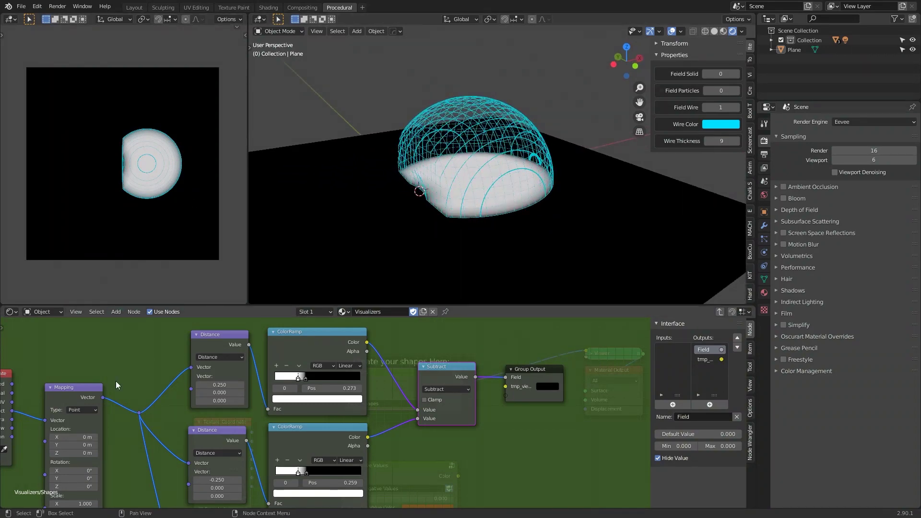
Step: Set the upper Distance node's X vector component to 0.030 and inspect the subtracted shape from several angles
left_click_drag(220, 385, 201, 385, "shift")
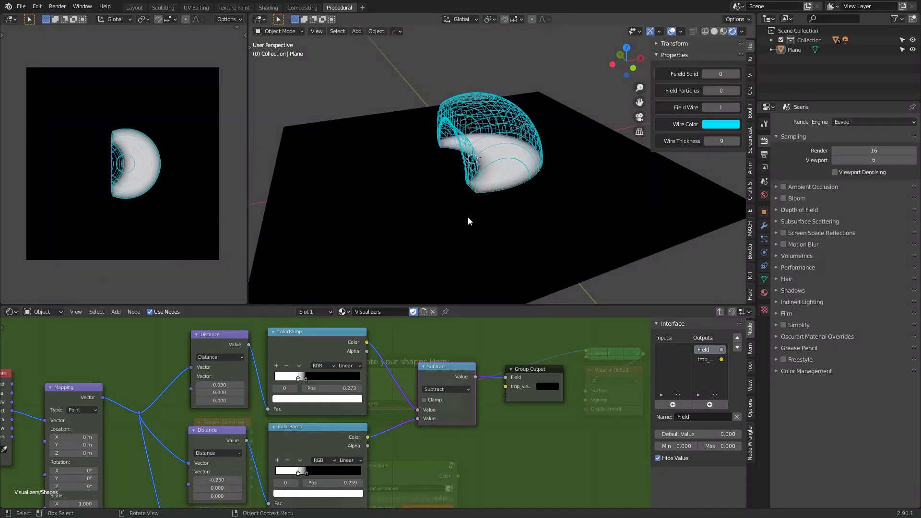
middle_click_drag(468, 219, 464, 163)
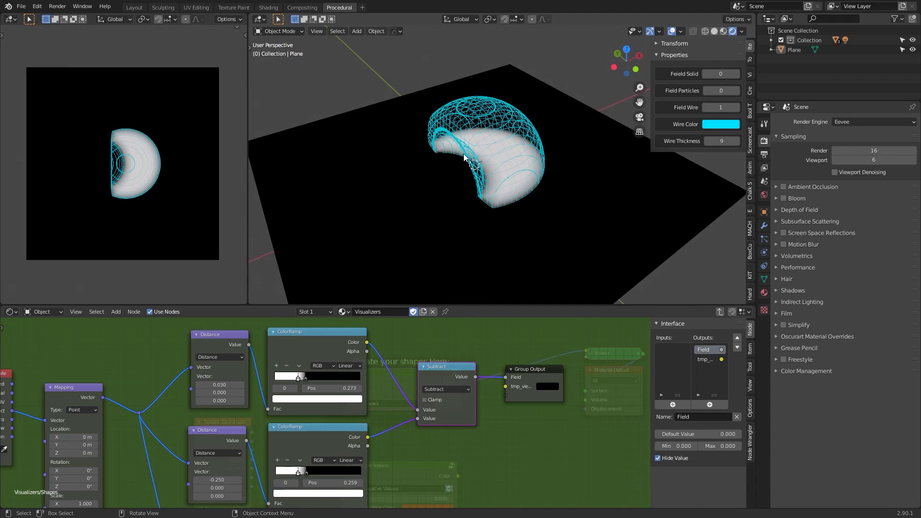
middle_click_drag(475, 195, 457, 163)
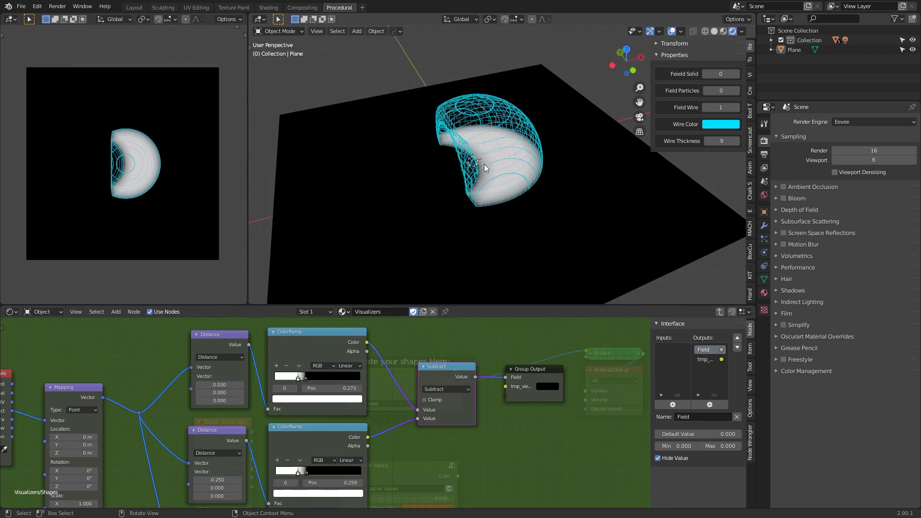
middle_click_drag(477, 161, 448, 168)
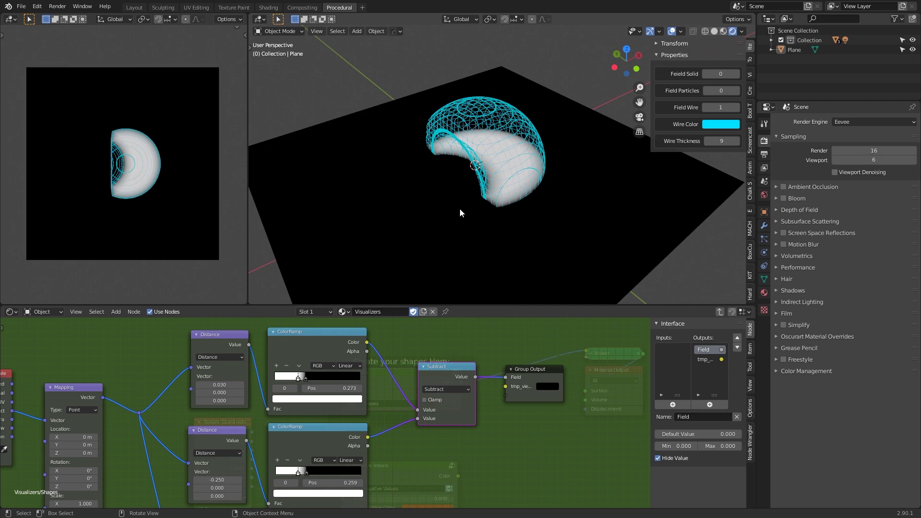
Step: Change the Subtract node's operation to Add and inspect the combined spheres up close
left_click(433, 338)
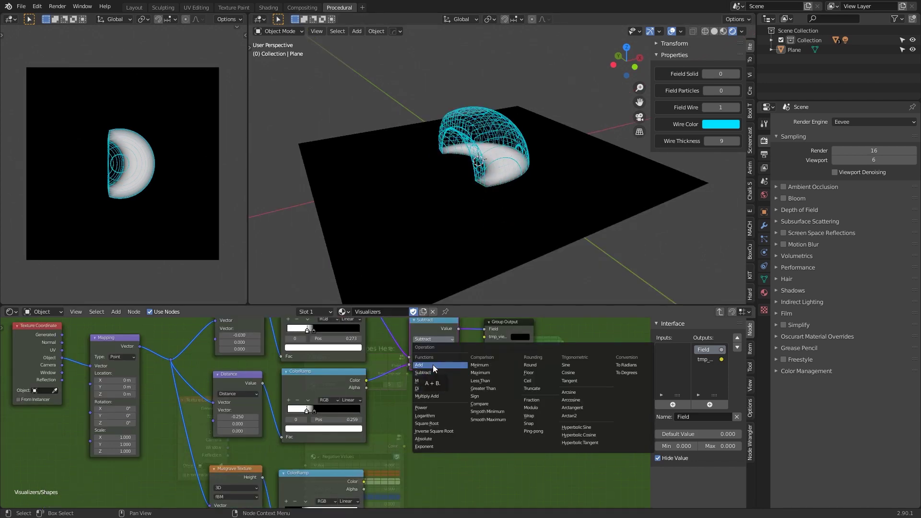
left_click(433, 365)
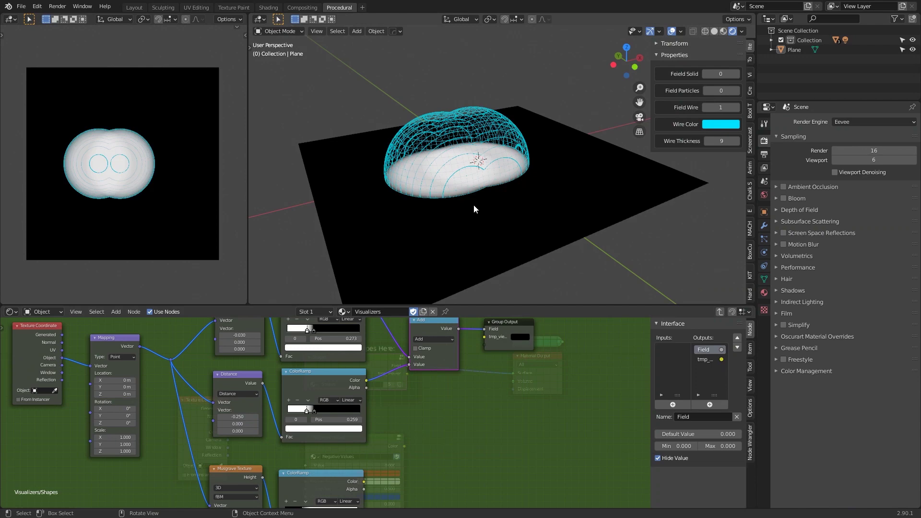
middle_click_drag(474, 209, 423, 161)
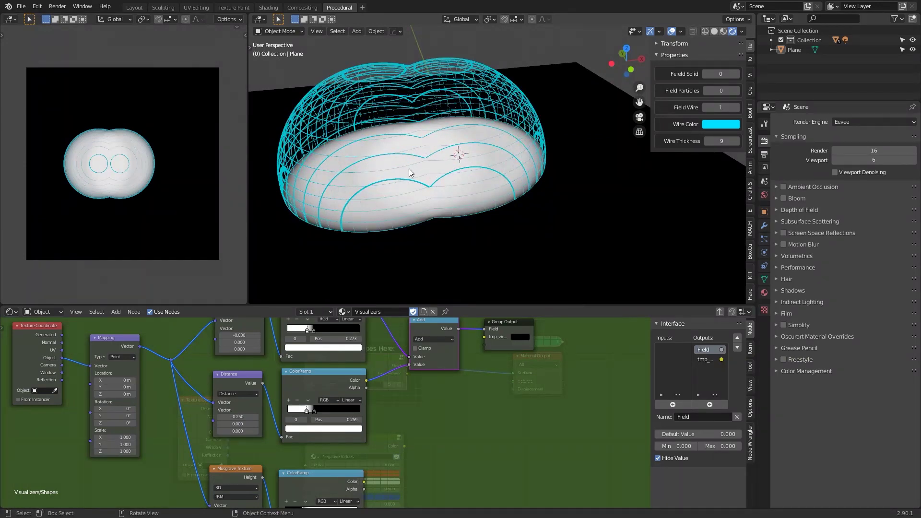
scroll(427, 169, "down", 4)
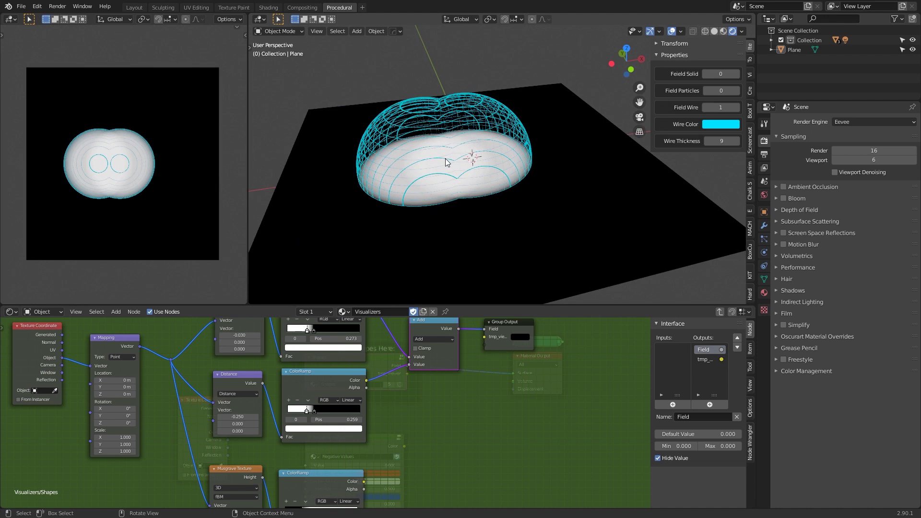
Step: Move the Group Output node farther from the Add node and add a Math node set to Greater Than
middle_click_drag(482, 374, 490, 399)
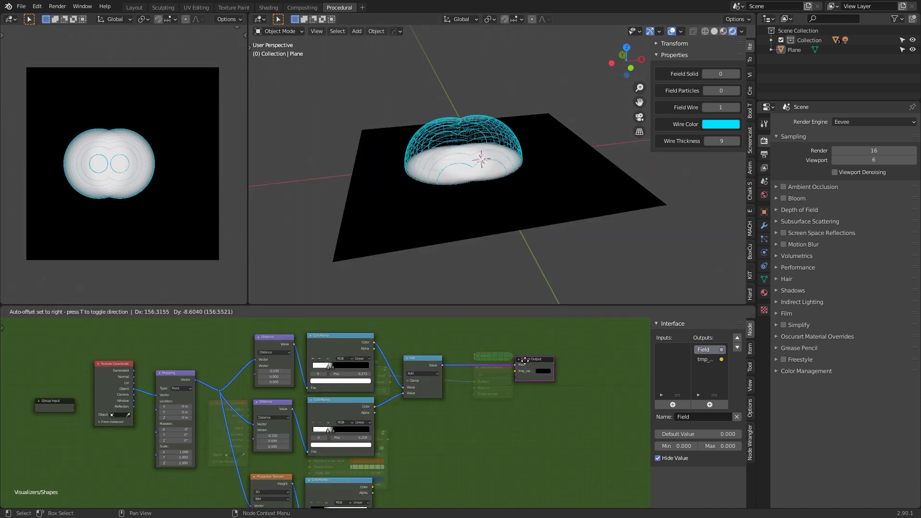
middle_click_drag(485, 407, 413, 393)
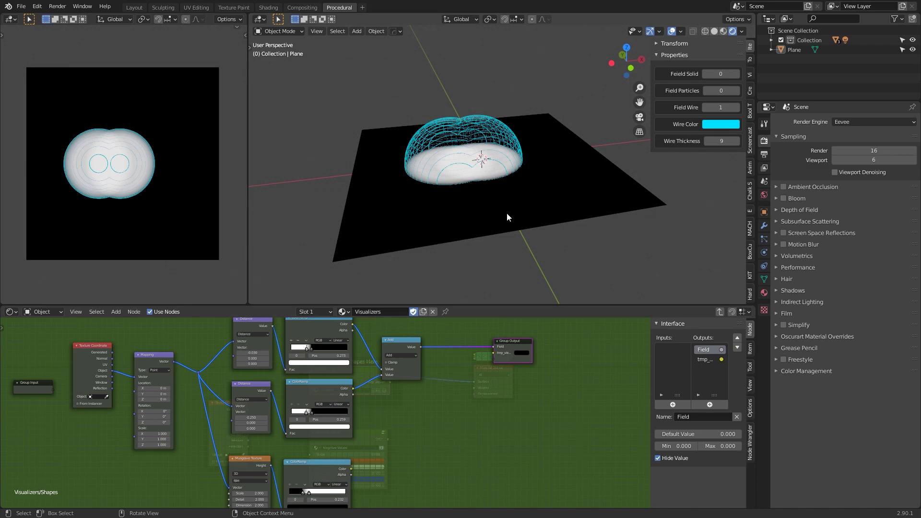
middle_click_drag(471, 197, 495, 200)
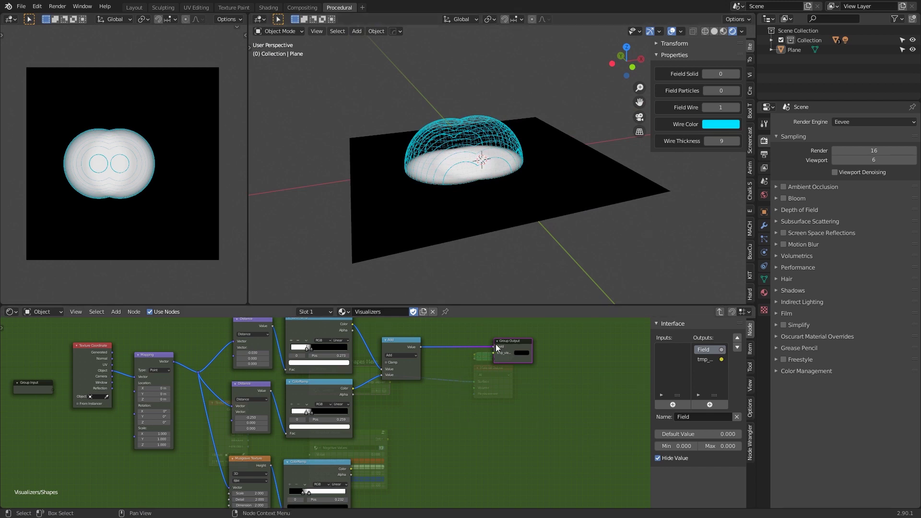
left_click_drag(497, 343, 522, 341)
key("shift+a")
left_click(466, 358)
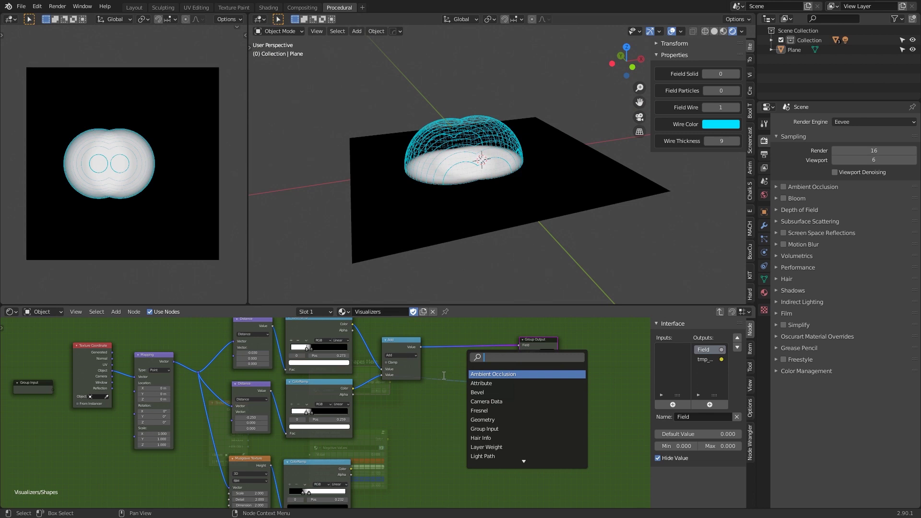
type("math")
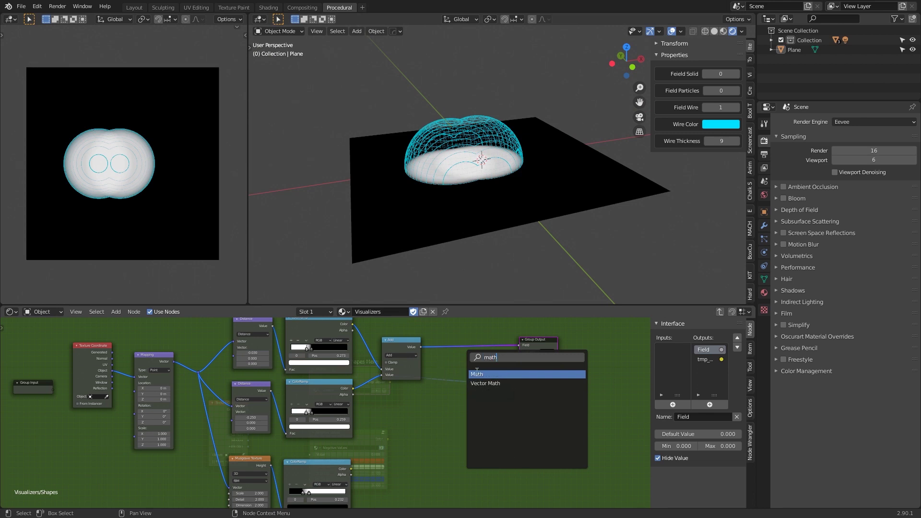
key("Return")
left_click(459, 369)
scroll(460, 369, "up", 3)
left_click(492, 367)
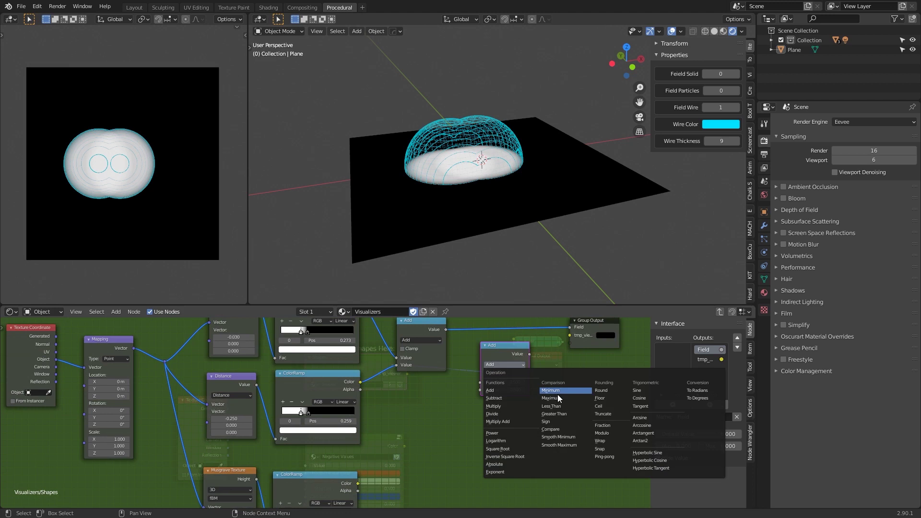
left_click(561, 414)
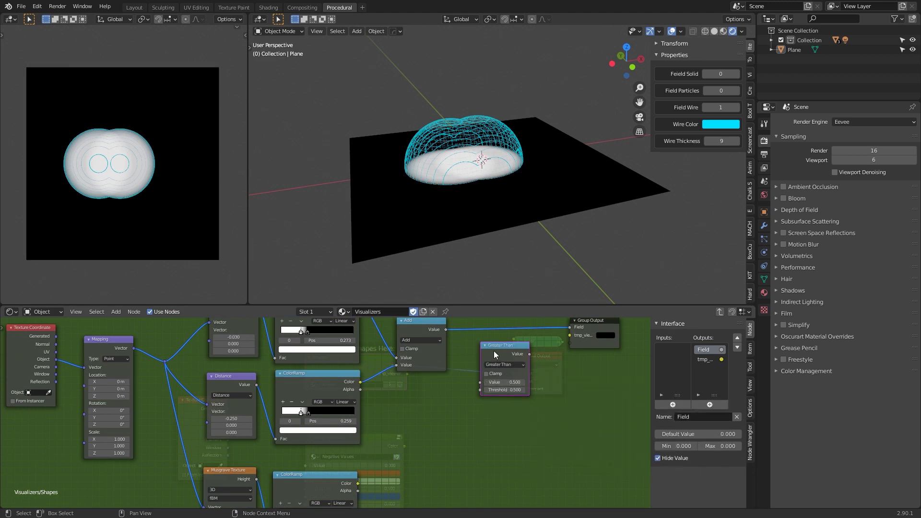
Step: Insert the Greater Than node between the Add node and the Group Output's Field input and view the shape from above
left_click_drag(494, 350, 479, 322)
middle_click_drag(567, 334, 549, 340)
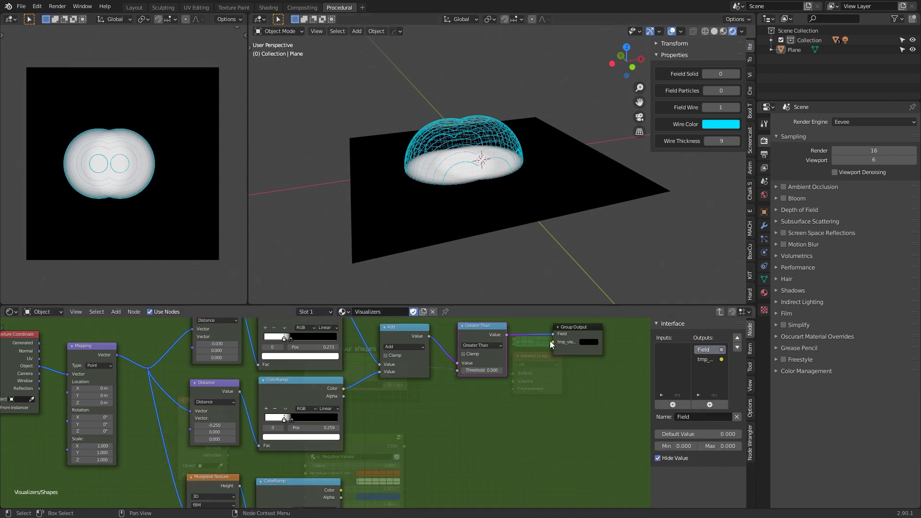
mouse_move(553, 334)
left_mouse_down()
mouse_move(540, 334)
mouse_move(559, 335)
left_mouse_up()
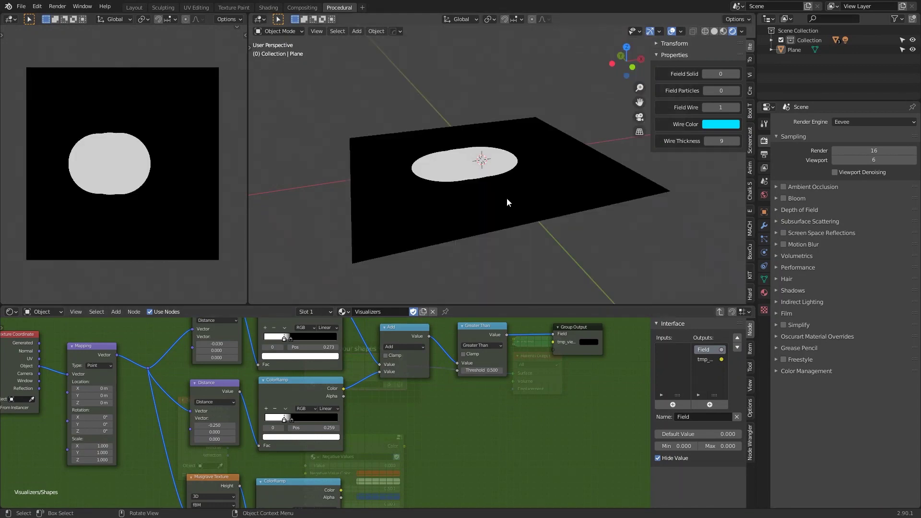
middle_click_drag(507, 199, 421, 113)
scroll(475, 189, "up", 3)
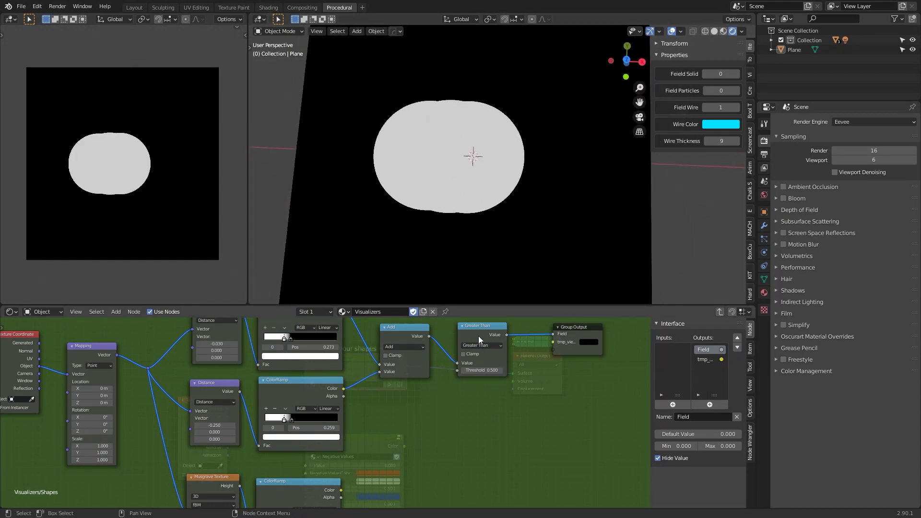
Step: Toggle the Greater Than node's Clamp option on and off and examine the thresholded shape on the plane from several angles
left_click(466, 355)
left_click(468, 355)
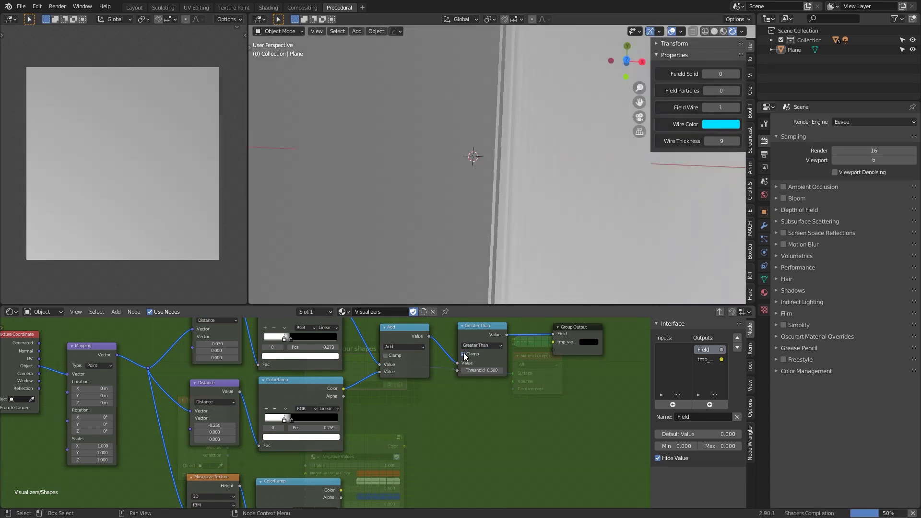
middle_click_drag(473, 159, 454, 153)
middle_click_drag(456, 190, 487, 182)
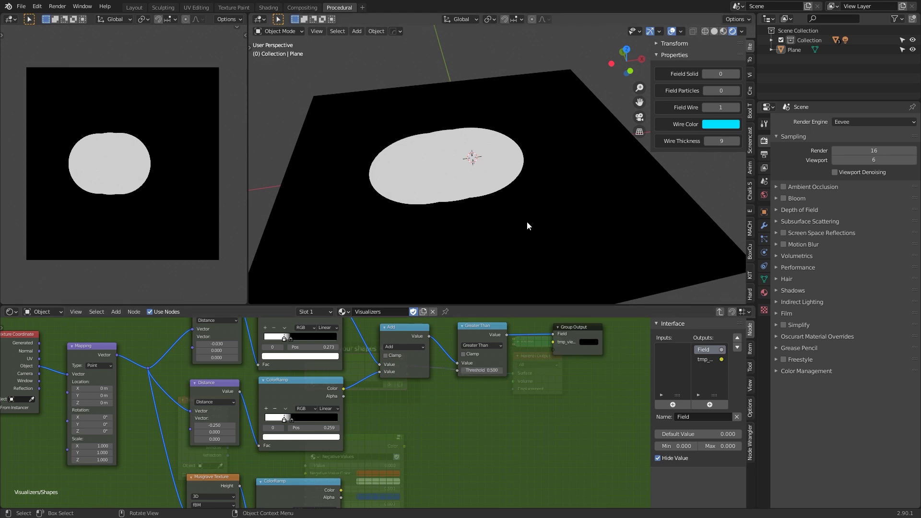
middle_click_drag(527, 222, 500, 208)
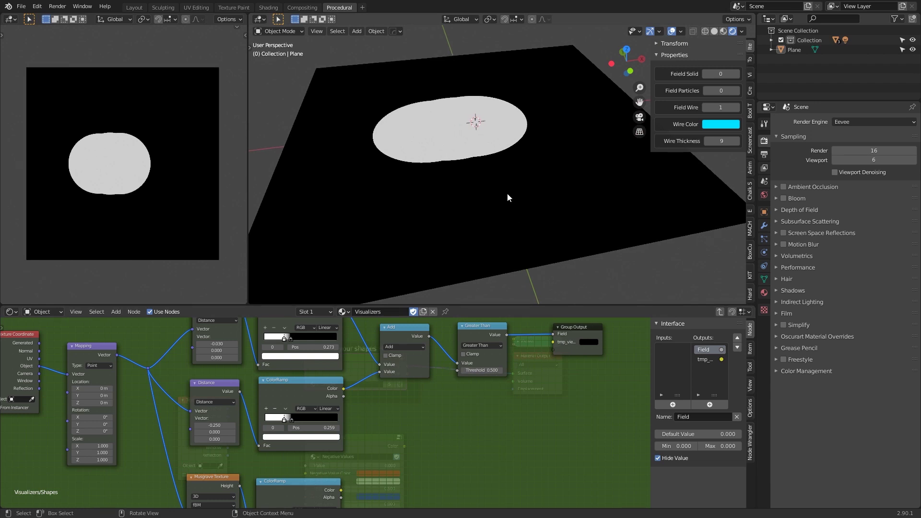
middle_click_drag(496, 156, 463, 120)
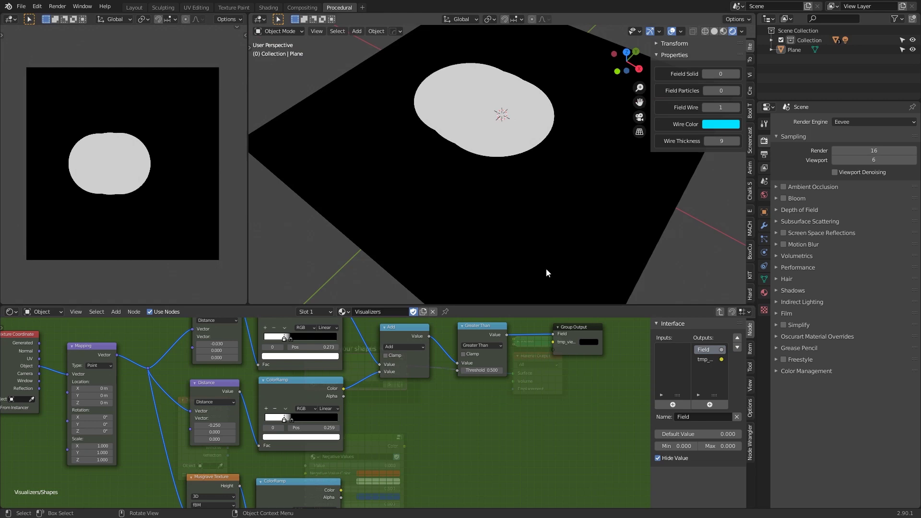
middle_click_drag(499, 171, 660, 142)
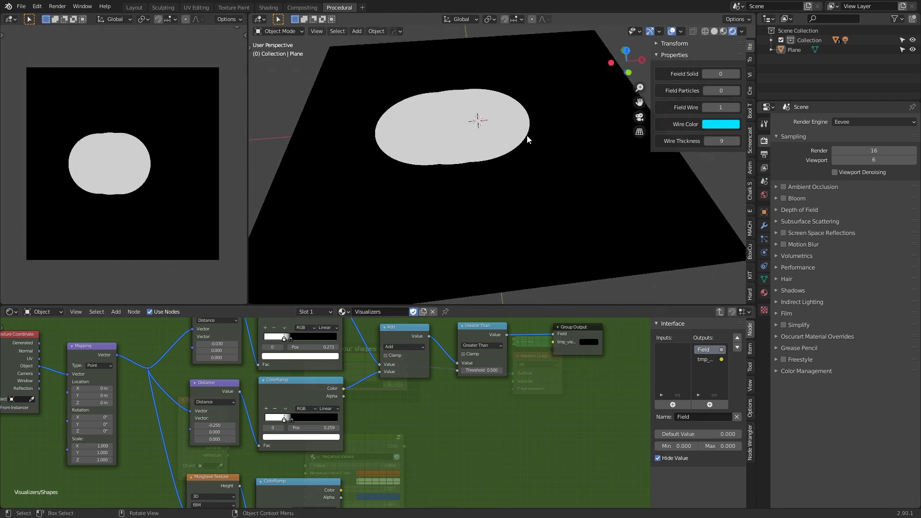
middle_click_drag(521, 144, 554, 178)
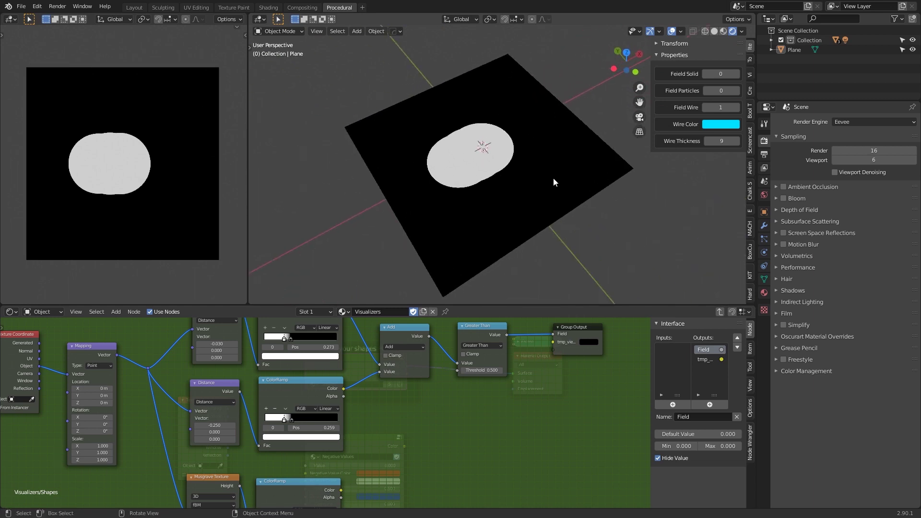
middle_click_drag(643, 126, 516, 292)
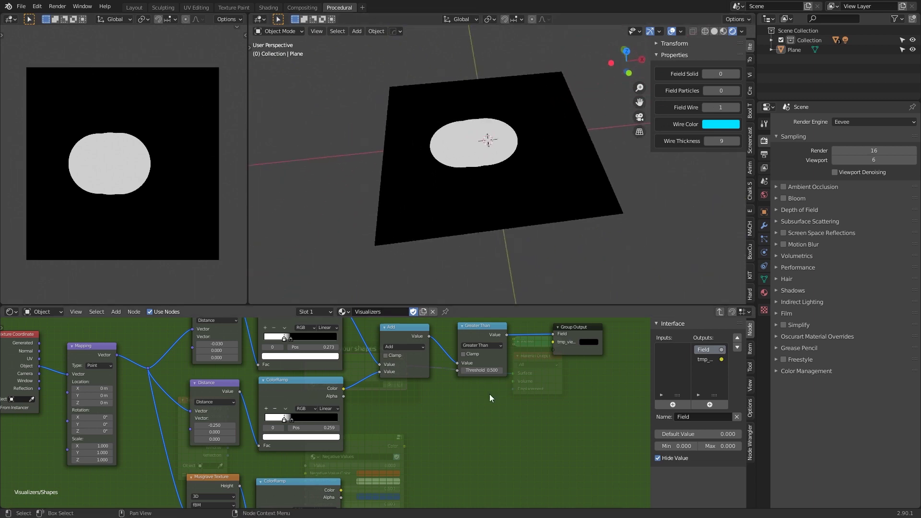
Step: Detach the Greater Than node from the chain, leaving Add linked directly to the Group Output, and place it below
scroll(480, 408, "down", 2)
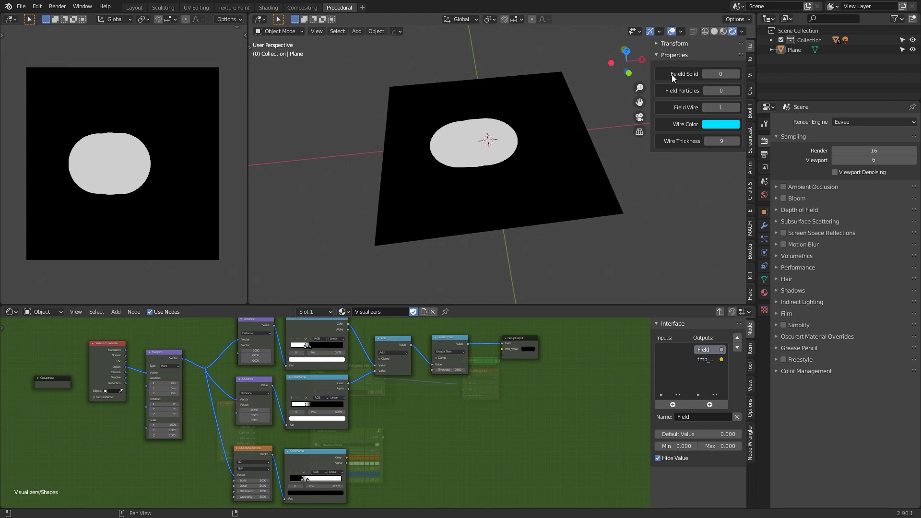
mouse_move(505, 191)
middle_mouse_down()
mouse_move(514, 163)
mouse_move(520, 186)
middle_mouse_up()
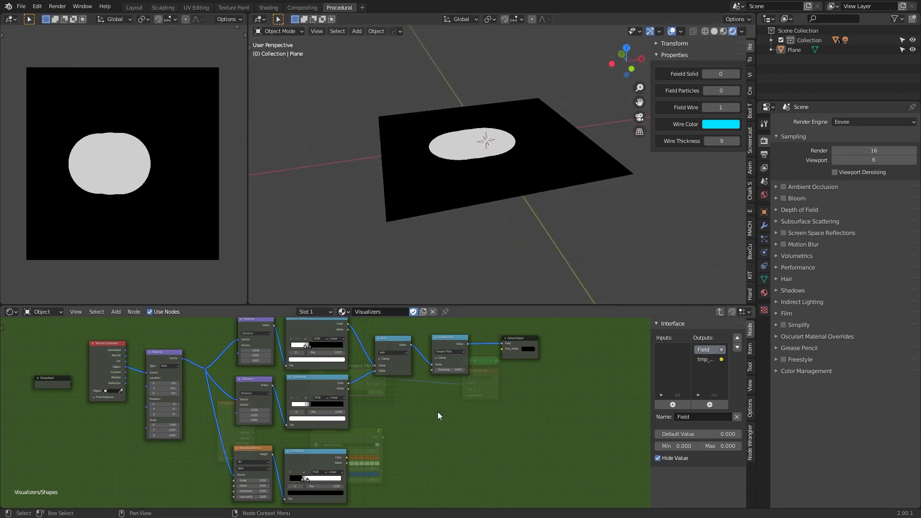
middle_click_drag(437, 412, 453, 399)
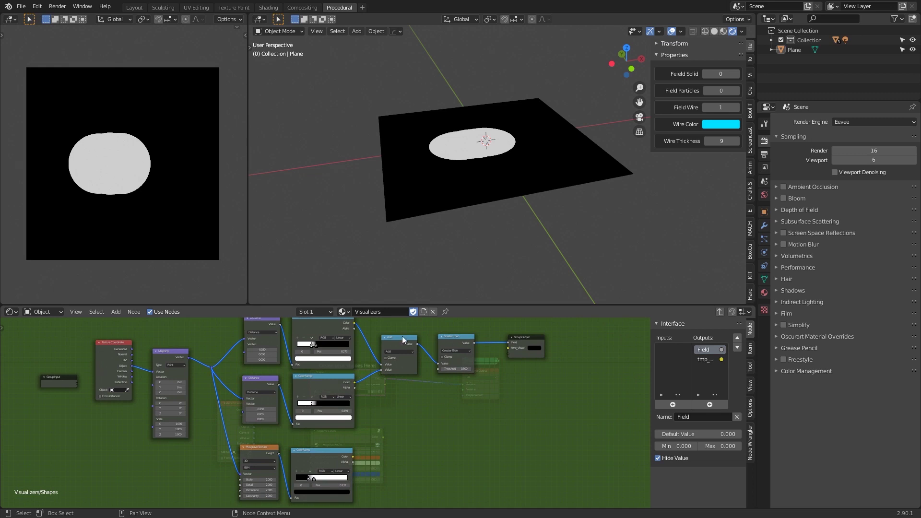
mouse_move(452, 342)
left_mouse_down()
mouse_move(435, 331)
mouse_move(453, 390)
left_mouse_up()
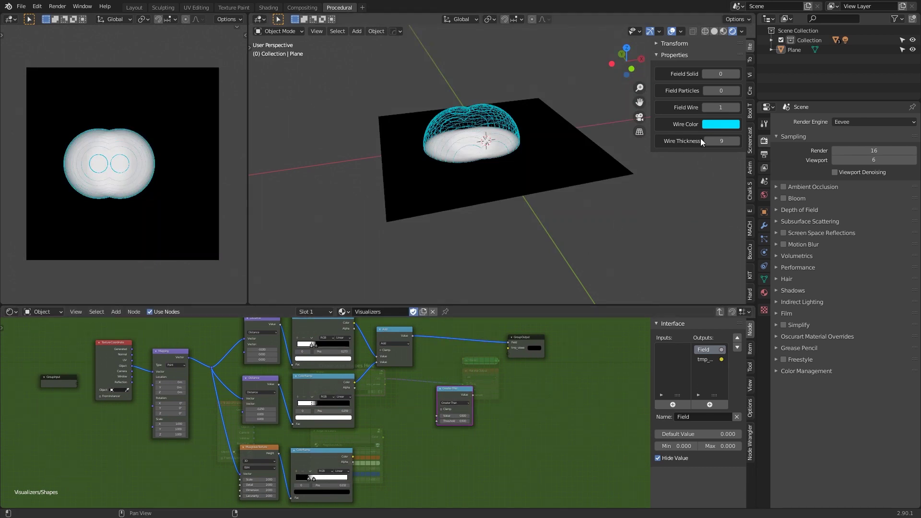
Step: Change the field's Wire Color to bright green and zoom in on the combined spheres
left_click(718, 125)
left_click(720, 144)
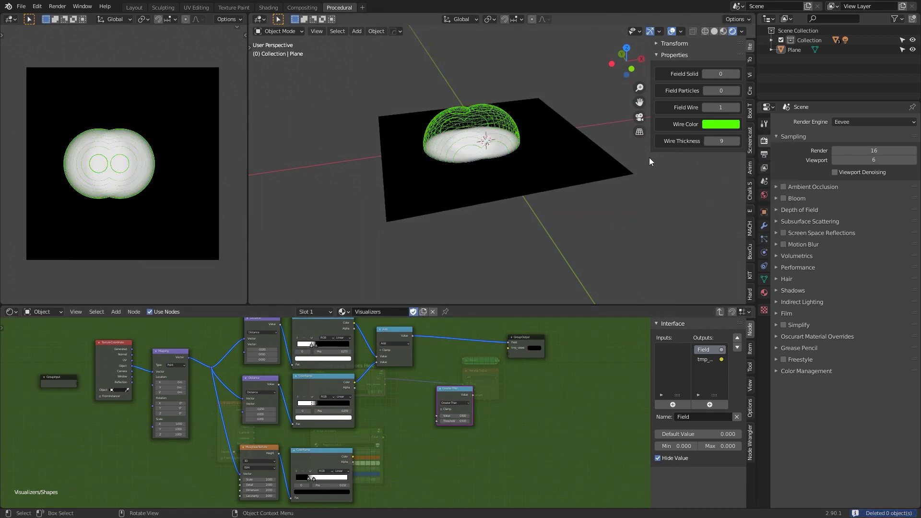
scroll(584, 154, "up", 2)
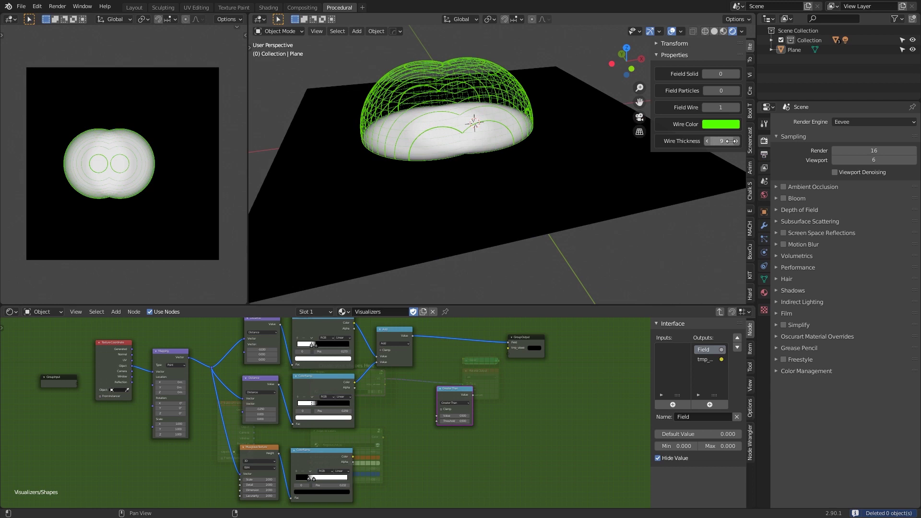
mouse_move(731, 141)
left_mouse_down()
mouse_move(717, 141)
mouse_move(732, 141)
left_mouse_up()
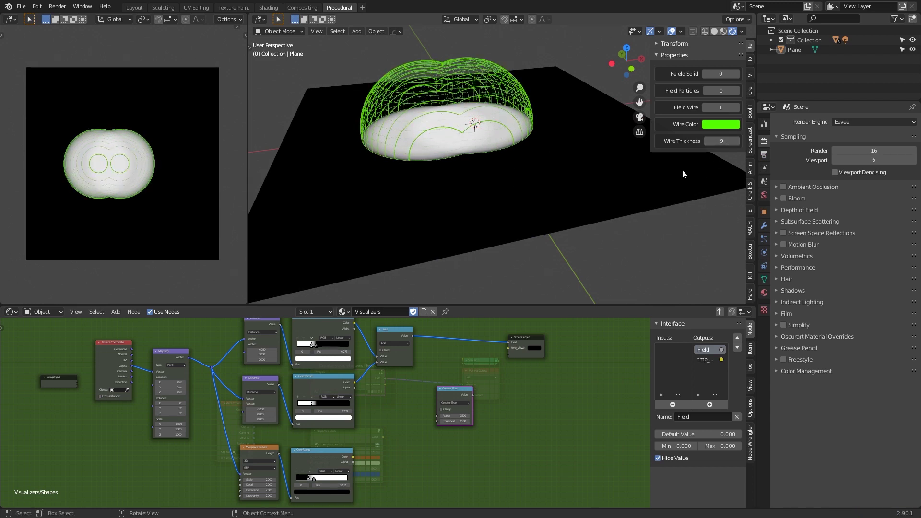
Step: Preview the upper ColorRamp node's output through the Group Output's tmp_viewer socket
scroll(448, 364, "down", 1)
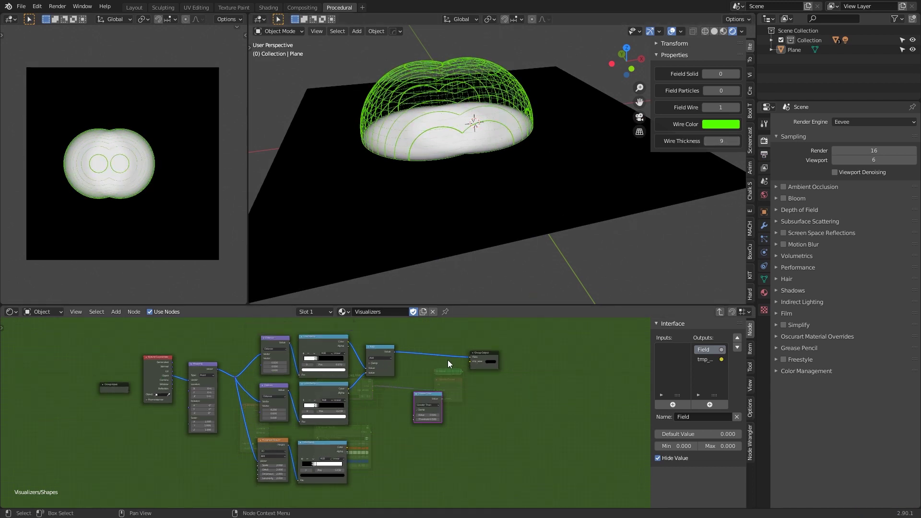
scroll(448, 359, "up", 1)
scroll(482, 394, "up", 1)
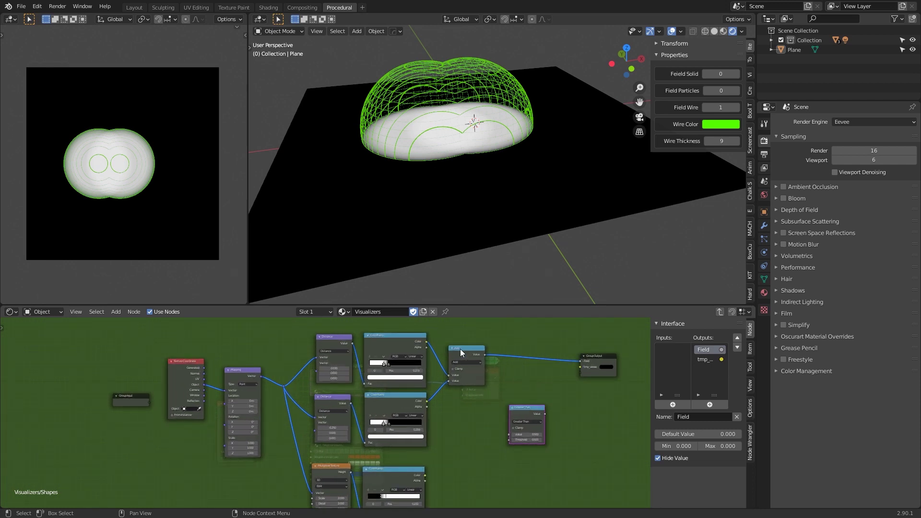
left_click_drag(466, 350, 462, 349)
middle_click_drag(513, 378, 511, 377)
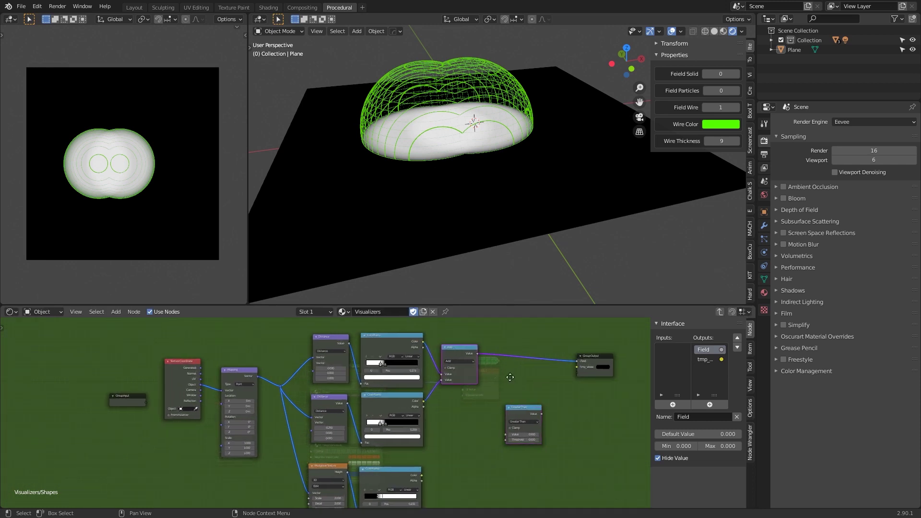
scroll(483, 394, "up", 1)
scroll(482, 394, "up", 1)
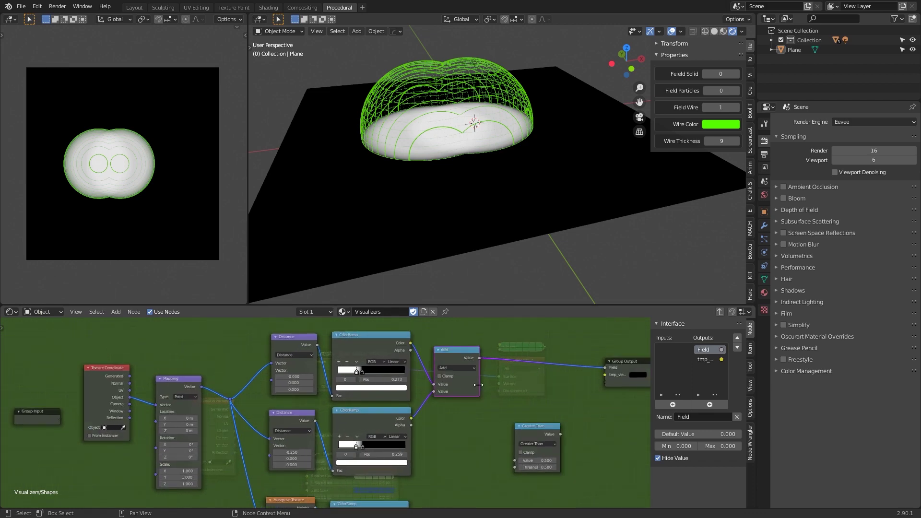
left_click(375, 343, "ctrl+shift")
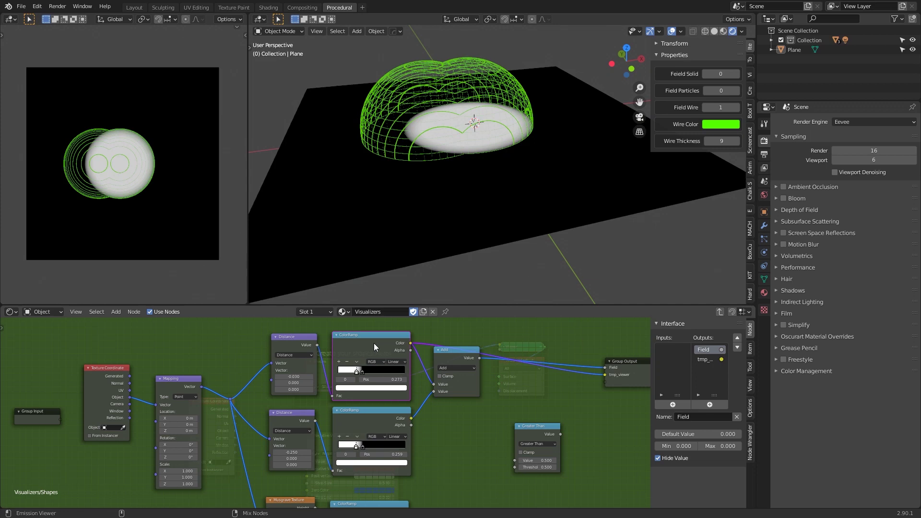
Step: Move the Add node slightly down and disconnect the ColorRamp link from the Group Output's tmp_viewer socket
middle_click_drag(520, 352, 481, 355)
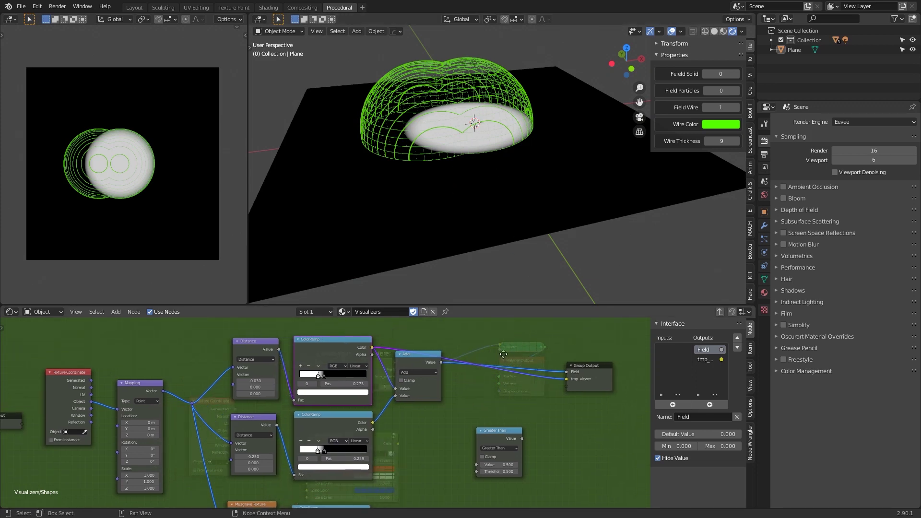
left_click(428, 371, "ctrl+shift")
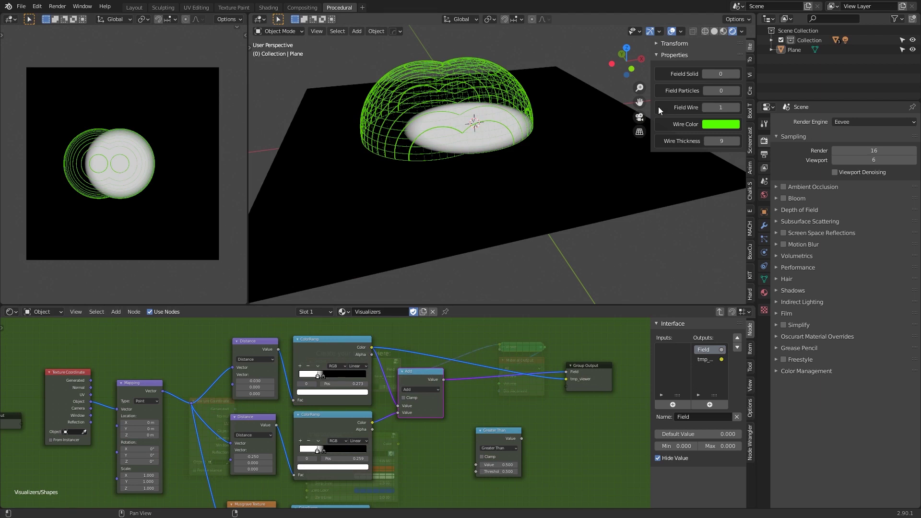
left_click(557, 368)
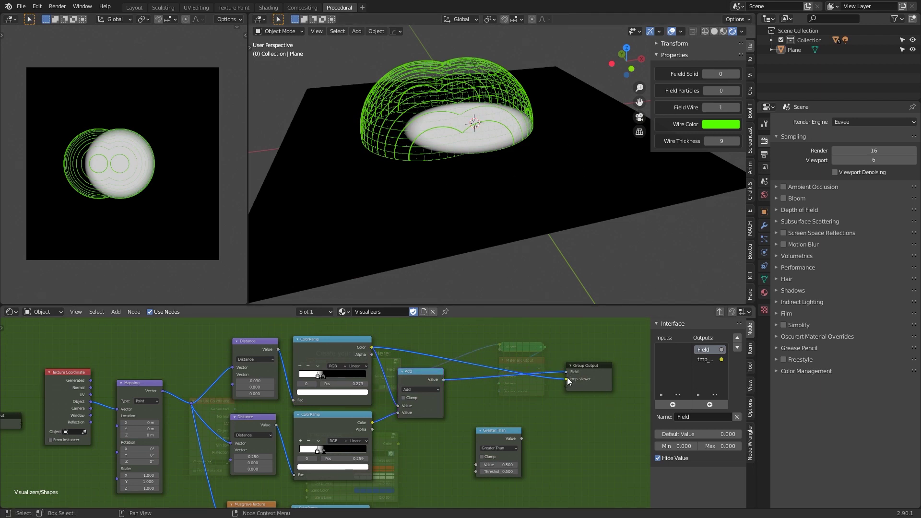
scroll(551, 396, "up", 5)
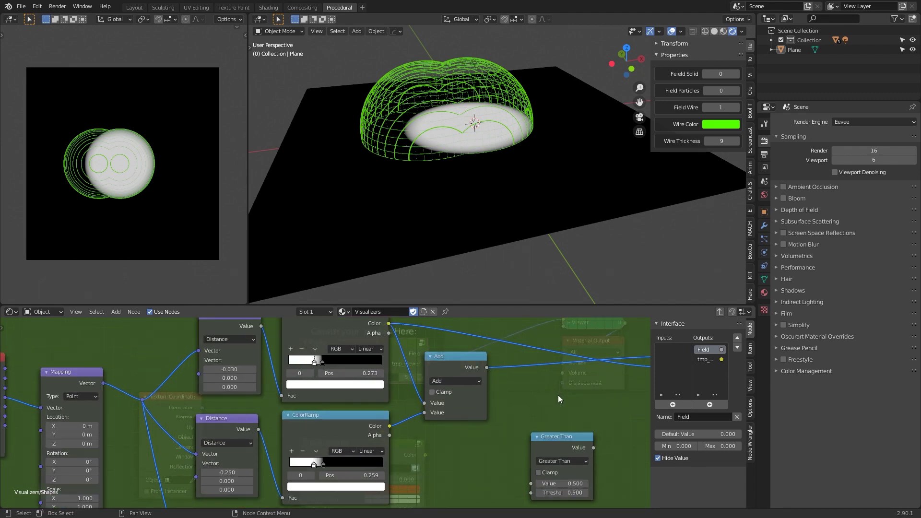
middle_click_drag(575, 390, 463, 405)
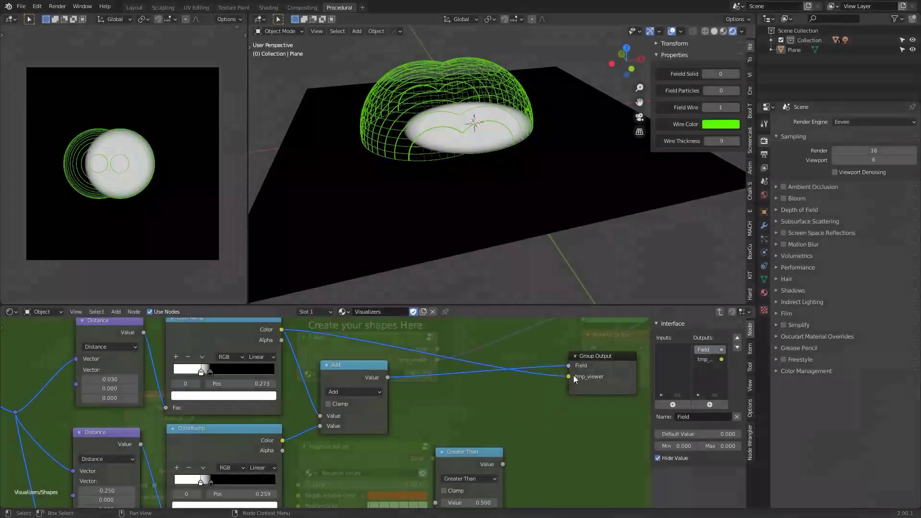
left_click_drag(570, 376, 480, 365)
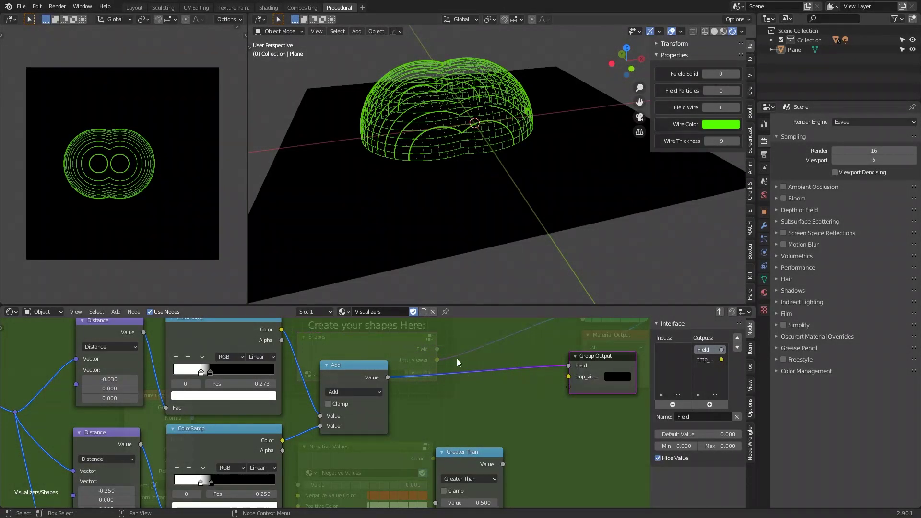
Step: Leave the Shapes group and connect its Field output to the Material Output's Surface
left_click(720, 312)
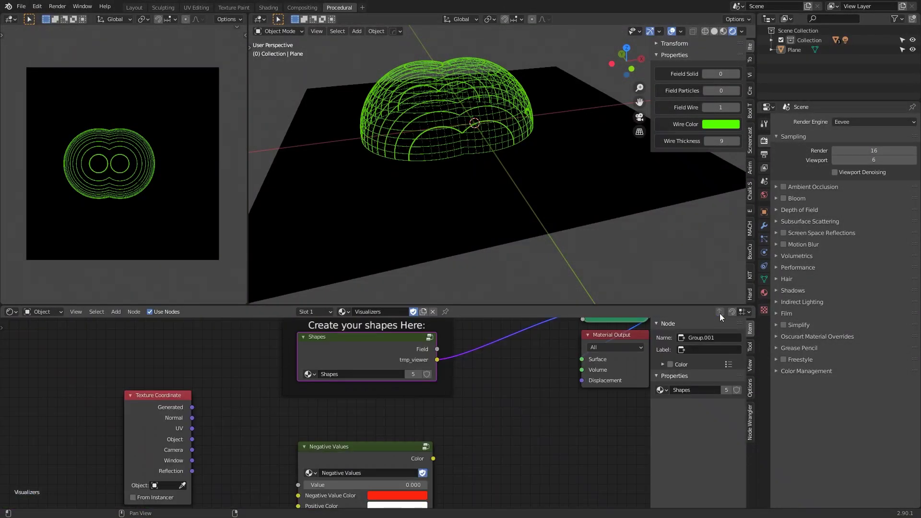
scroll(454, 382, "up", 3)
middle_click_drag(467, 381, 354, 431)
scroll(350, 427, "down", 1)
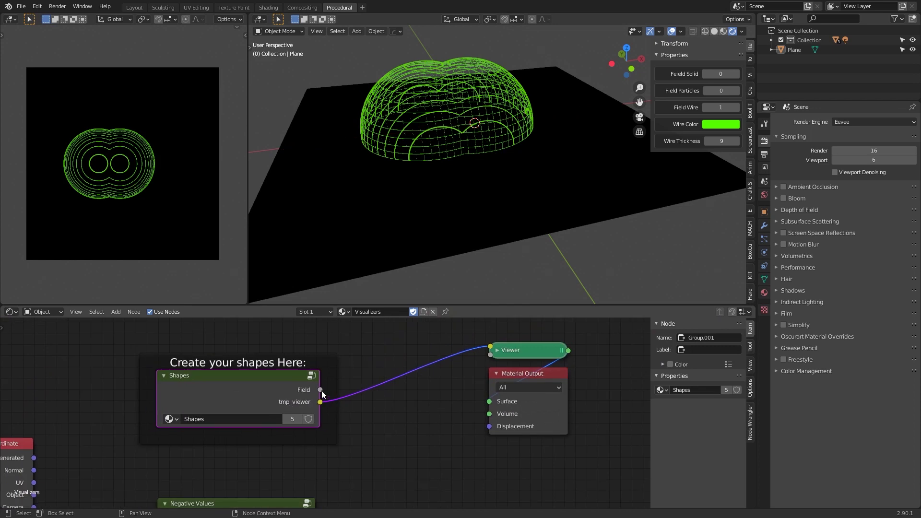
left_click_drag(322, 391, 490, 401)
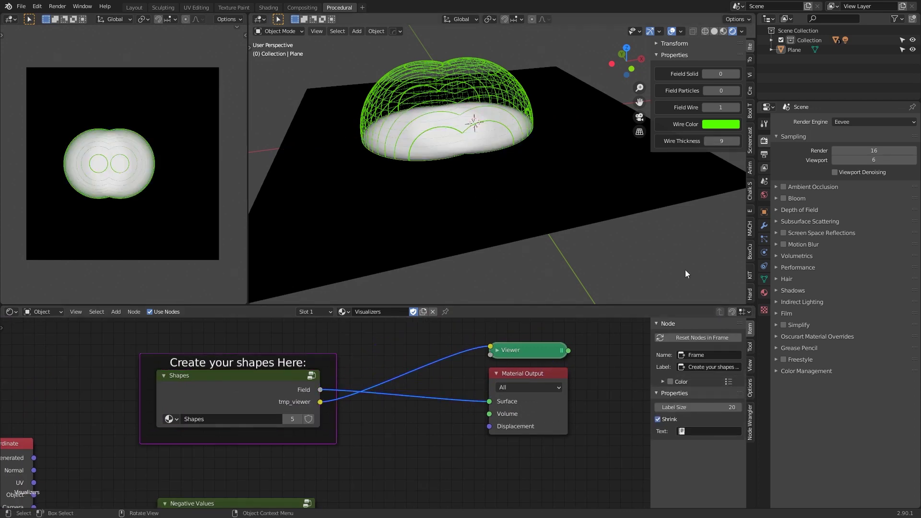
Step: Set Field Wire to 0 and Field Solid to 1 to display the noise field as solid shapes
middle_click_drag(504, 207, 525, 168)
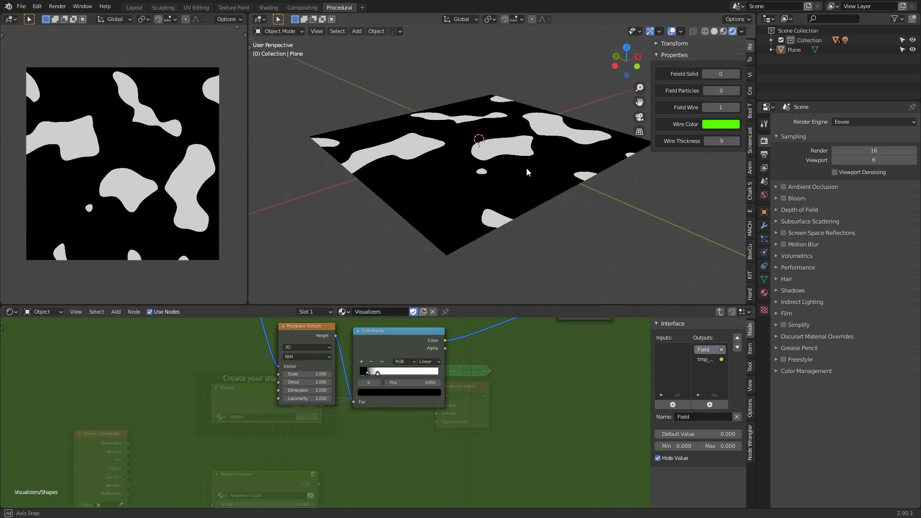
left_click(704, 109)
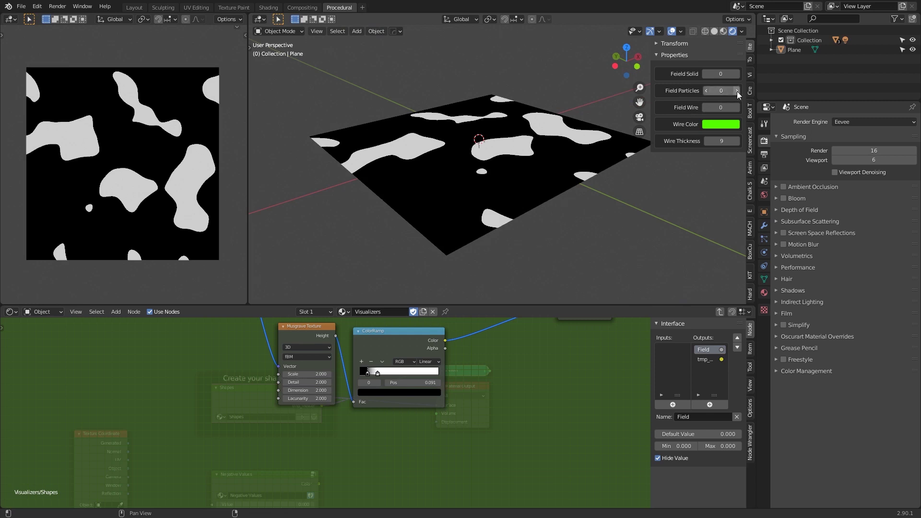
left_click(738, 72)
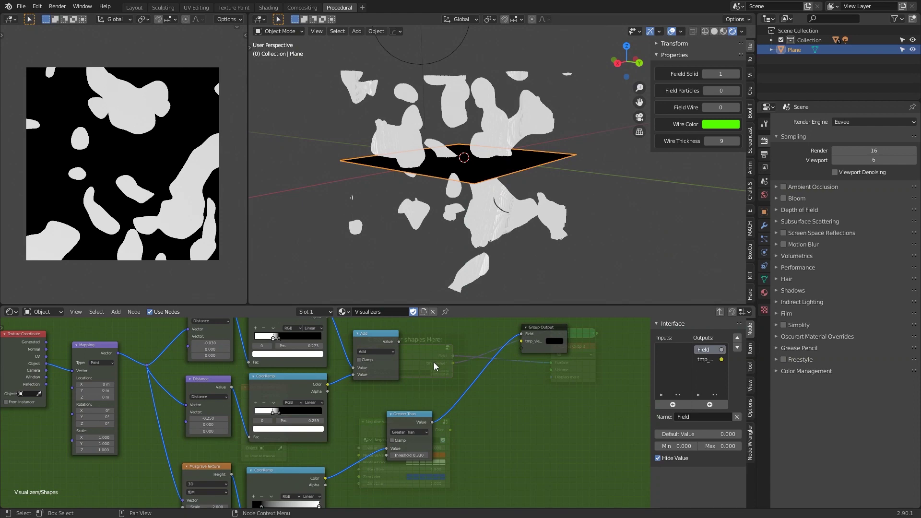
Step: Link the Add node's Value to the Group Output's Field and view the solid combined spheres
middle_click_drag(434, 362, 446, 369)
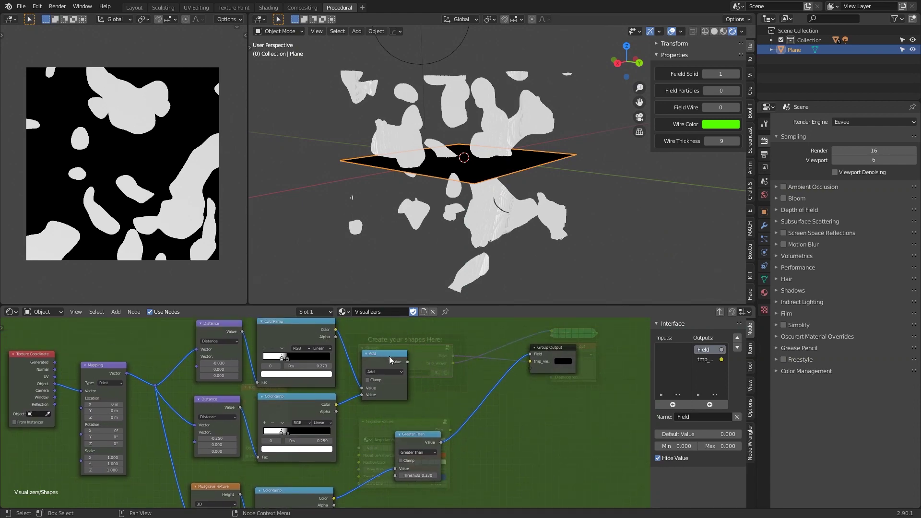
left_click_drag(390, 357, 530, 354)
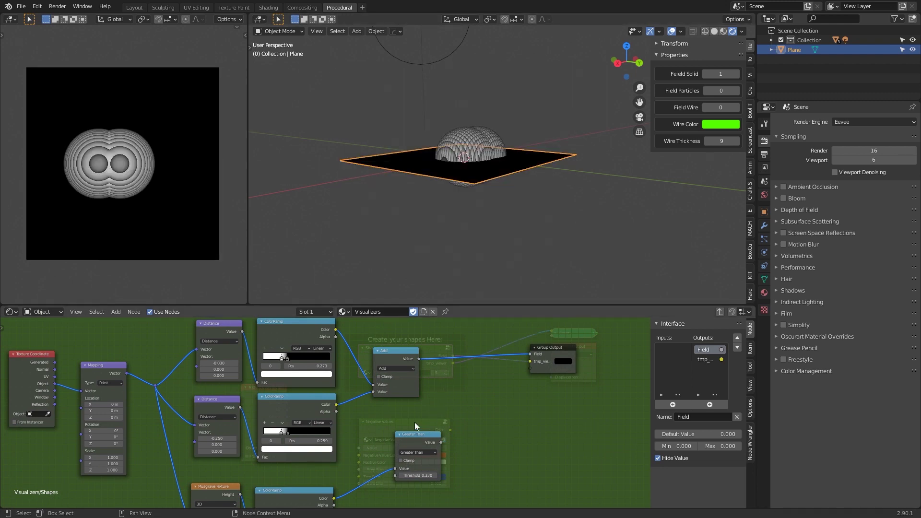
middle_click_drag(504, 192, 510, 210)
scroll(499, 223, "up", 3)
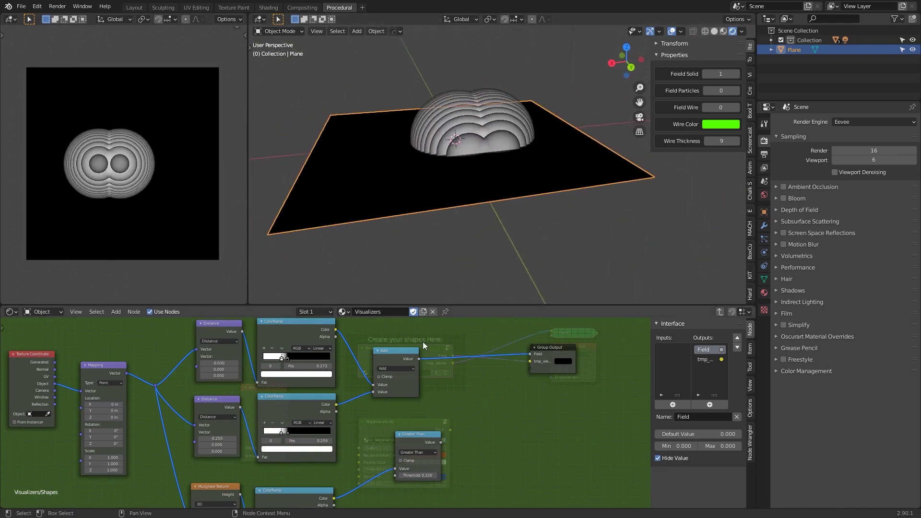
scroll(423, 342, "down", 2)
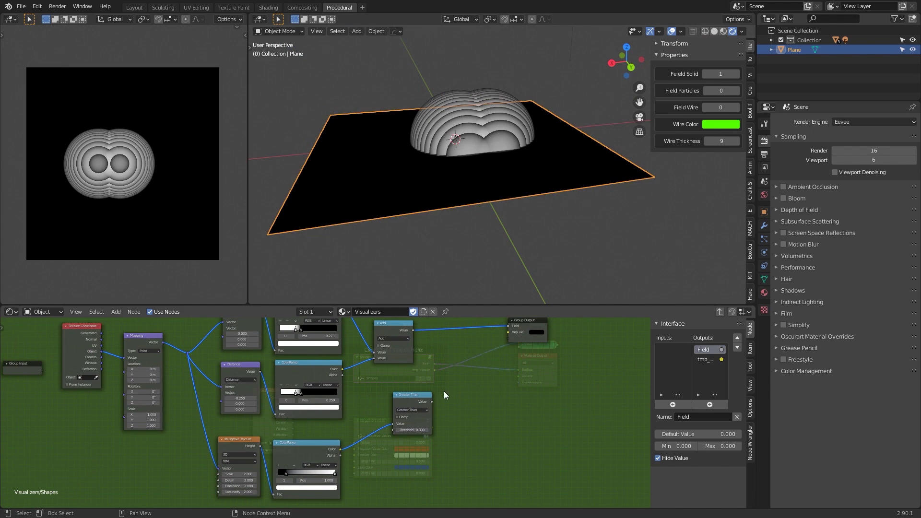
middle_click_drag(499, 185, 507, 240)
scroll(419, 367, "down", 1)
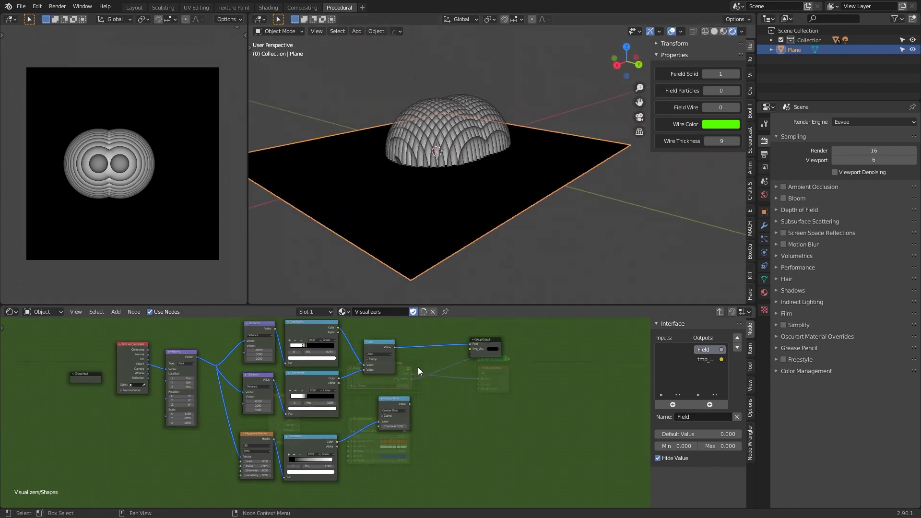
Step: Connect the Color output of the Musgrave Texture's ColorRamp to the Group Output's Field and view the noise volume
middle_click_drag(419, 367, 393, 410)
scroll(434, 410, "up", 3)
scroll(453, 383, "down", 3)
mouse_move(356, 447)
left_mouse_down()
mouse_move(429, 381)
mouse_move(488, 350)
left_mouse_up()
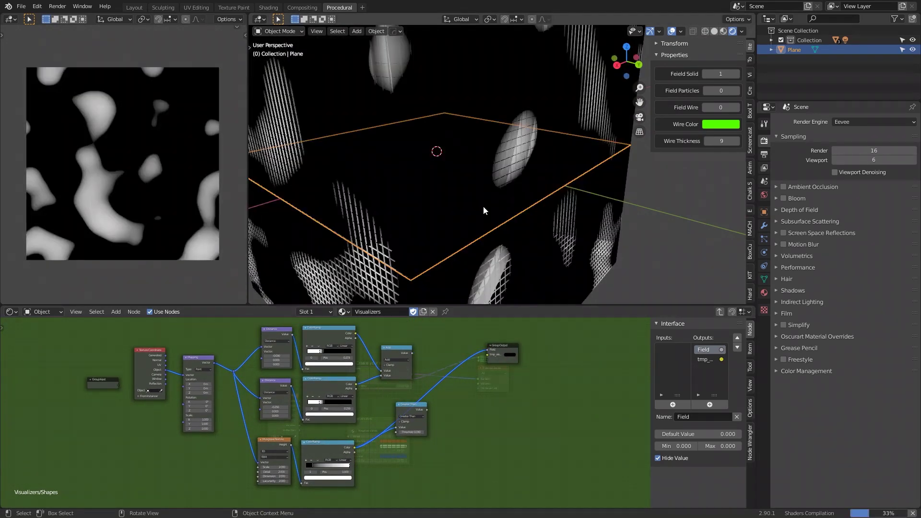
mouse_move(483, 206)
middle_mouse_down()
mouse_move(540, 209)
mouse_move(595, 235)
mouse_move(597, 208)
mouse_move(583, 186)
mouse_move(500, 160)
mouse_move(519, 141)
mouse_move(520, 174)
middle_mouse_up()
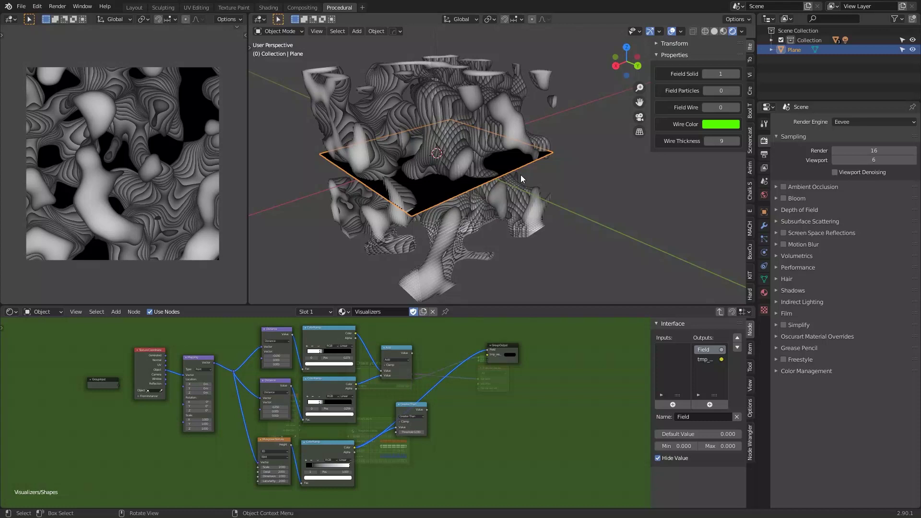
Step: Set Field Solid to 0 and Field Particles to 1, and inspect the noise volume as particles
left_click(705, 74)
left_click(737, 91)
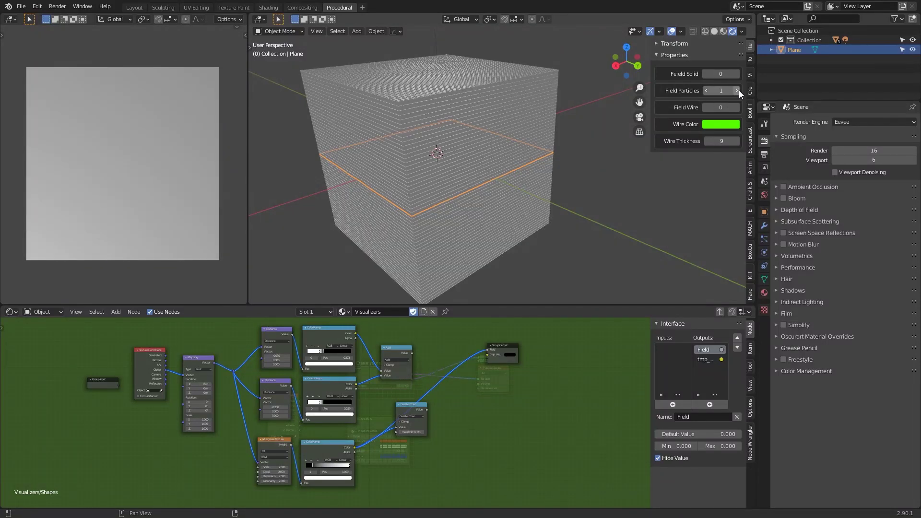
middle_click_drag(542, 231, 496, 179)
scroll(499, 225, "up", 4)
scroll(504, 228, "down", 3)
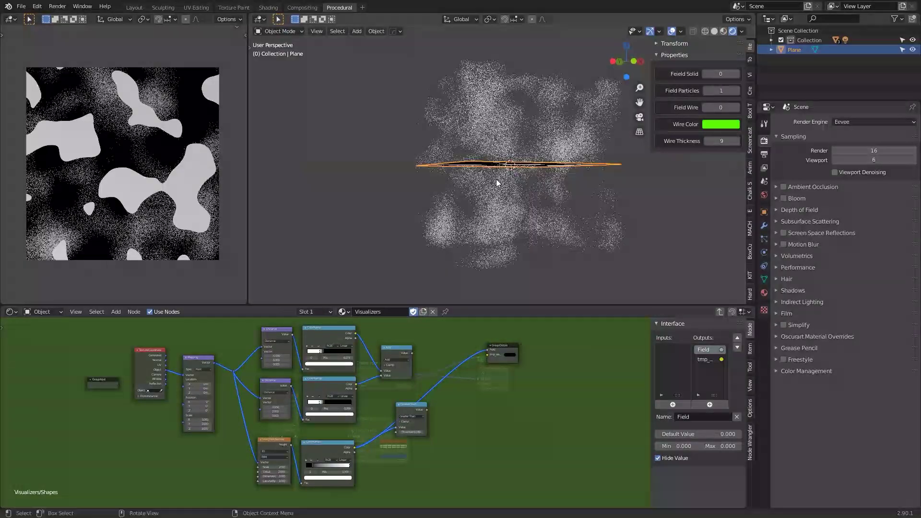
scroll(369, 343, "up", 1)
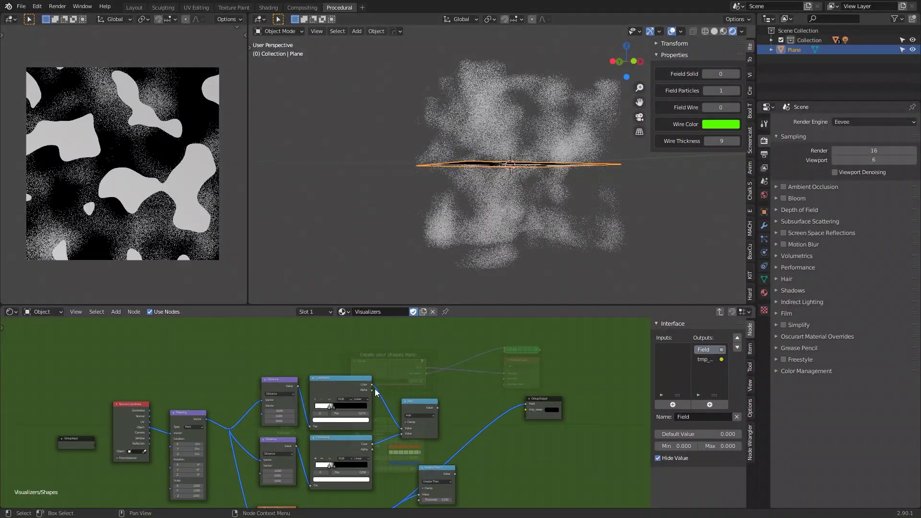
Step: Link the upper ColorRamp's Color directly to the Group Output's Field and view the single sphere as particles
left_click_drag(373, 385, 526, 405)
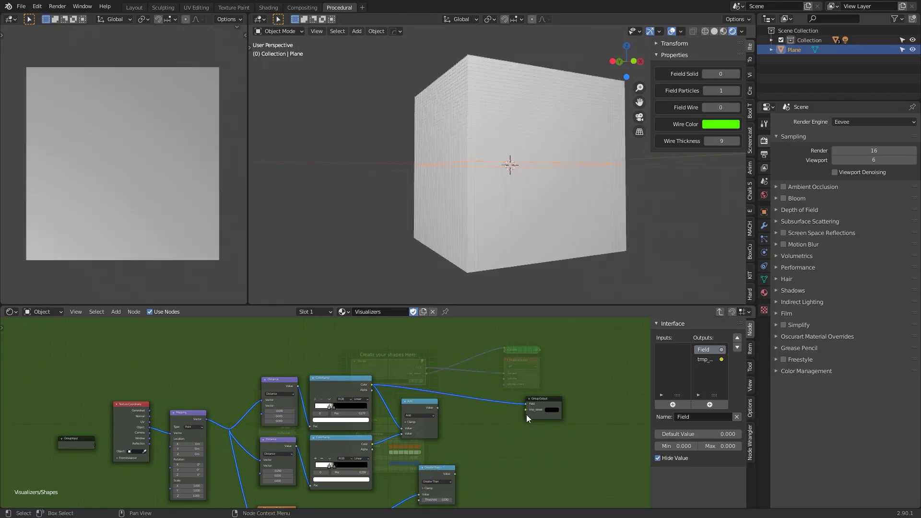
middle_click_drag(484, 189, 445, 216)
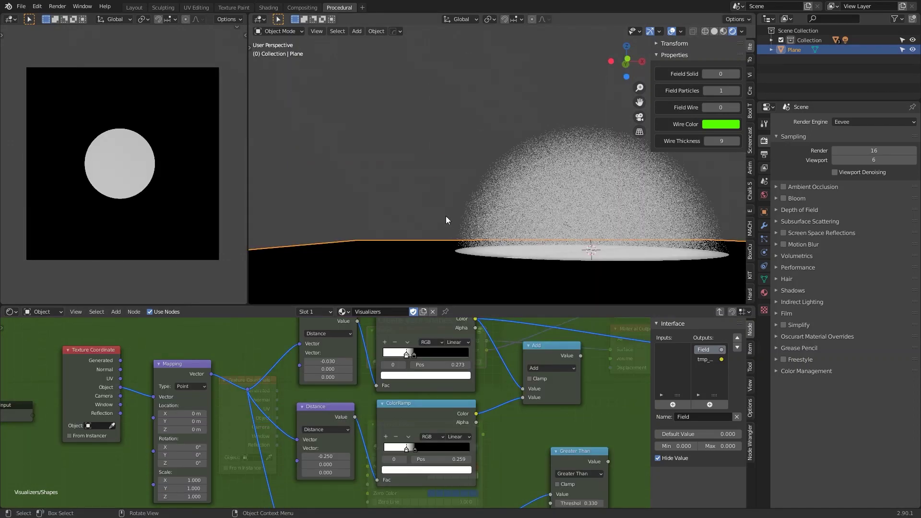
scroll(441, 359, "up", 1)
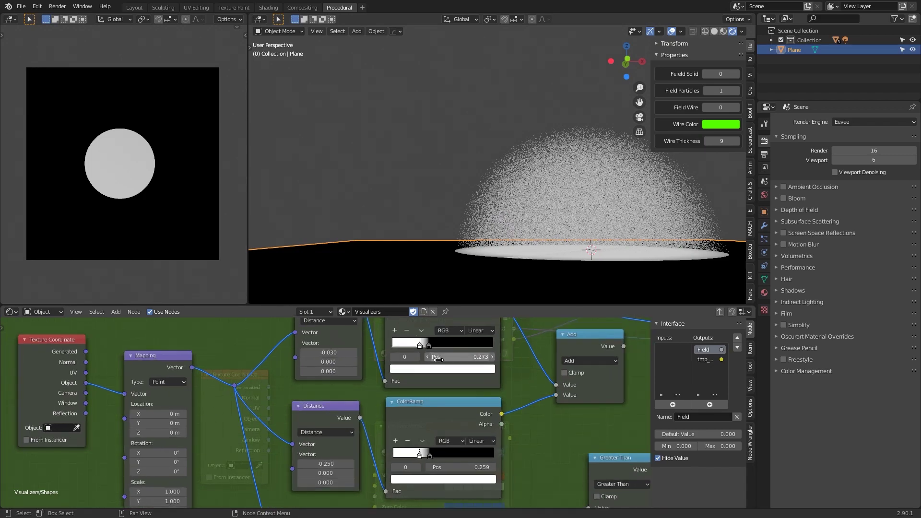
Step: Soften the sphere's falloff by moving the upper ColorRamp's black stop to about the middle and its white stop to position 0
mouse_move(428, 345)
left_mouse_down()
mouse_move(453, 345)
mouse_move(445, 346)
left_mouse_up()
left_click_drag(422, 346, 442, 346)
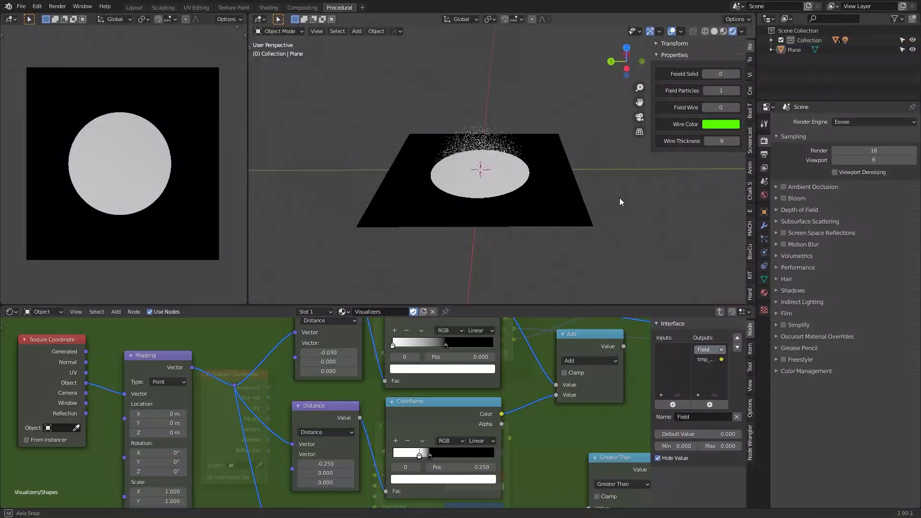
middle_click_drag(619, 197, 491, 162)
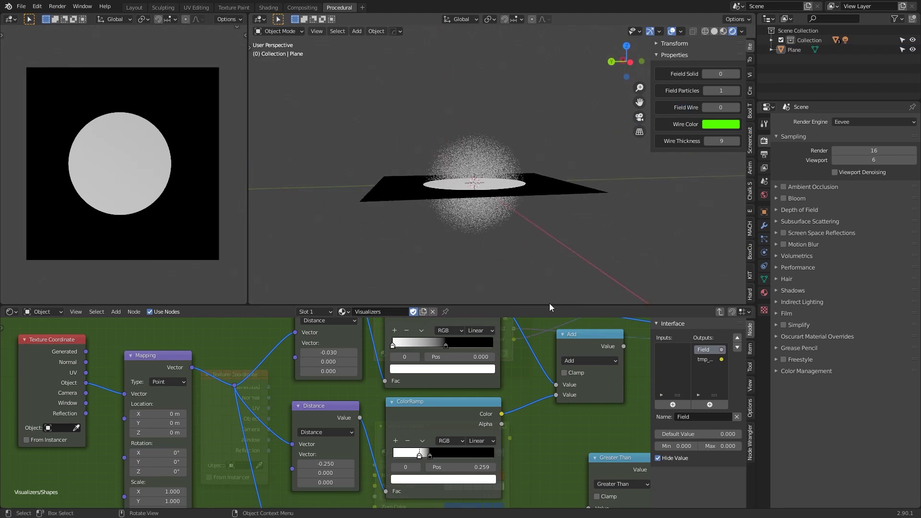
Step: Leave the Shapes group and return to the top-level Visualizers node tree
left_click(719, 312)
scroll(536, 380, "down", 2)
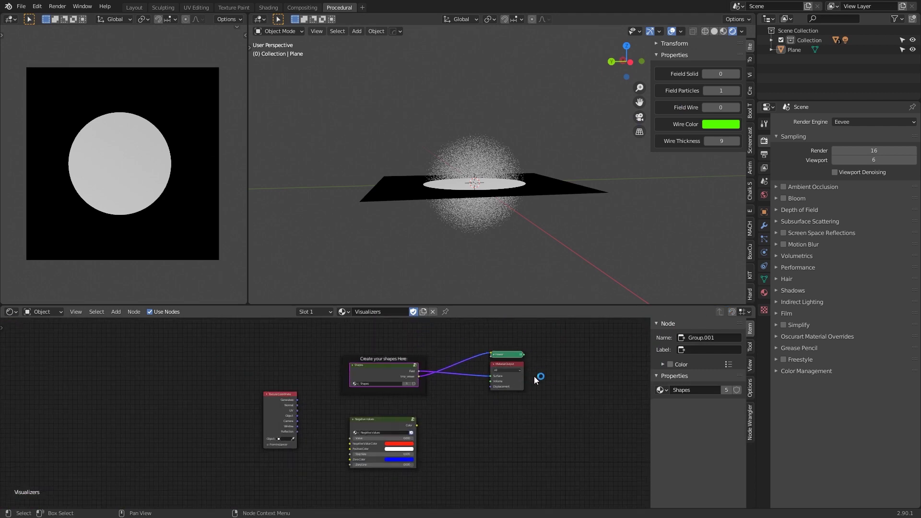
scroll(442, 407, "up", 2)
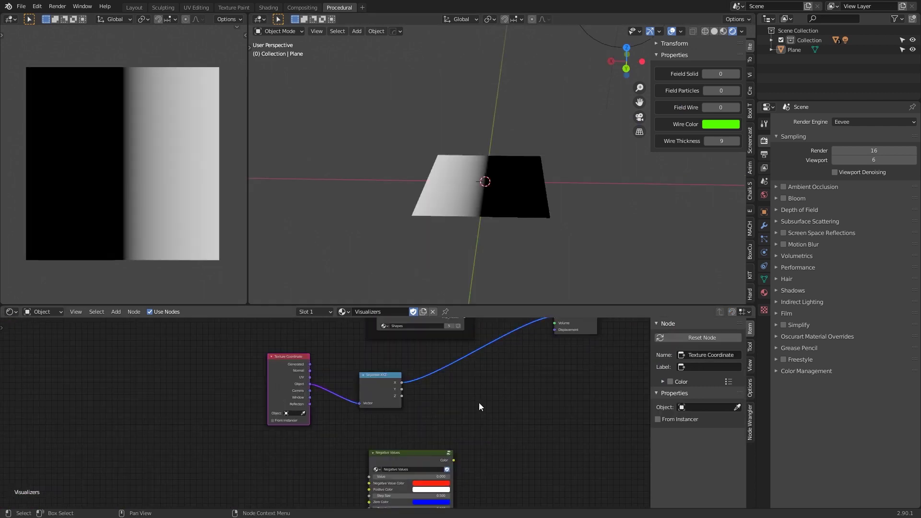
Step: Nudge the Material Output and move the Separate XYZ node closer to the Texture Coordinate node
middle_click_drag(479, 403, 422, 427)
left_click_drag(505, 330, 510, 329)
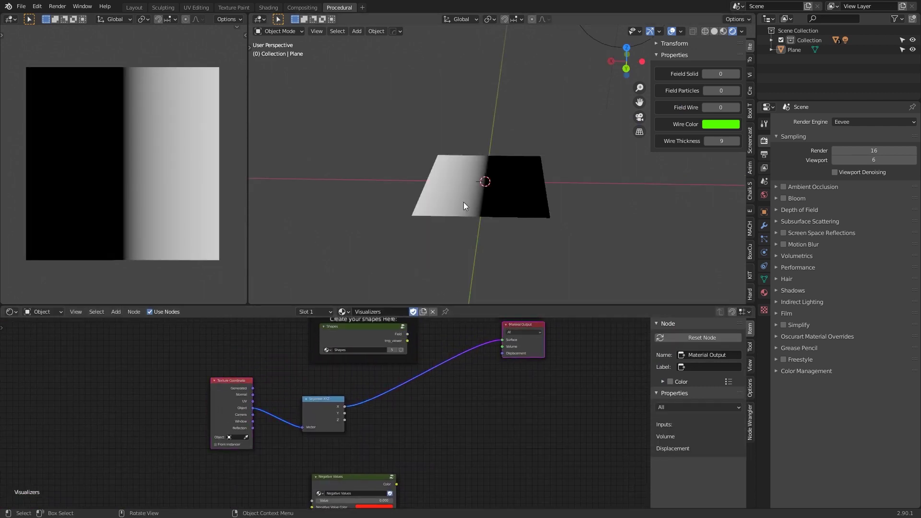
left_click_drag(323, 407, 317, 407)
middle_click_drag(367, 412, 384, 389)
scroll(329, 415, "up", 2)
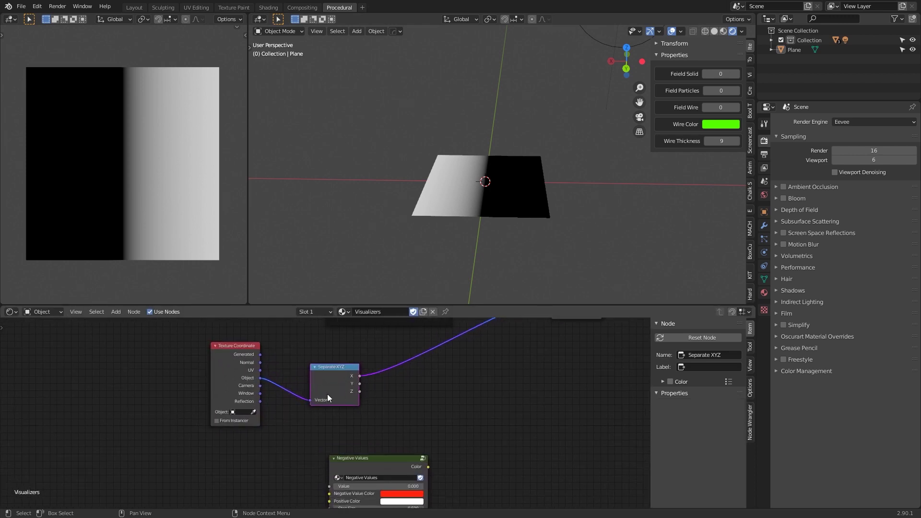
left_click_drag(329, 378, 310, 377)
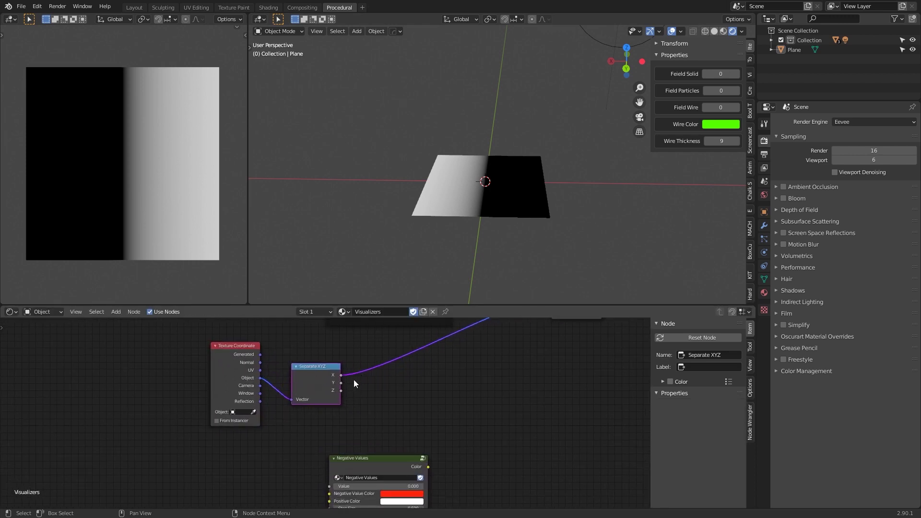
scroll(336, 387, "down", 1)
scroll(333, 387, "up", 2)
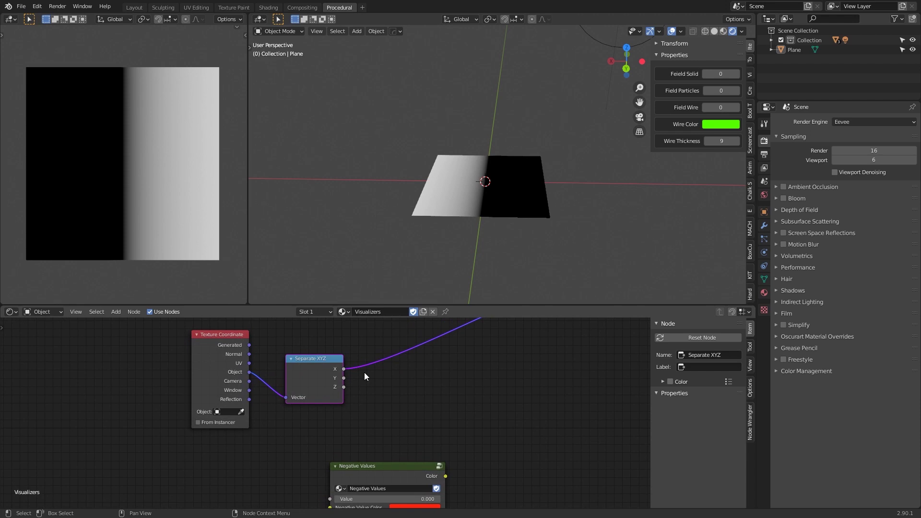
Step: Examine the Separate XYZ X gradient on the plane around its origin from several angles
scroll(432, 186, "up", 1)
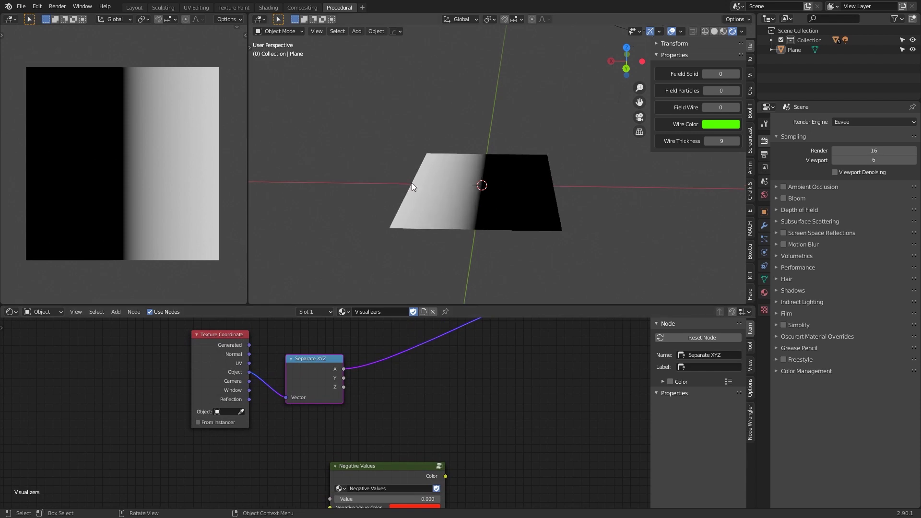
middle_click_drag(557, 227, 461, 160)
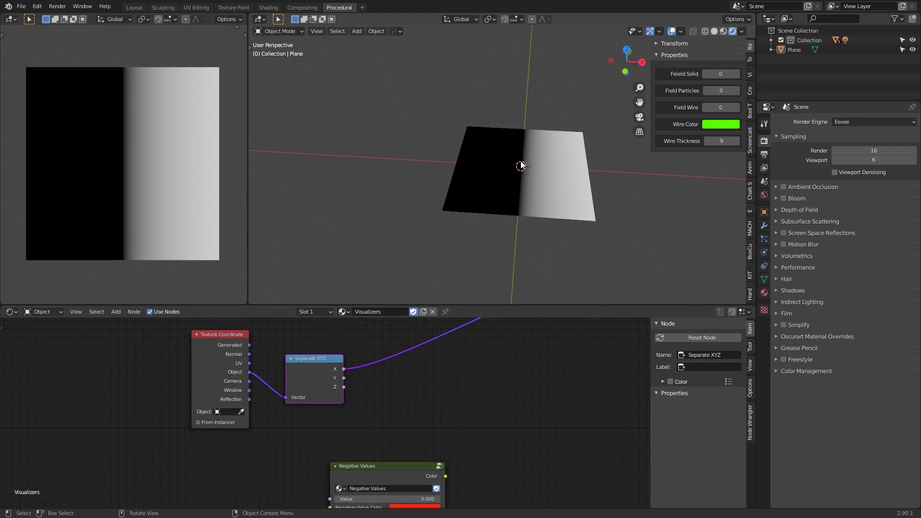
middle_click_drag(517, 212, 522, 208)
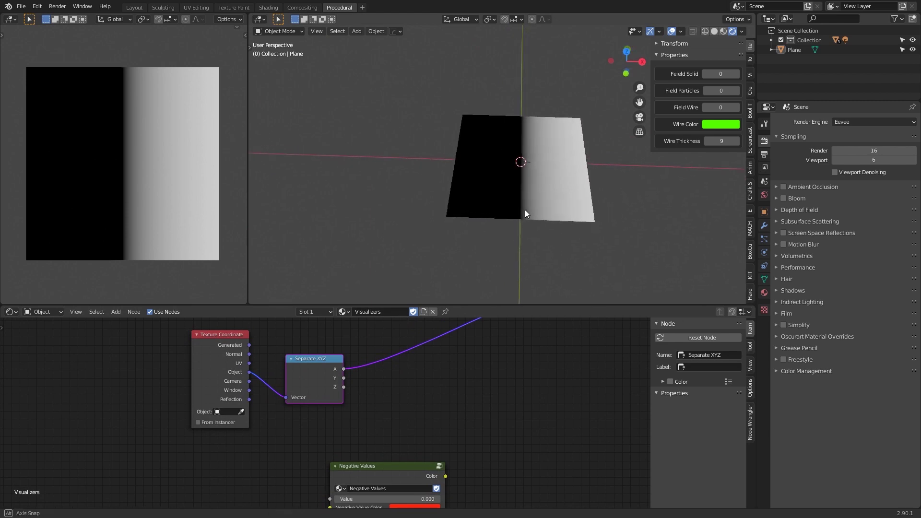
middle_click_drag(525, 210, 527, 219)
mouse_move(548, 190)
middle_mouse_down("shift")
mouse_move(520, 200)
mouse_move(545, 189)
mouse_move(535, 194)
middle_mouse_up("shift")
scroll(526, 205, "up", 2)
scroll(531, 194, "down", 2)
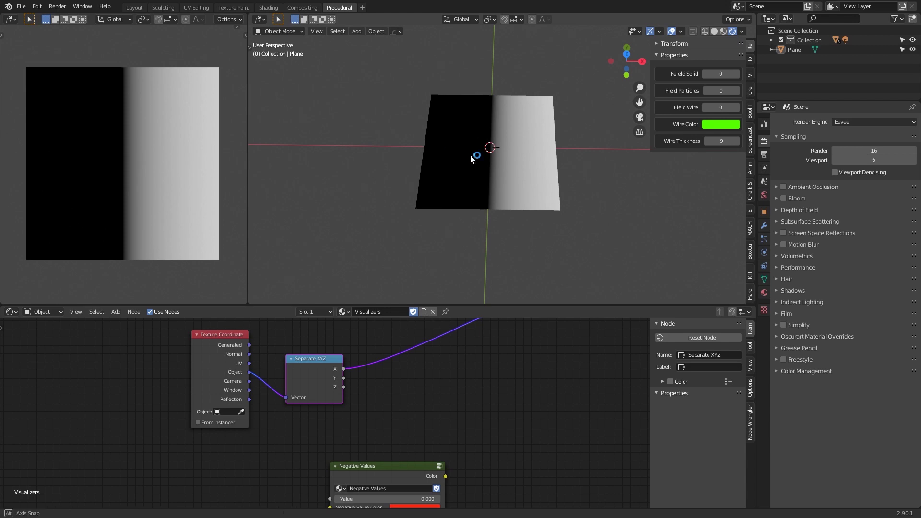
middle_click_drag(470, 155, 482, 139)
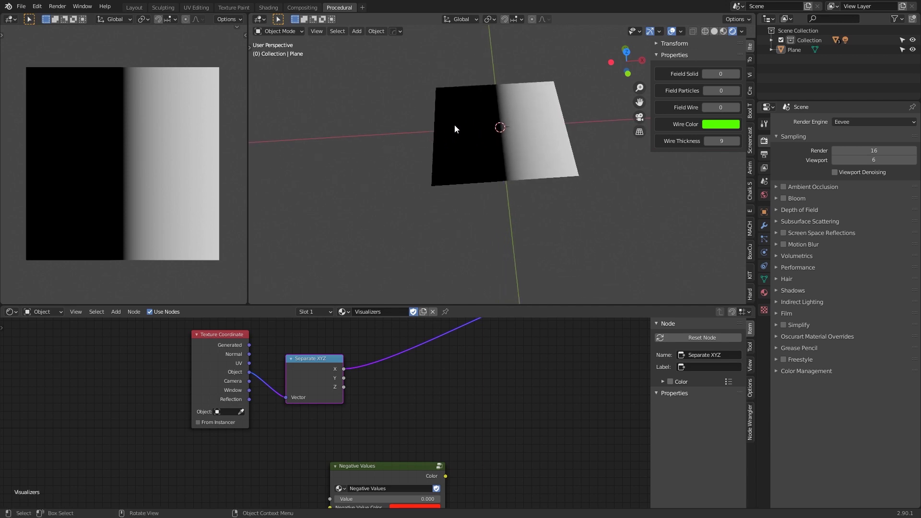
mouse_move(542, 171)
middle_mouse_down()
mouse_move(523, 169)
mouse_move(506, 148)
mouse_move(532, 165)
middle_mouse_up()
scroll(521, 169, "up", 2)
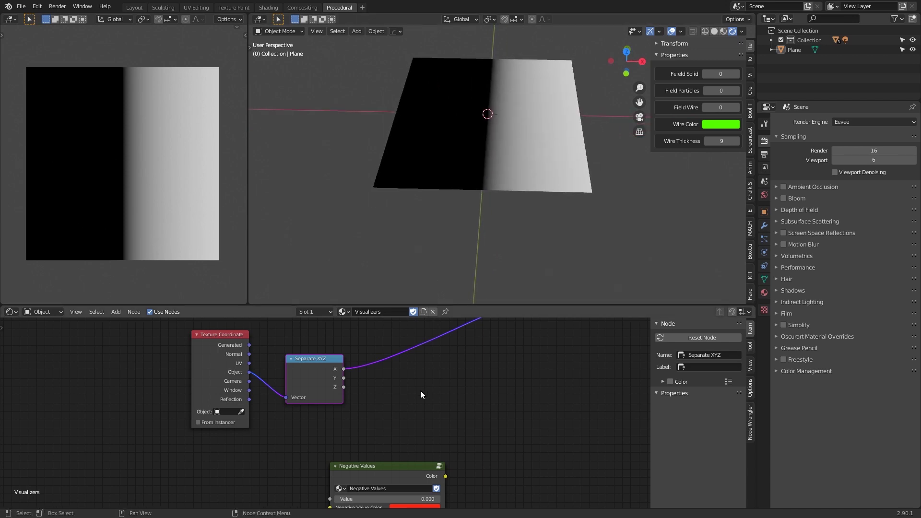
Step: Move the Negative Values group node up beside the Separate XYZ node
middle_click_drag(412, 434, 406, 397)
scroll(401, 405, "down", 1)
left_click_drag(391, 426, 420, 342)
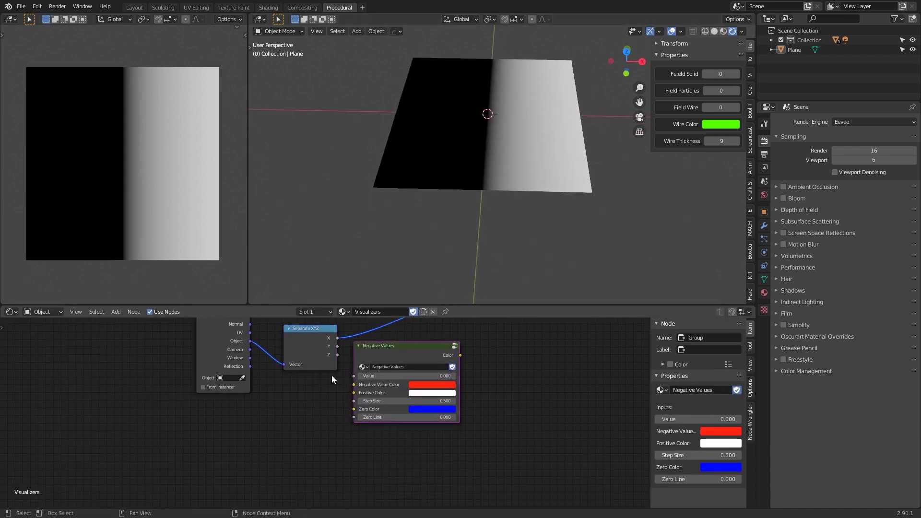
middle_click_drag(332, 375, 308, 436)
middle_click_drag(471, 369, 501, 370)
left_click_drag(426, 407, 458, 394)
Step: Set the Negative Values node's Step Size to 0
left_click(471, 450)
type("0")
key("Tab")
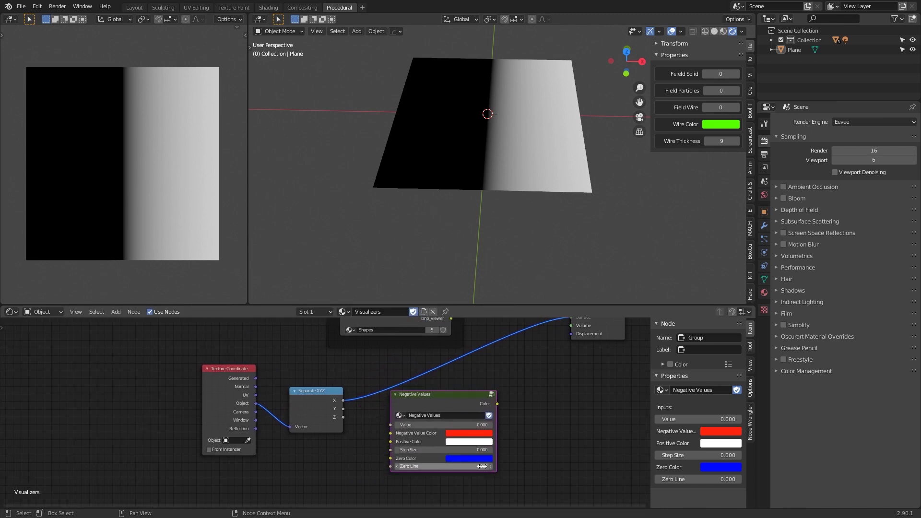
Step: Link Separate XYZ's X to the Negative Values node's Value and its Color to the Material Output's Surface
key("Return")
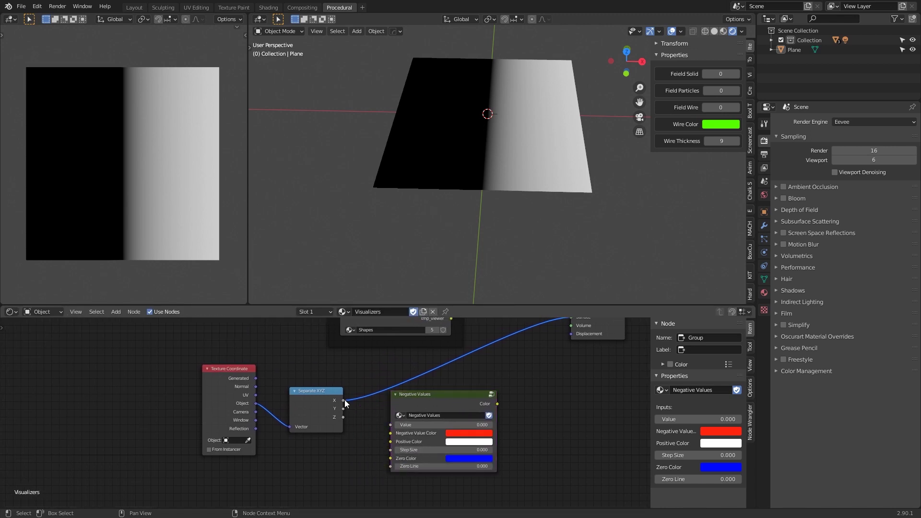
left_click_drag(344, 400, 391, 425)
middle_click_drag(536, 387, 443, 442)
left_click_drag(425, 446, 496, 360)
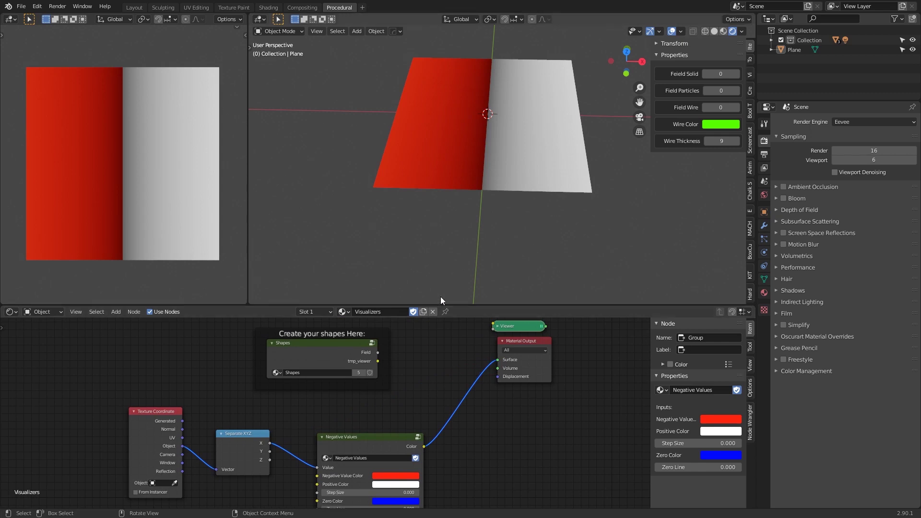
Step: Set the Negative Values node's Zero Line to 0.010
middle_click_drag(480, 230, 483, 214)
middle_click_drag(432, 404, 446, 334)
middle_click_drag(402, 140, 476, 171)
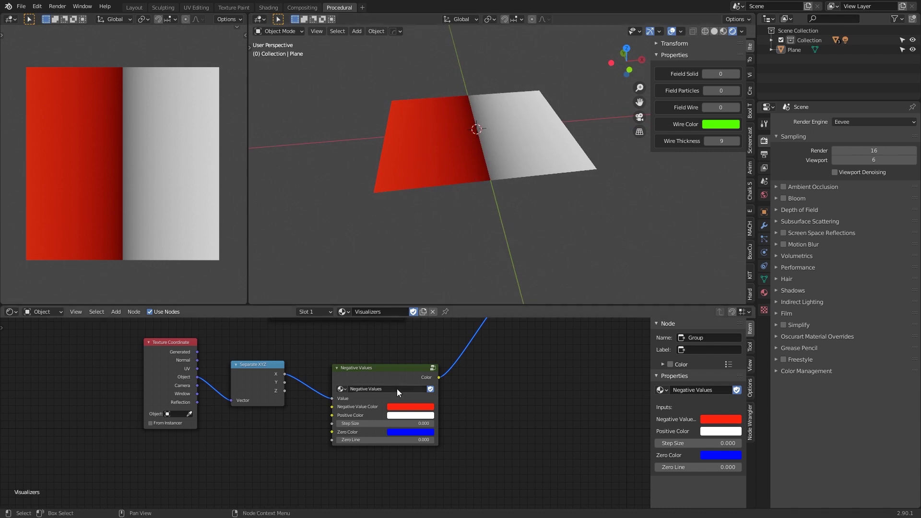
mouse_move(493, 395)
middle_mouse_down()
mouse_move(503, 366)
mouse_move(499, 382)
middle_mouse_up()
middle_click_drag(511, 227, 490, 251)
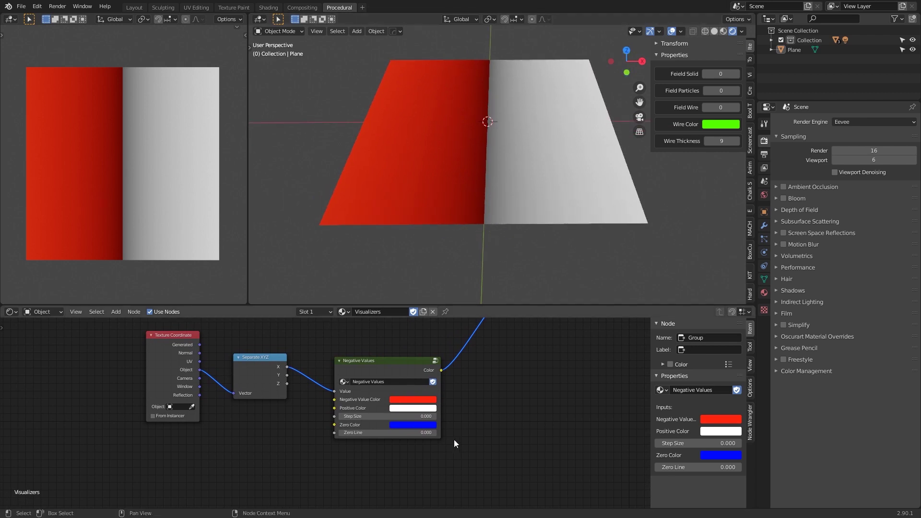
scroll(454, 439, "up", 2)
middle_click_drag(454, 439, 444, 393)
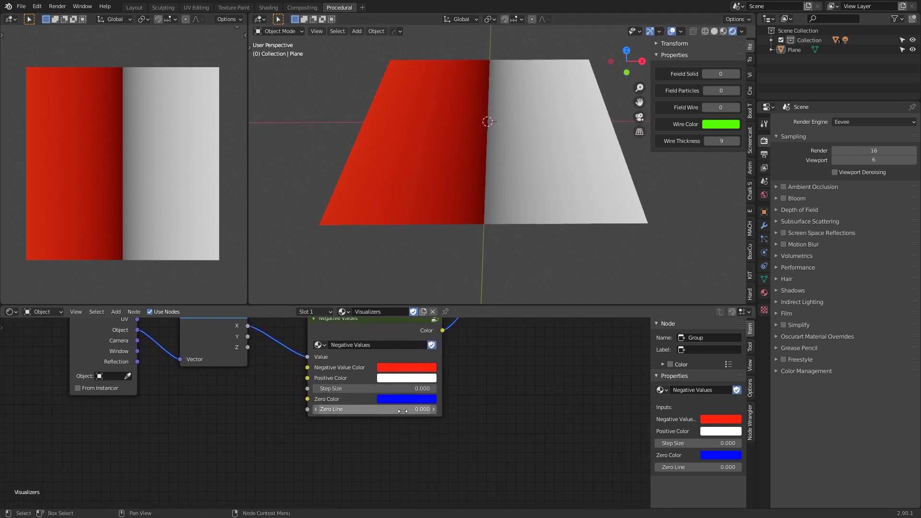
scroll(361, 424, "up", 2)
left_click_drag(378, 411, 383, 411)
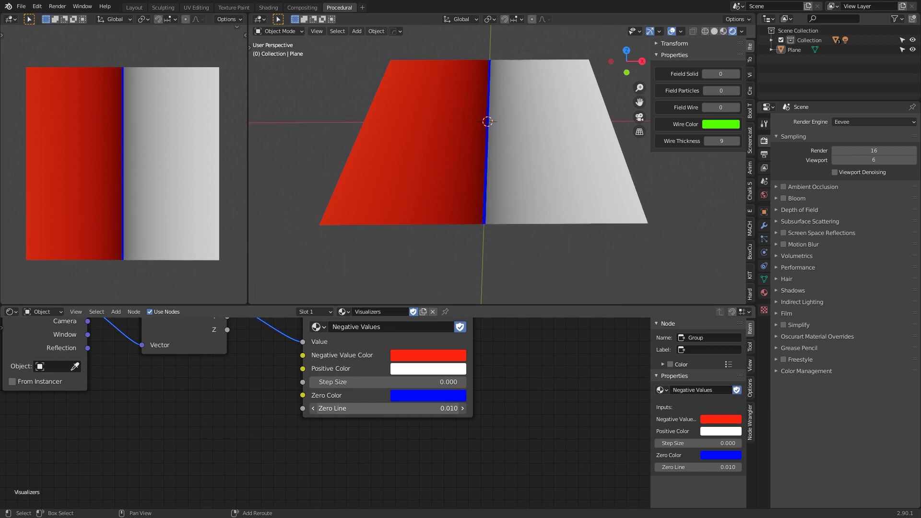
middle_click_drag(489, 210, 462, 215)
middle_click_drag(485, 172, 508, 178)
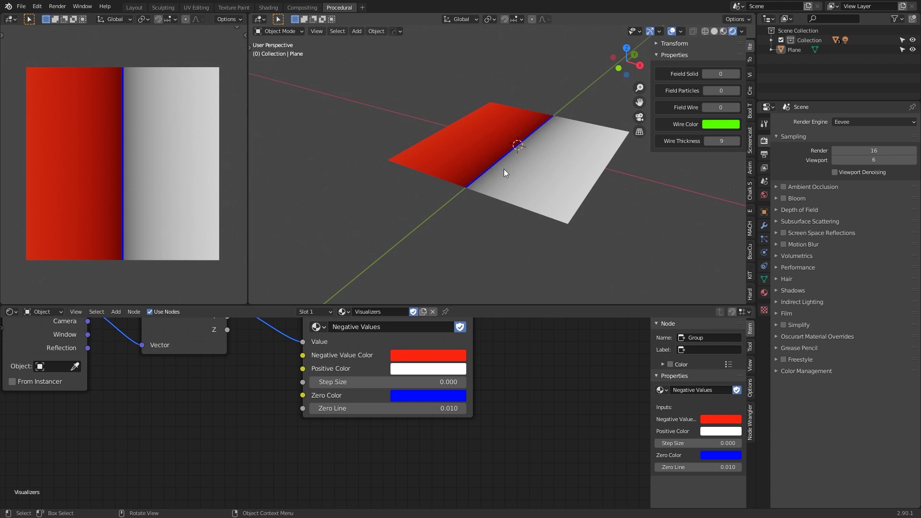
mouse_move(384, 408)
left_mouse_down()
mouse_move(403, 408)
mouse_move(384, 408)
left_mouse_up()
Step: Move the Texture Coordinate and Separate XYZ nodes together farther away from the Negative Values node
middle_click_drag(482, 220, 495, 234)
scroll(479, 222, "up", 3)
scroll(503, 364, "down", 1)
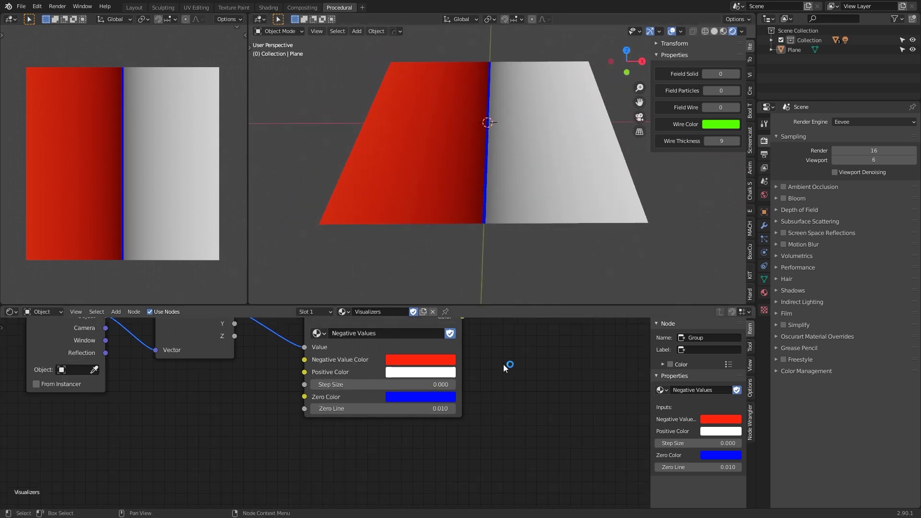
scroll(503, 364, "down", 4)
middle_click_drag(503, 365, 570, 399)
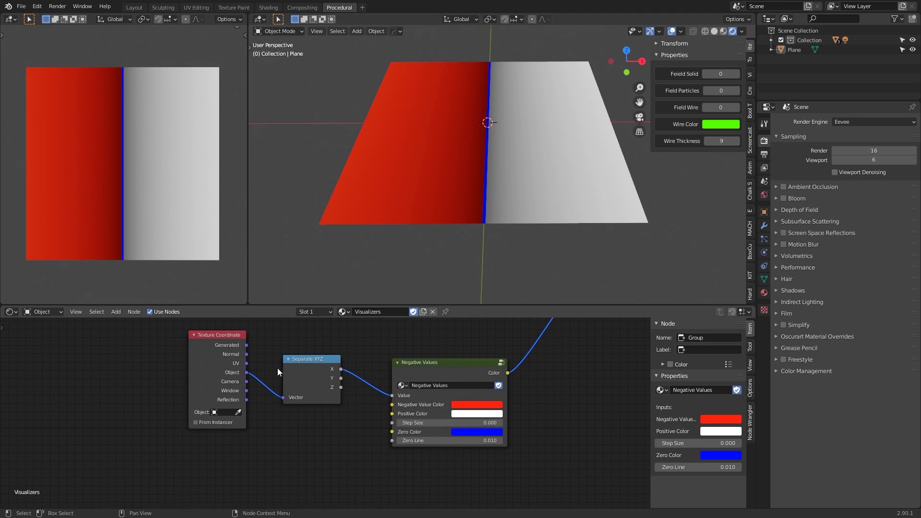
left_click_drag(173, 353, 343, 462)
left_click_drag(303, 377, 209, 376)
middle_click_drag(266, 405, 330, 425)
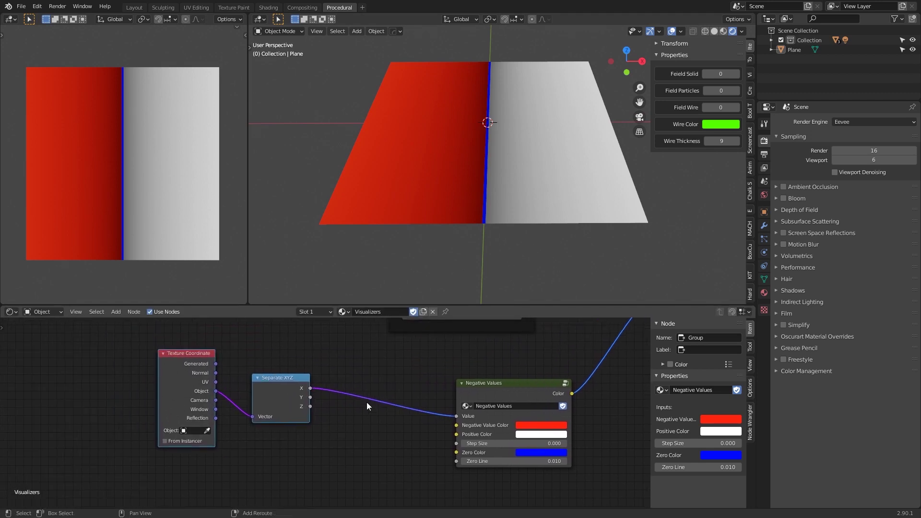
Step: Insert a Math node between Separate XYZ and Negative Values and set its operation to Multiply
key("shift+a")
type("math")
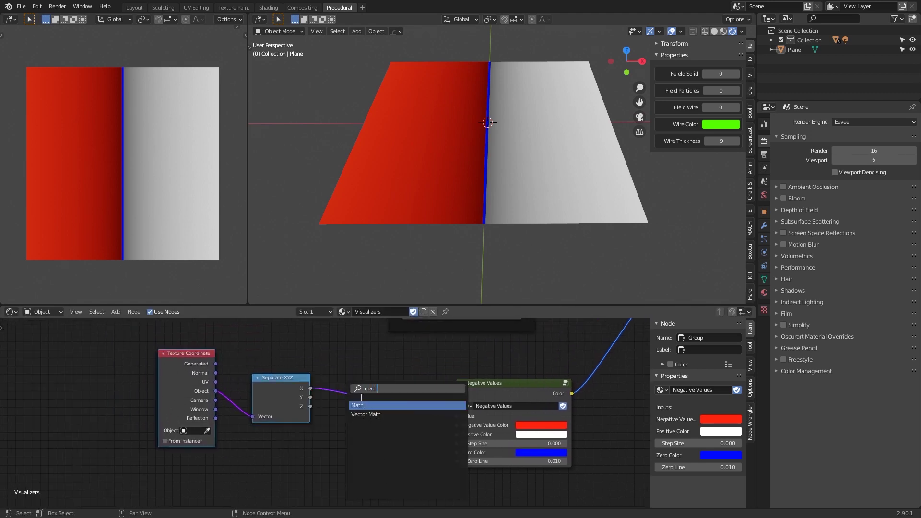
left_click(364, 405)
left_click(367, 419)
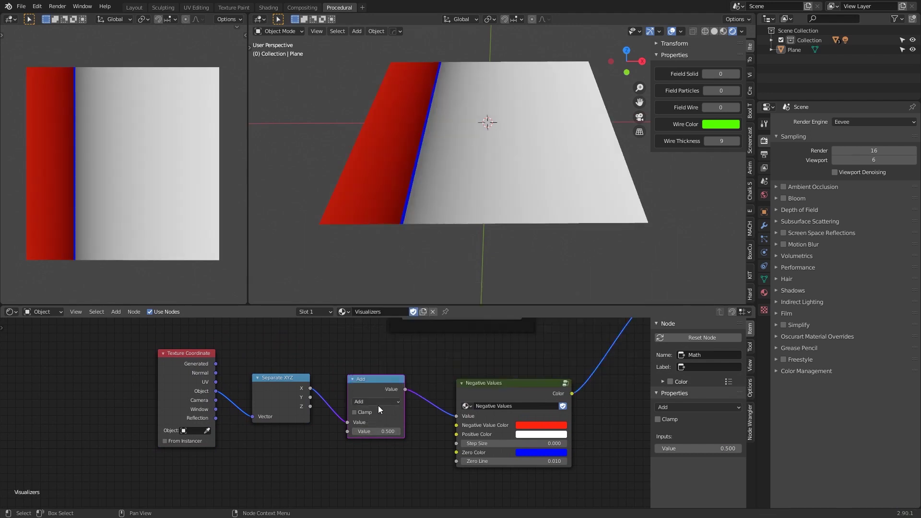
left_click(378, 404)
left_click(374, 314)
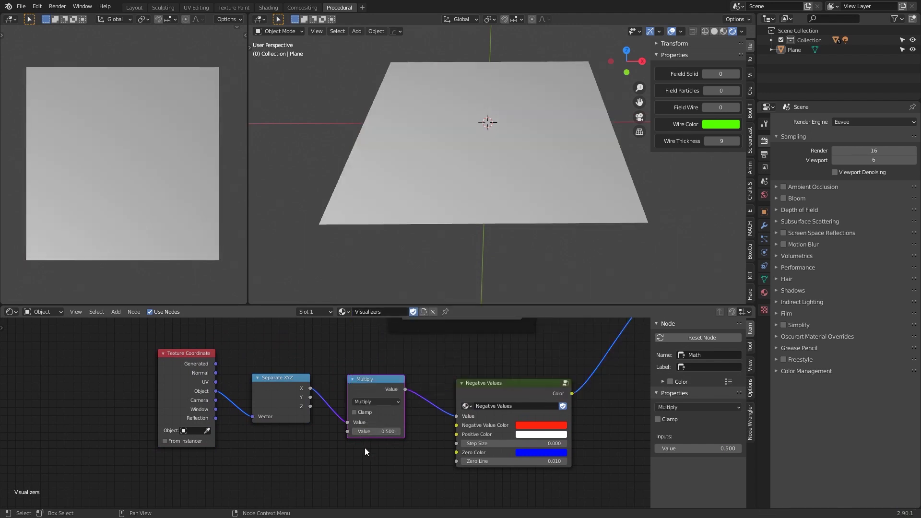
Step: Set the Multiply node's value to 5
scroll(400, 429, "up", 2)
left_click(398, 414)
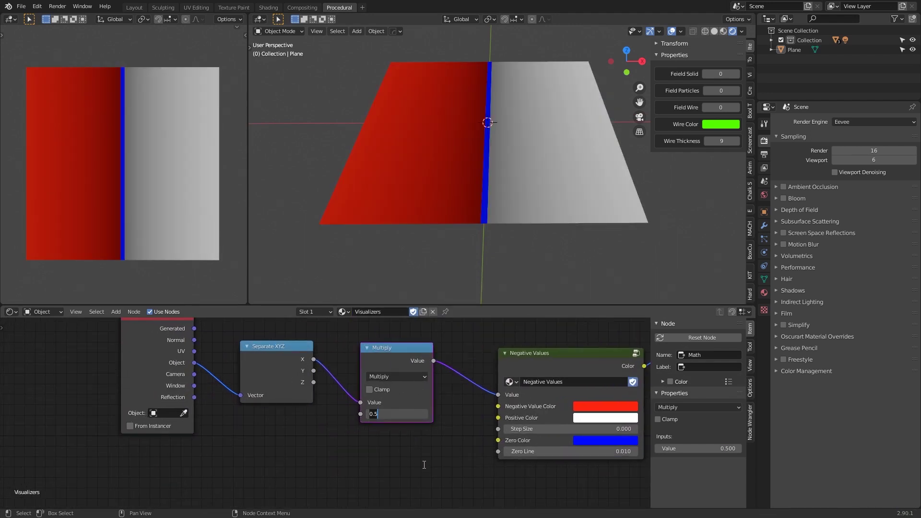
type("3")
left_click_drag(394, 415, 324, 410)
type("5")
key("Return")
scroll(408, 427, "down", 4)
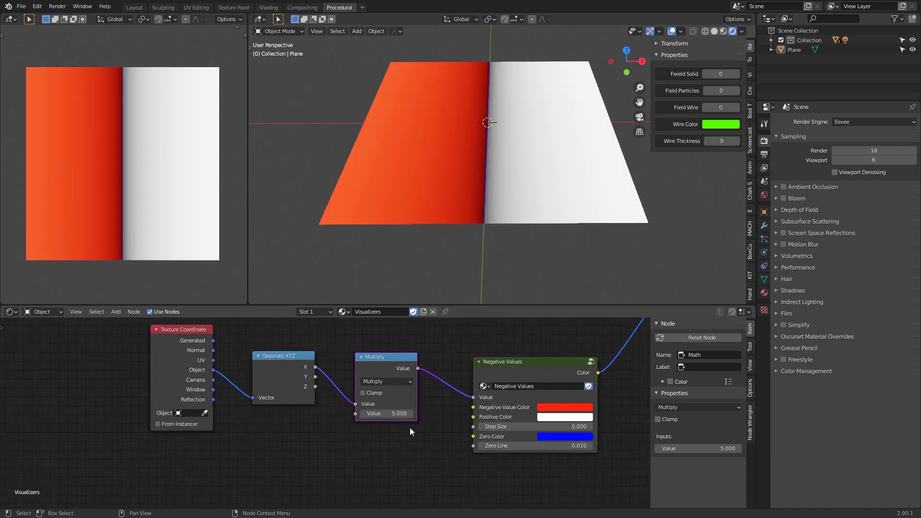
Step: Move the Negative Values node slightly farther from the Multiply node
middle_click_drag(435, 411, 378, 410)
left_click_drag(432, 371, 448, 361)
middle_click_drag(483, 223, 591, 164)
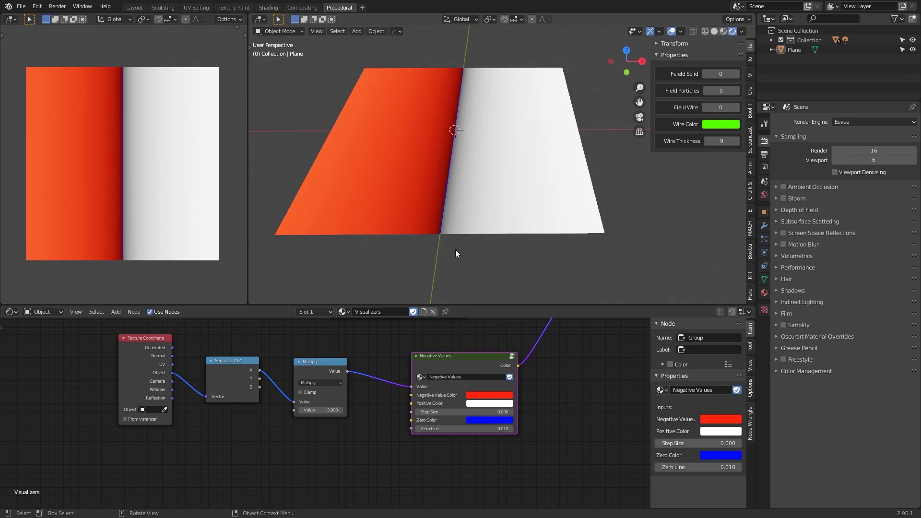
Step: Set the Negative Values node's Step Size to 1
middle_click_drag(444, 373, 436, 353)
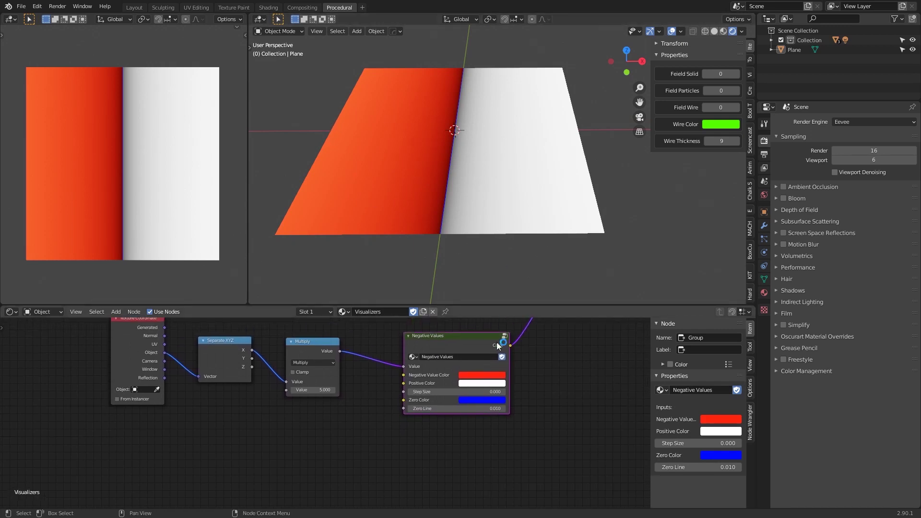
scroll(572, 402, "up", 2)
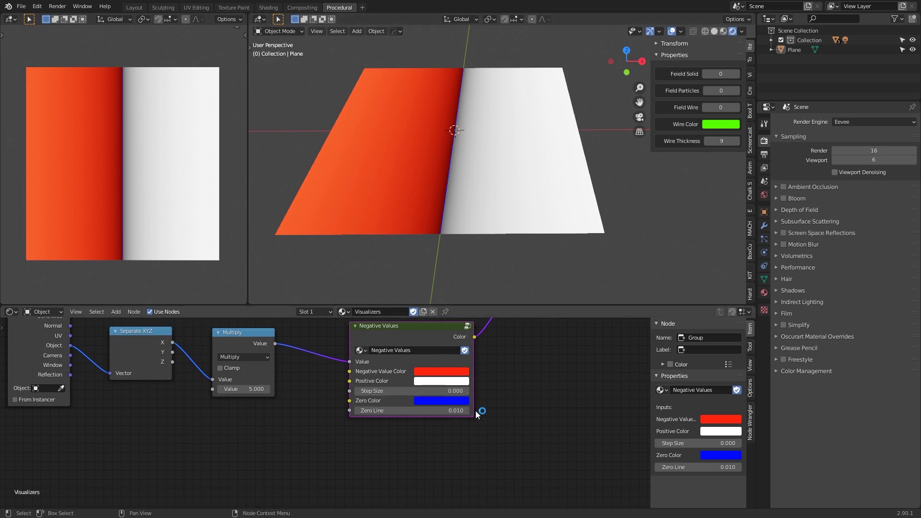
scroll(482, 393, "up", 2)
left_click(431, 385)
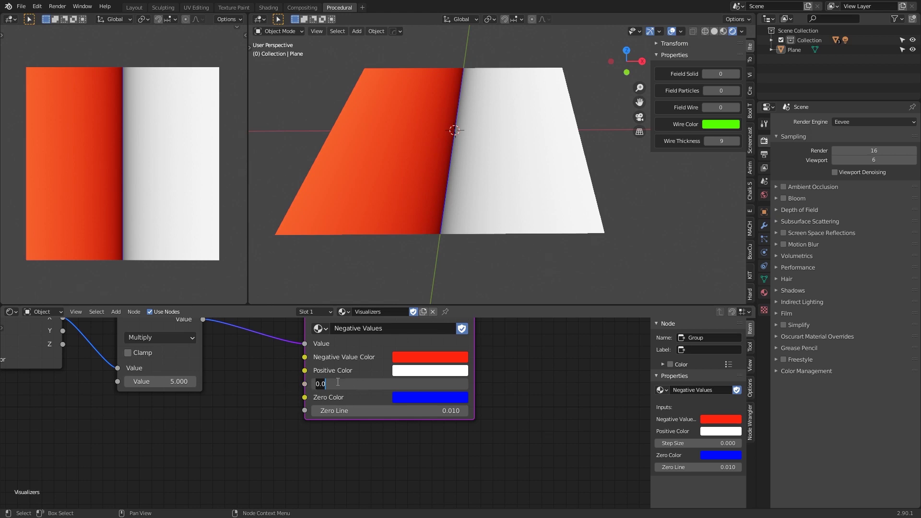
left_click_drag(337, 382, 260, 385)
type("1")
key("Return")
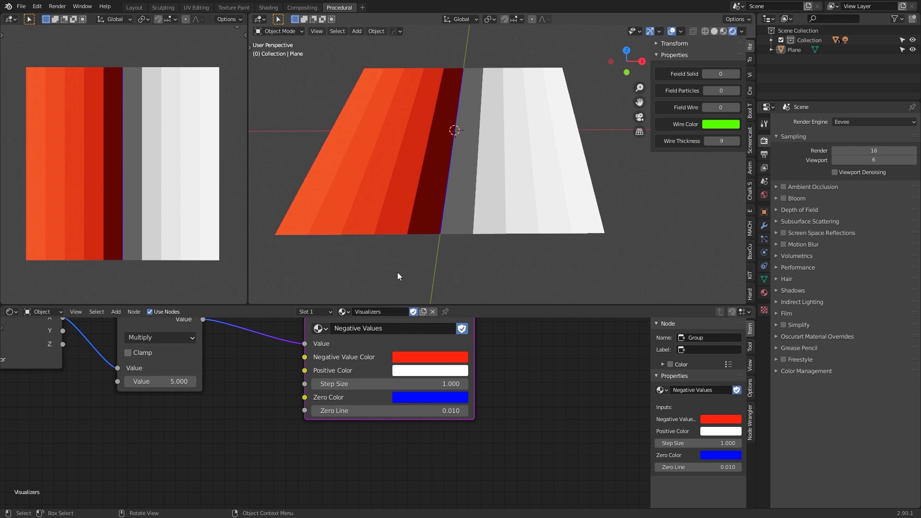
Step: Add a Noise Texture node and a ColorRamp node side by side below the existing node chain
type("noi")
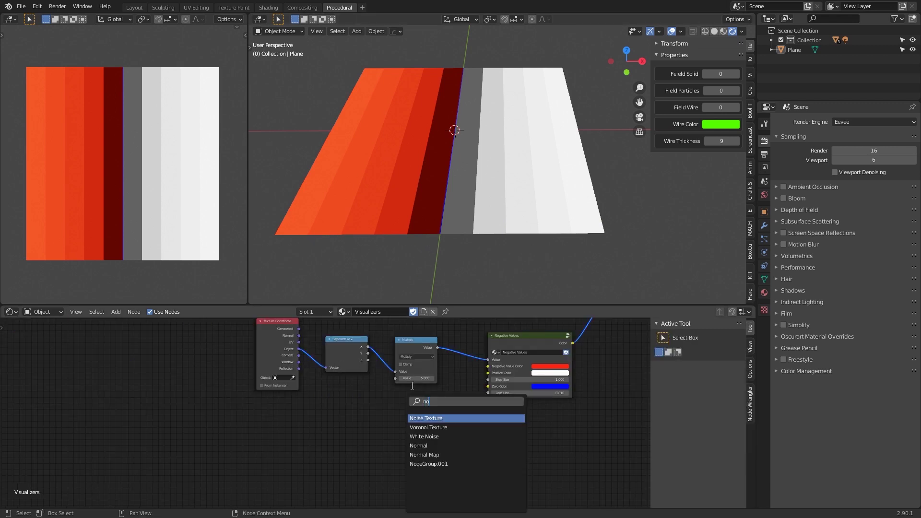
left_click(440, 423)
left_click(353, 422)
key("shift+a")
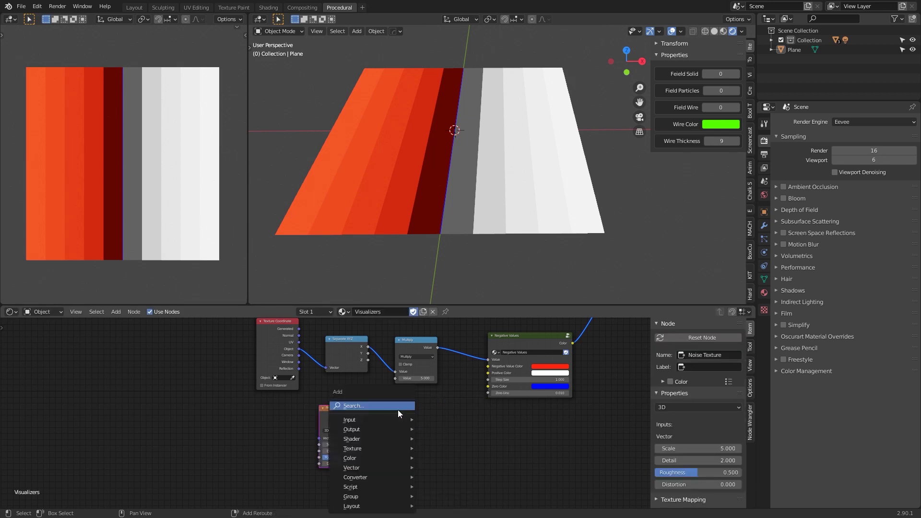
left_click(397, 408)
type("ramp")
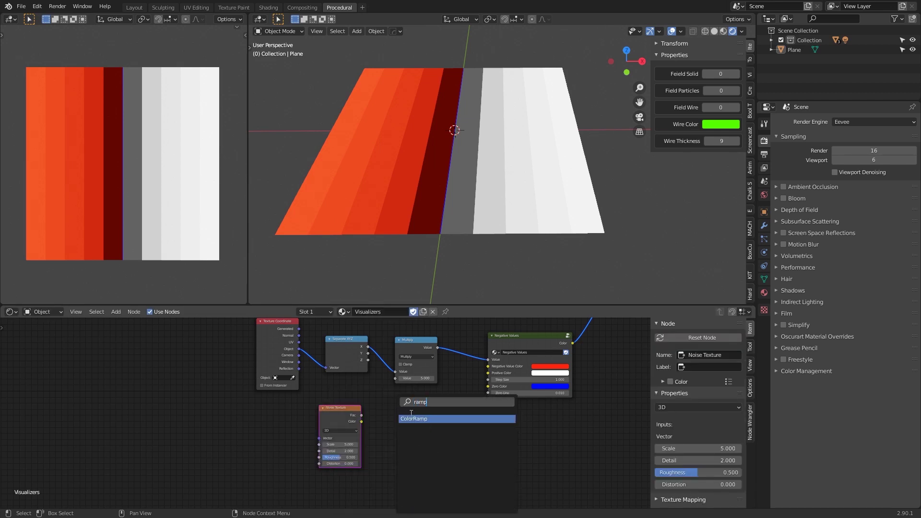
key("Return")
left_click(360, 414)
Step: Link the Noise Texture's Color to the ColorRamp's Fac and the Object coordinates to the Noise Texture's Vector
left_click_drag(362, 415, 372, 468)
left_click_drag(298, 348, 319, 439)
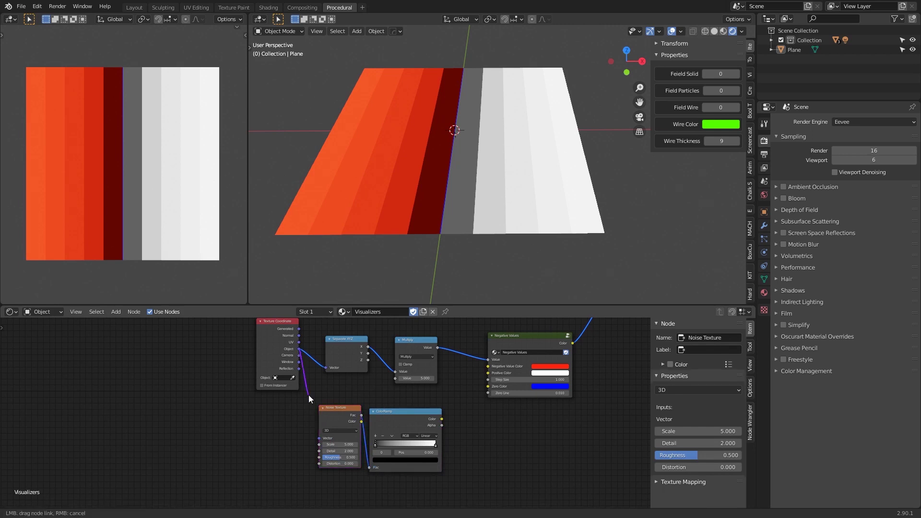
Step: Set the Noise Texture's Scale to 3
scroll(271, 451, "up", 1)
scroll(270, 451, "up", 2)
double_click(344, 452)
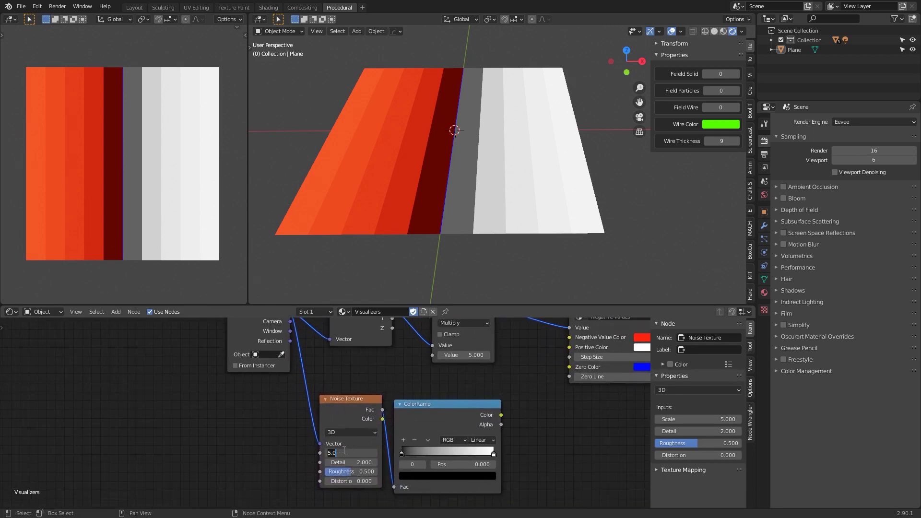
key("BackSpace")
key("BackSpace")
key("BackSpace")
type("3")
key("Return")
Step: Move the ColorRamp's black stop close to its white stop at position 0.532 and preview the ColorRamp on the plane
left_click_drag(402, 453, 448, 453)
scroll(511, 402, "down", 2)
middle_click_drag(476, 407, 419, 429)
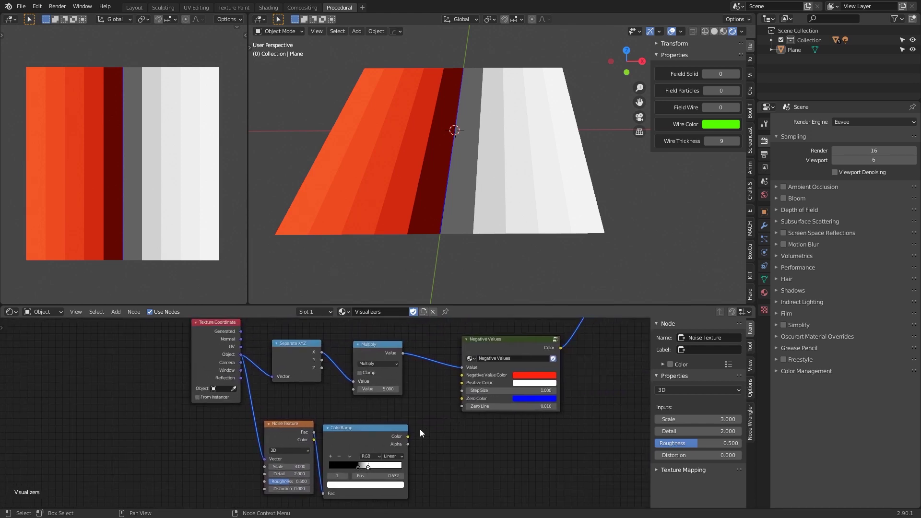
left_click(373, 431, "ctrl+shift")
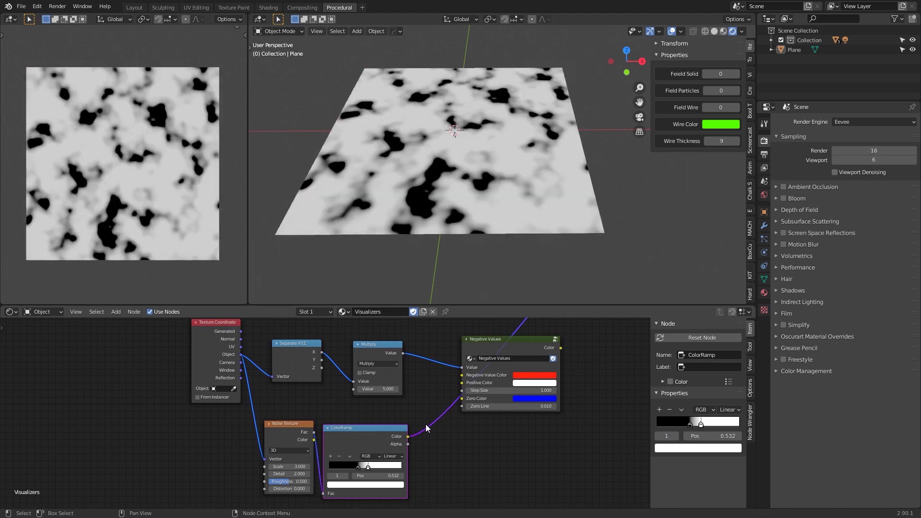
Step: Set the Noise Texture's Detail to 0
middle_click_drag(438, 462, 463, 400)
scroll(446, 416, "up", 3)
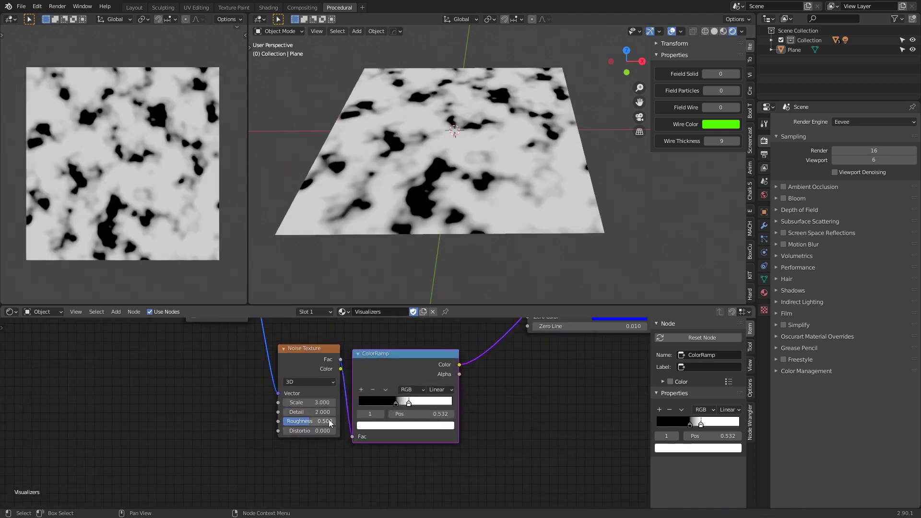
left_click_drag(324, 412, 226, 413)
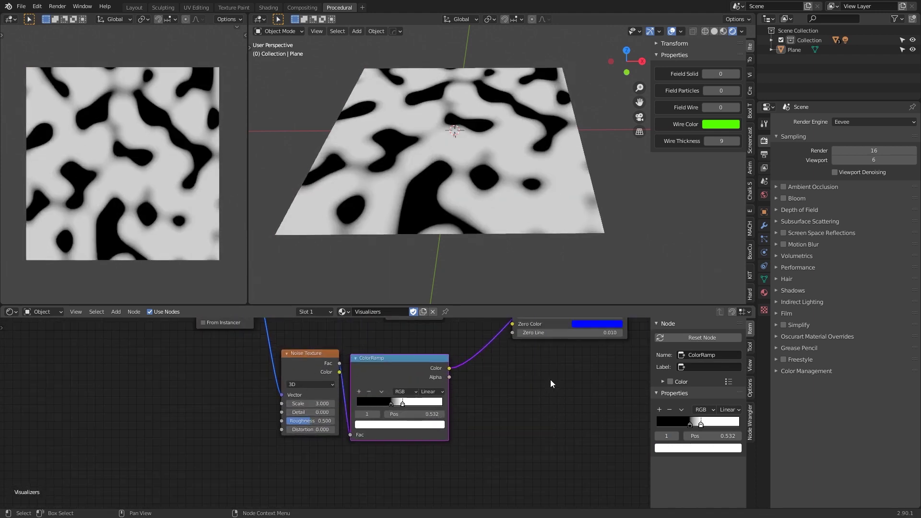
Step: Move the Noise Texture and ColorRamp nodes together to make room after the ColorRamp
scroll(551, 379, "down", 2)
middle_click_drag(551, 379, 464, 436)
left_click_drag(377, 423, 402, 405)
left_click(269, 412)
left_click(333, 428, "shift")
left_click_drag(333, 428, 302, 429)
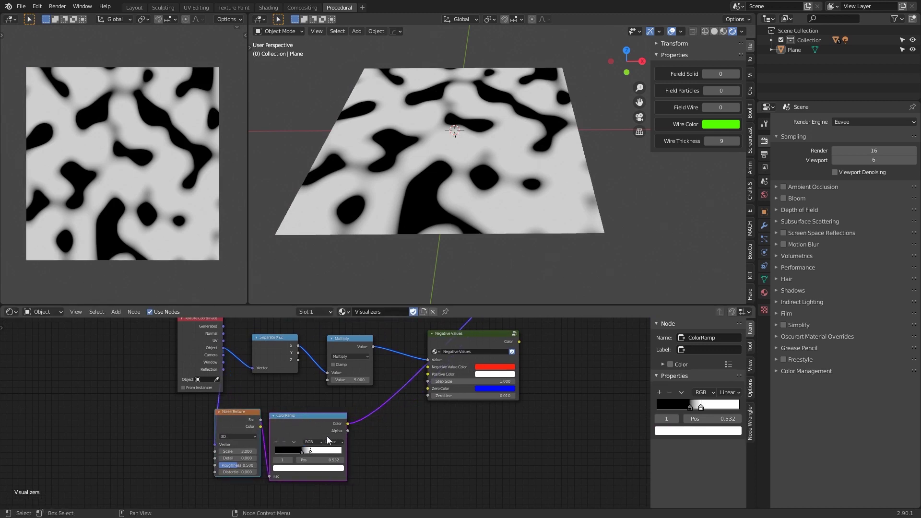
Step: Insert a Map Range node after the ColorRamp and move the Negative Values node farther along the chain
key("shift+a")
left_click(367, 406)
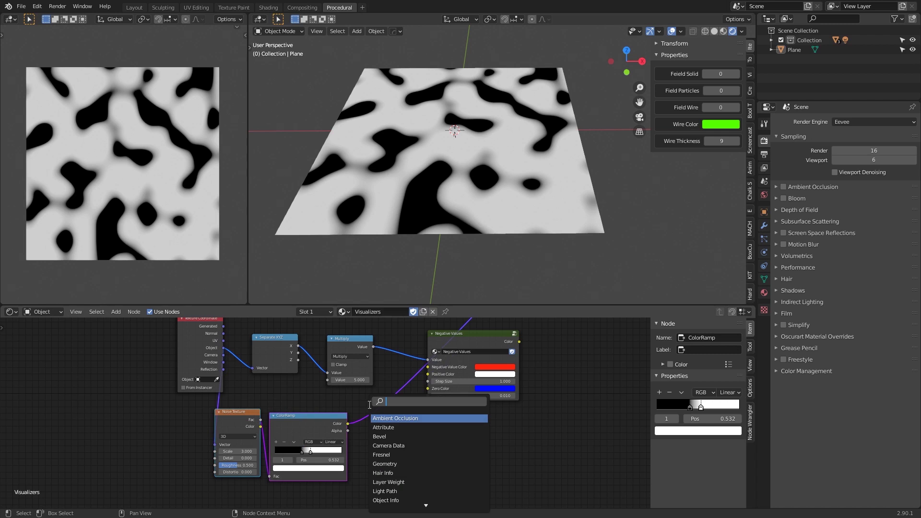
type("range")
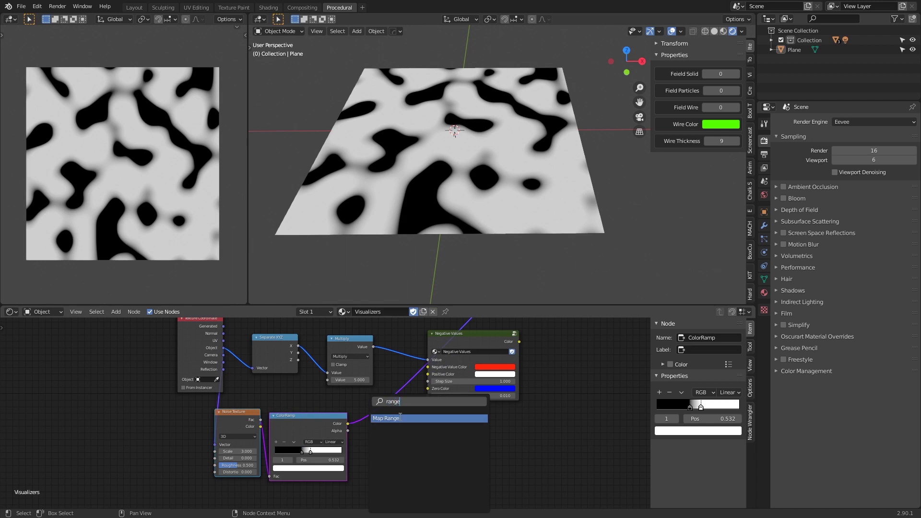
left_click(400, 417)
left_click(422, 437)
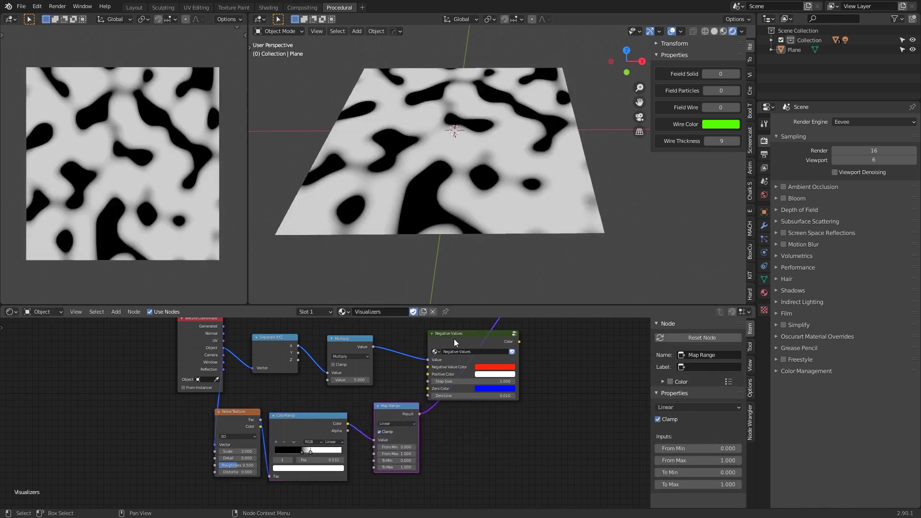
left_click_drag(454, 339, 523, 340)
Step: Set the Map Range node's To Max and To Min to -1
middle_click_drag(465, 449, 462, 416)
scroll(462, 416, "up", 3)
left_click(417, 445)
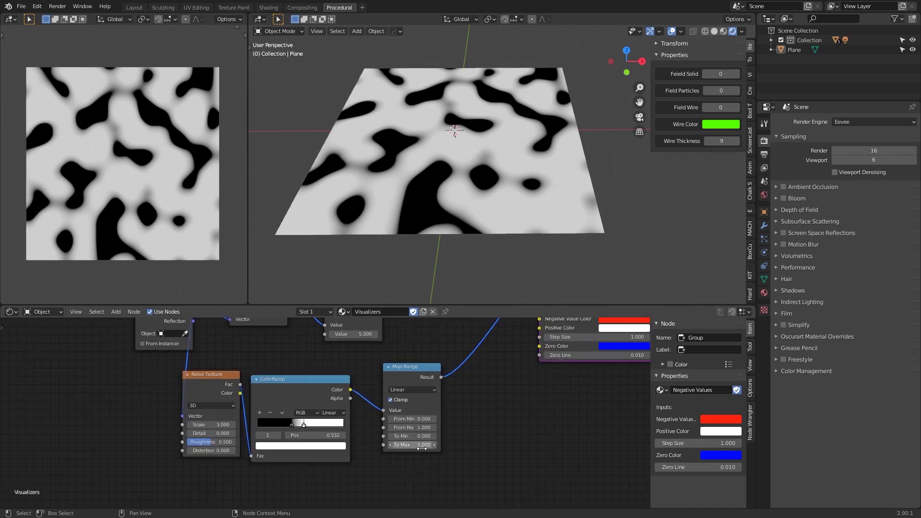
key("BackSpace")
type("-1")
double_click(423, 438)
type("-1")
key("Return")
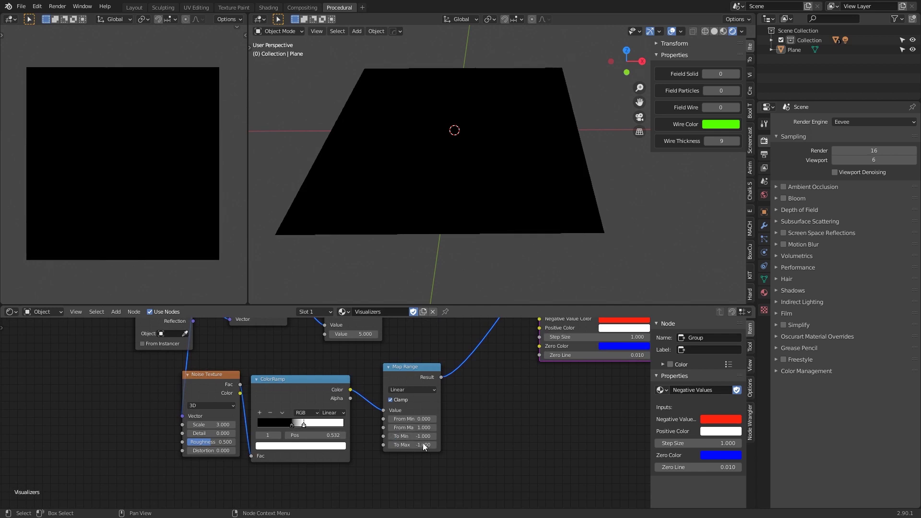
Step: Set the Map Range node's To Max to 1
double_click(431, 444)
type("0")
key("BackSpace")
type("1")
key("Return")
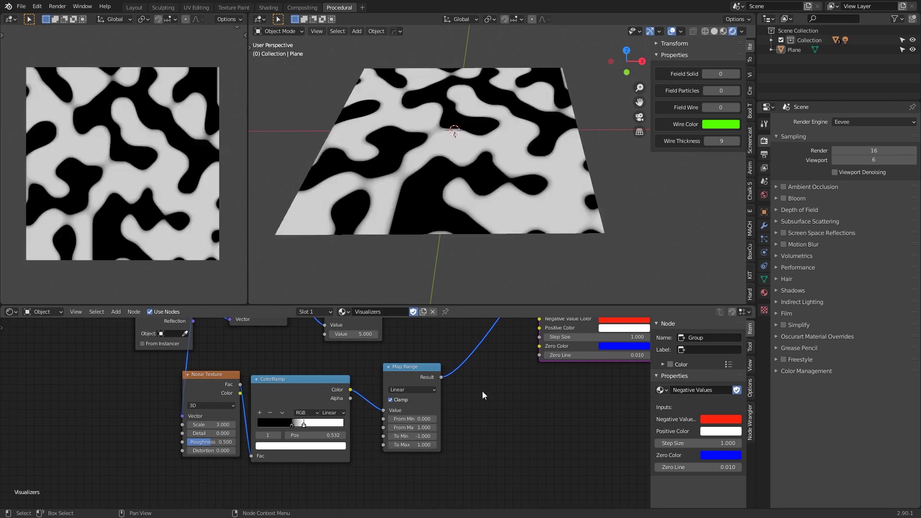
Step: Connect the Map Range result to the Negative Values node's Value input and its Color output to the Material Output's Surface
scroll(489, 389, "down", 3)
middle_click_drag(500, 385, 444, 438)
left_click_drag(476, 355, 465, 372)
scroll(383, 421, "down", 3)
left_click_drag(358, 431, 412, 403)
middle_click_drag(464, 376, 414, 389)
left_click(415, 391)
left_click_drag(414, 392, 426, 334)
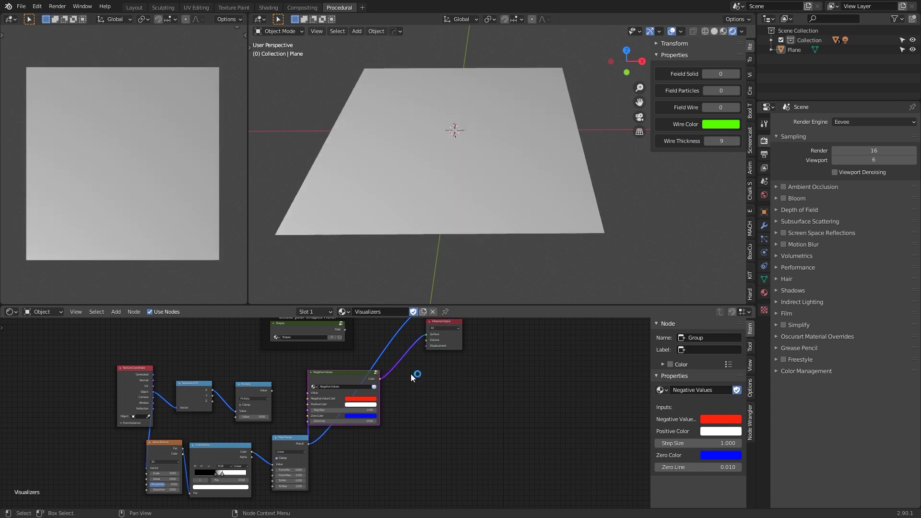
Step: Move the Negative Values node farther away from the Map Range node to tidy up the noise chain
middle_click_drag(414, 387, 463, 353)
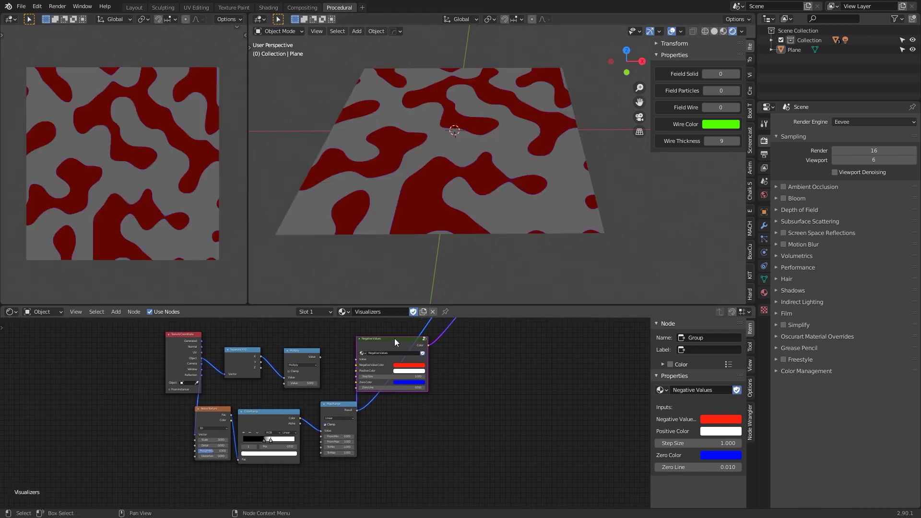
left_click_drag(394, 339, 438, 364)
scroll(446, 355, "up", 1)
middle_click_drag(447, 352, 456, 348)
scroll(352, 413, "up", 2)
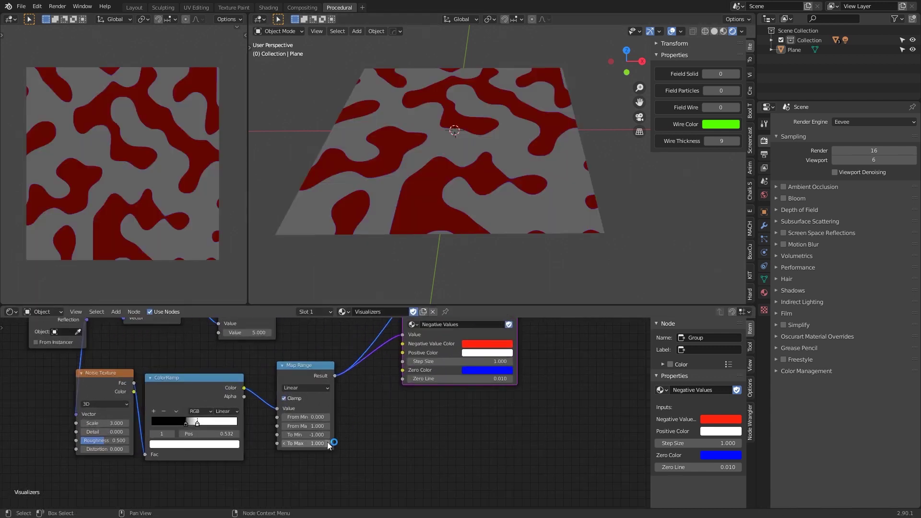
middle_click_drag(404, 416, 336, 433)
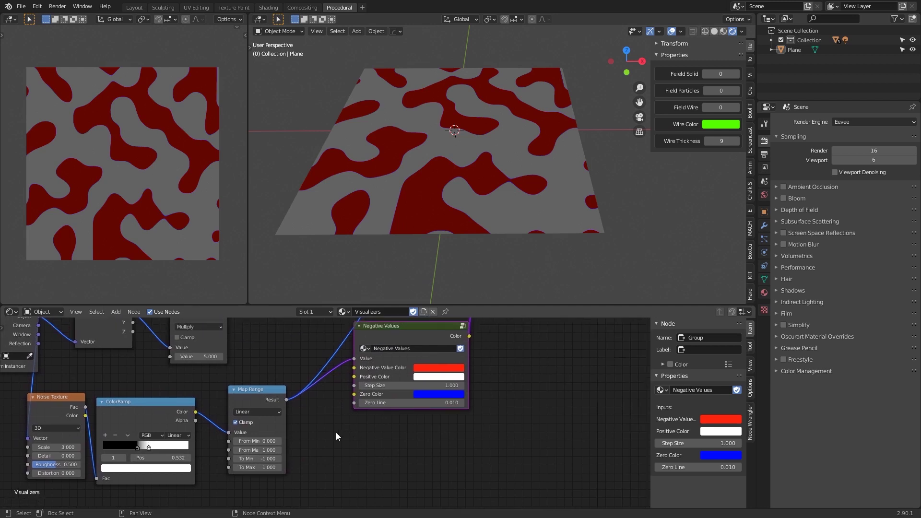
scroll(419, 407, "up", 1)
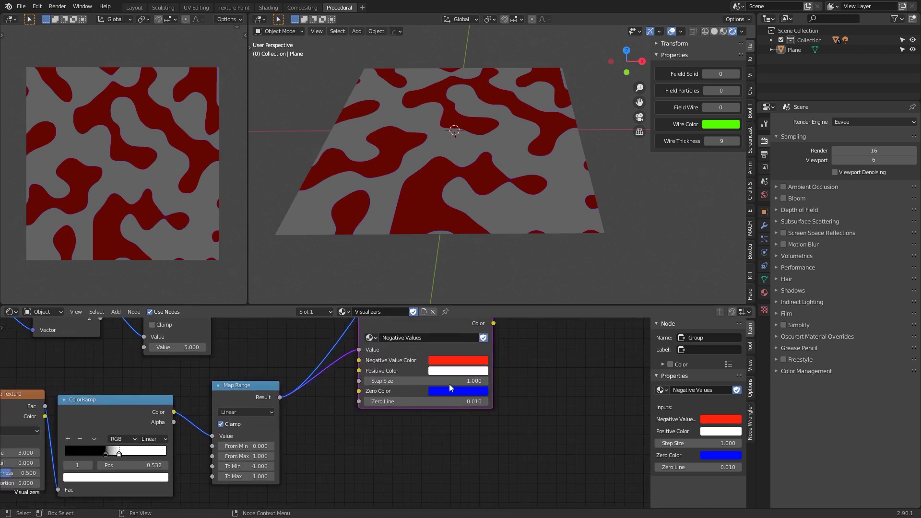
Step: Set the Negative Values node's Step Size to 0.5
scroll(473, 258, "up", 3)
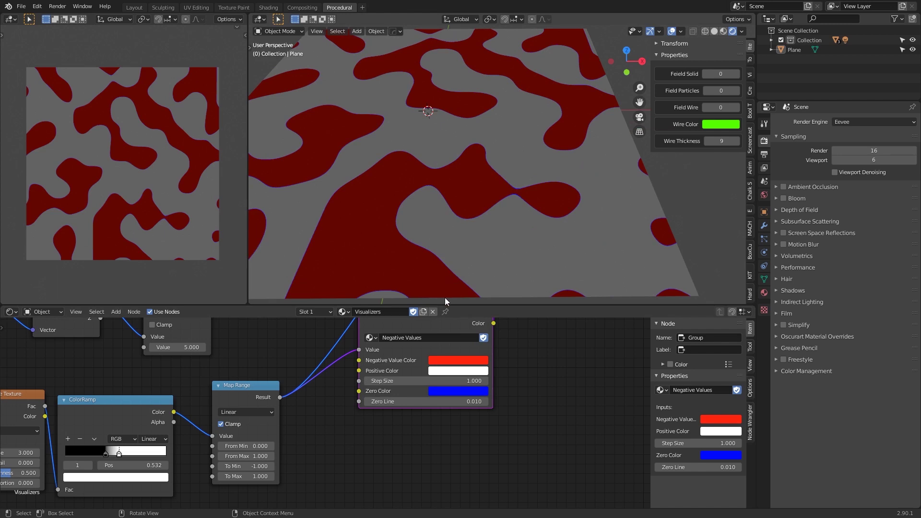
middle_click_drag(528, 402, 526, 391)
left_click(472, 370)
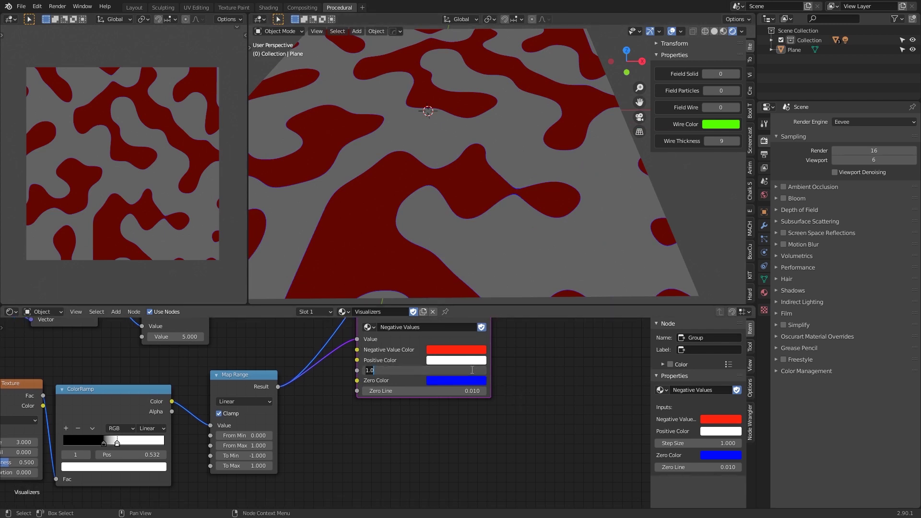
type("0.5")
key("Return")
Step: Widen the blue zero boundary by setting the Negative Values node's Zero Line to 0.04
scroll(448, 249, "down", 3)
middle_click_drag(456, 213, 425, 238)
scroll(425, 201, "up", 6)
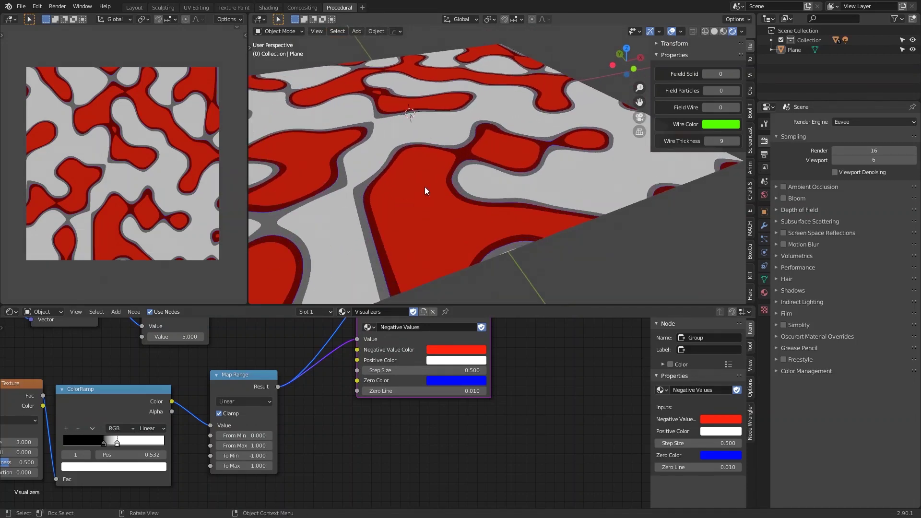
left_click_drag(435, 391, 453, 391)
Step: Examine the blue zero line and the stepped positive and negative bands on the plane up close and from several angles
middle_click_drag(447, 202, 431, 177)
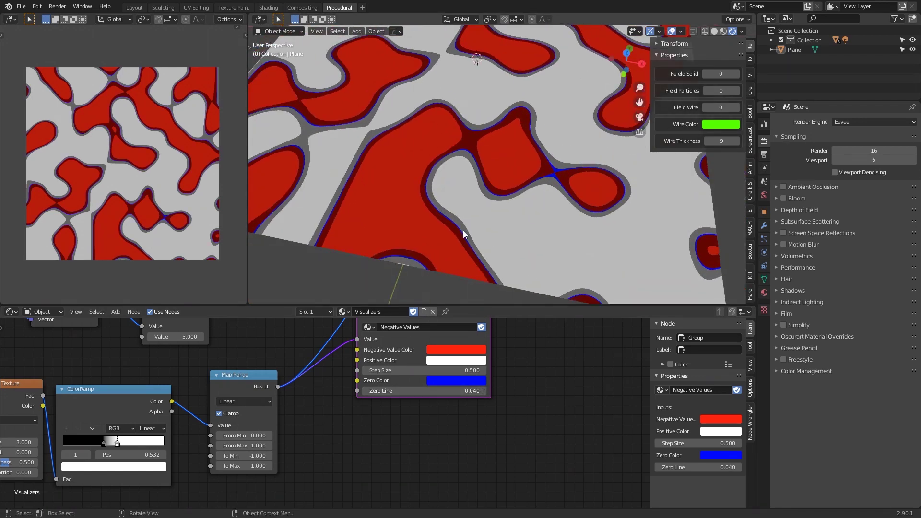
scroll(461, 232, "up", 4)
middle_click_drag(357, 225, 461, 198, "shift")
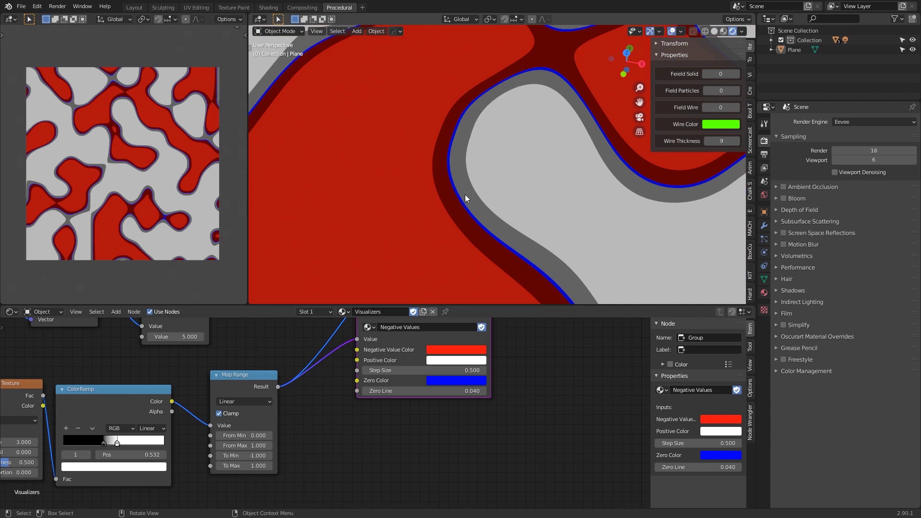
scroll(516, 182, "down", 2)
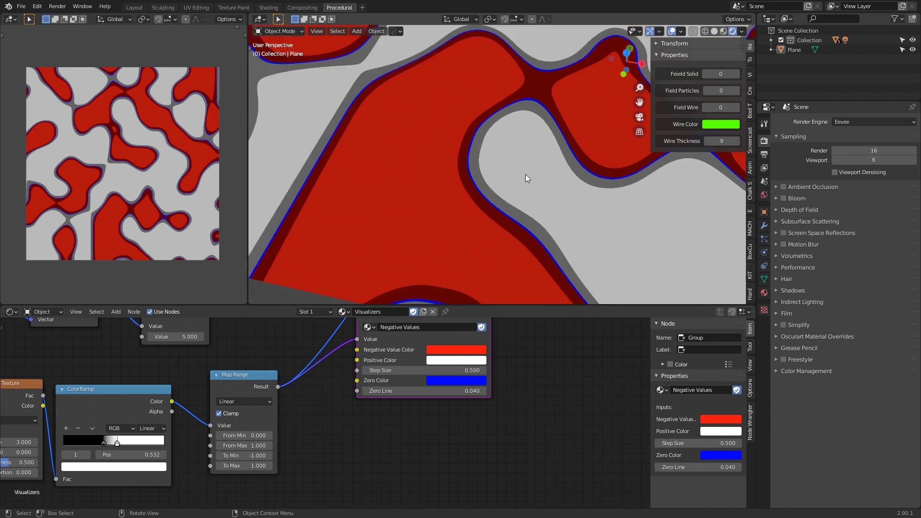
middle_click_drag(531, 171, 525, 196)
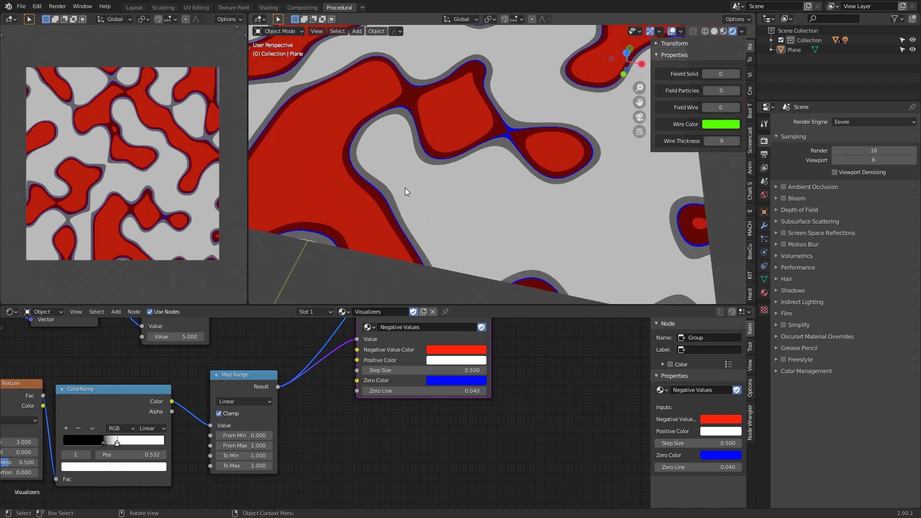
middle_click_drag(393, 147, 543, 167, "shift")
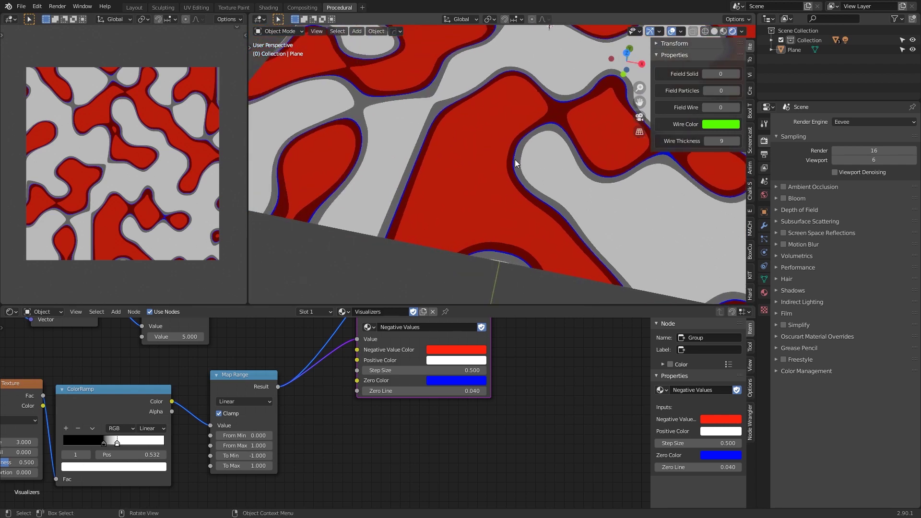
scroll(499, 148, "down", 3)
mouse_move(530, 100)
middle_mouse_down("shift")
mouse_move(465, 129)
mouse_move(523, 107)
middle_mouse_up("shift")
scroll(523, 107, "down", 3)
middle_click_drag(464, 192, 491, 285)
Step: Try a Step Size of 0.1 on the Negative Values node and raise it to 0.7
scroll(319, 410, "up", 2)
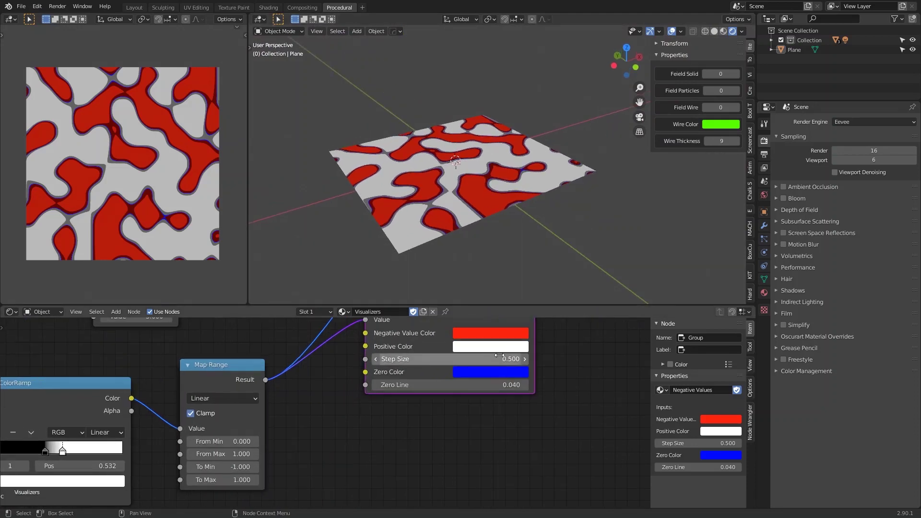
left_click(503, 359)
type("0.1")
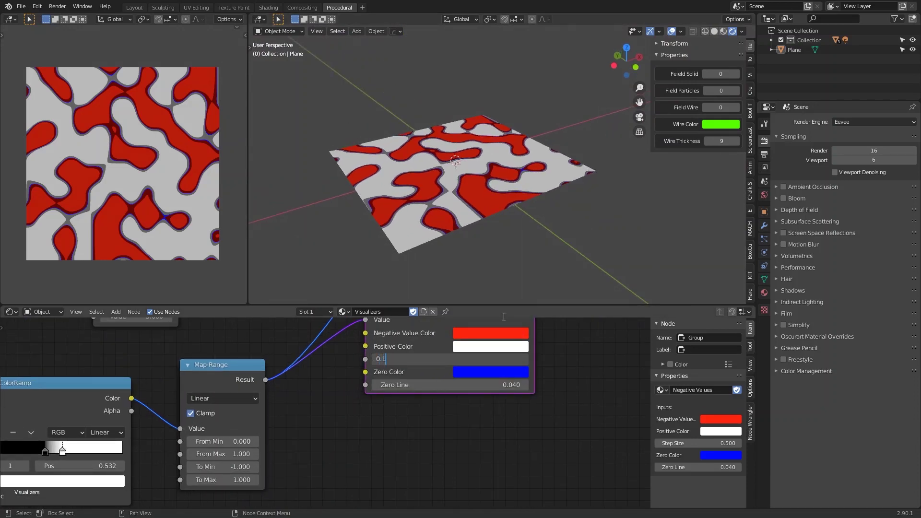
key("Return")
scroll(482, 269, "up", 4)
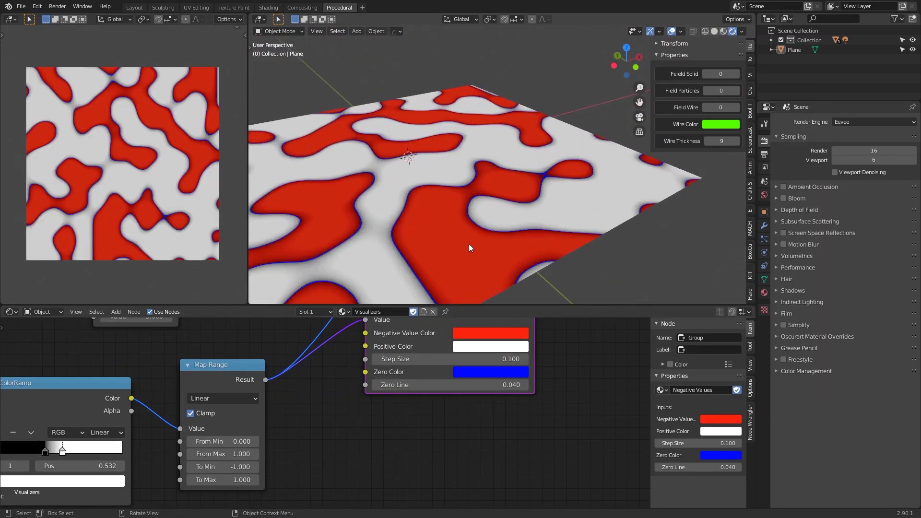
mouse_move(489, 360)
left_mouse_down()
mouse_move(456, 361)
mouse_move(503, 361)
left_mouse_up()
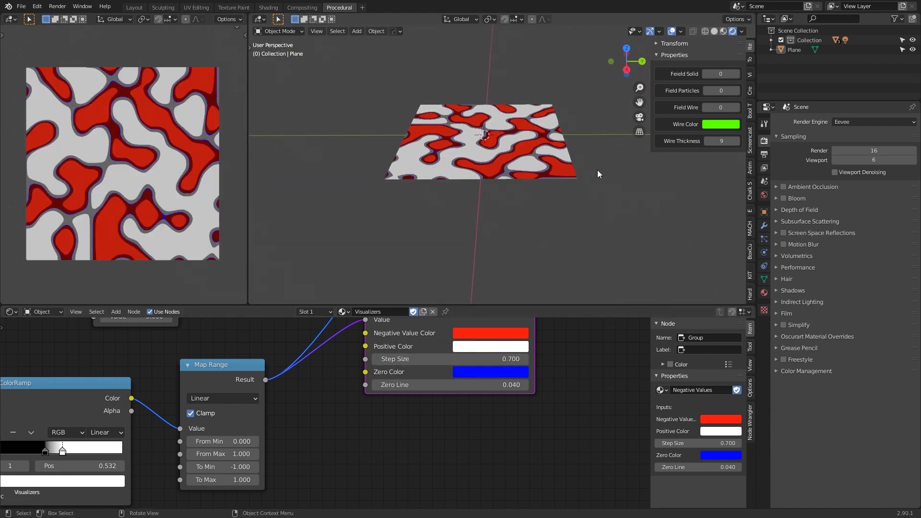